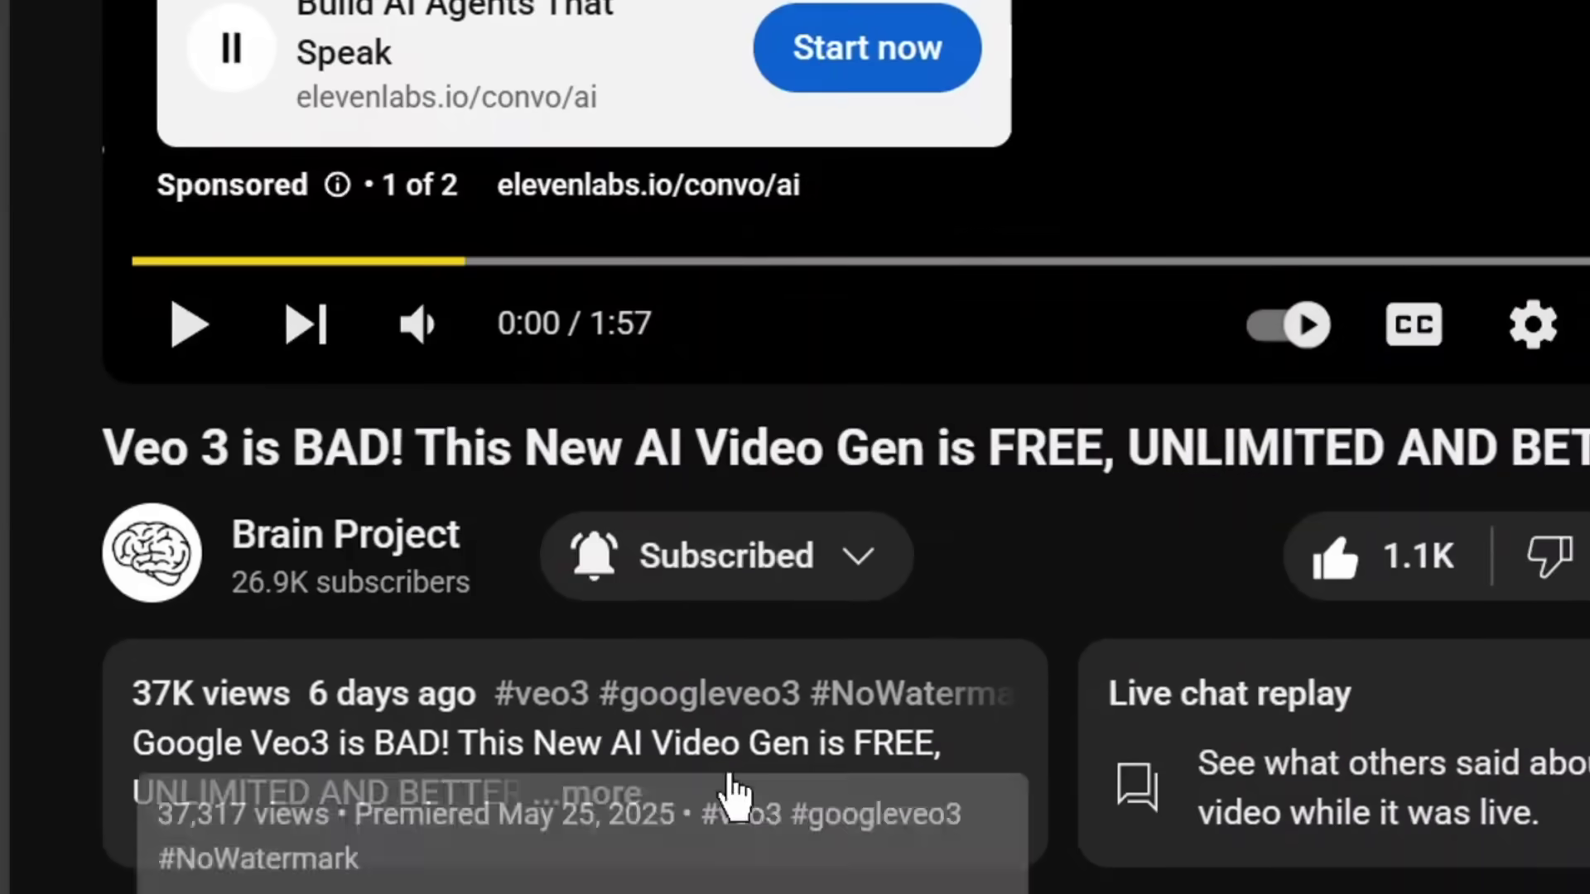
# Step: Post the comment 'I want the full document' under the YouTube video
pyautogui.scroll(-4, 728, 782)
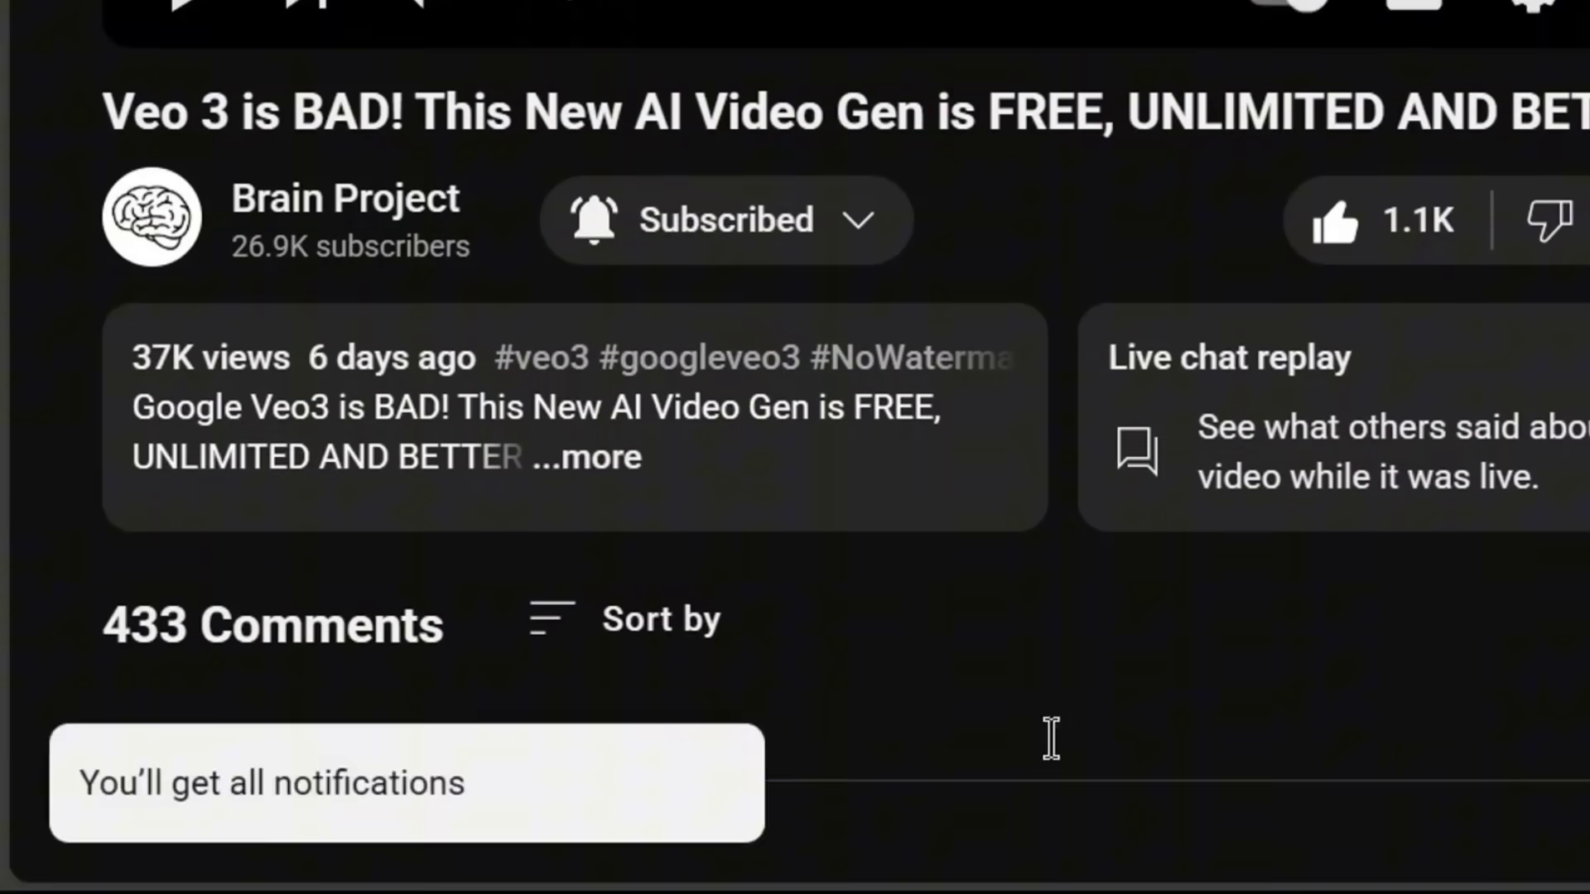
pyautogui.click(1072, 739)
pyautogui.write('I want the full document')
pyautogui.click(1589, 832)
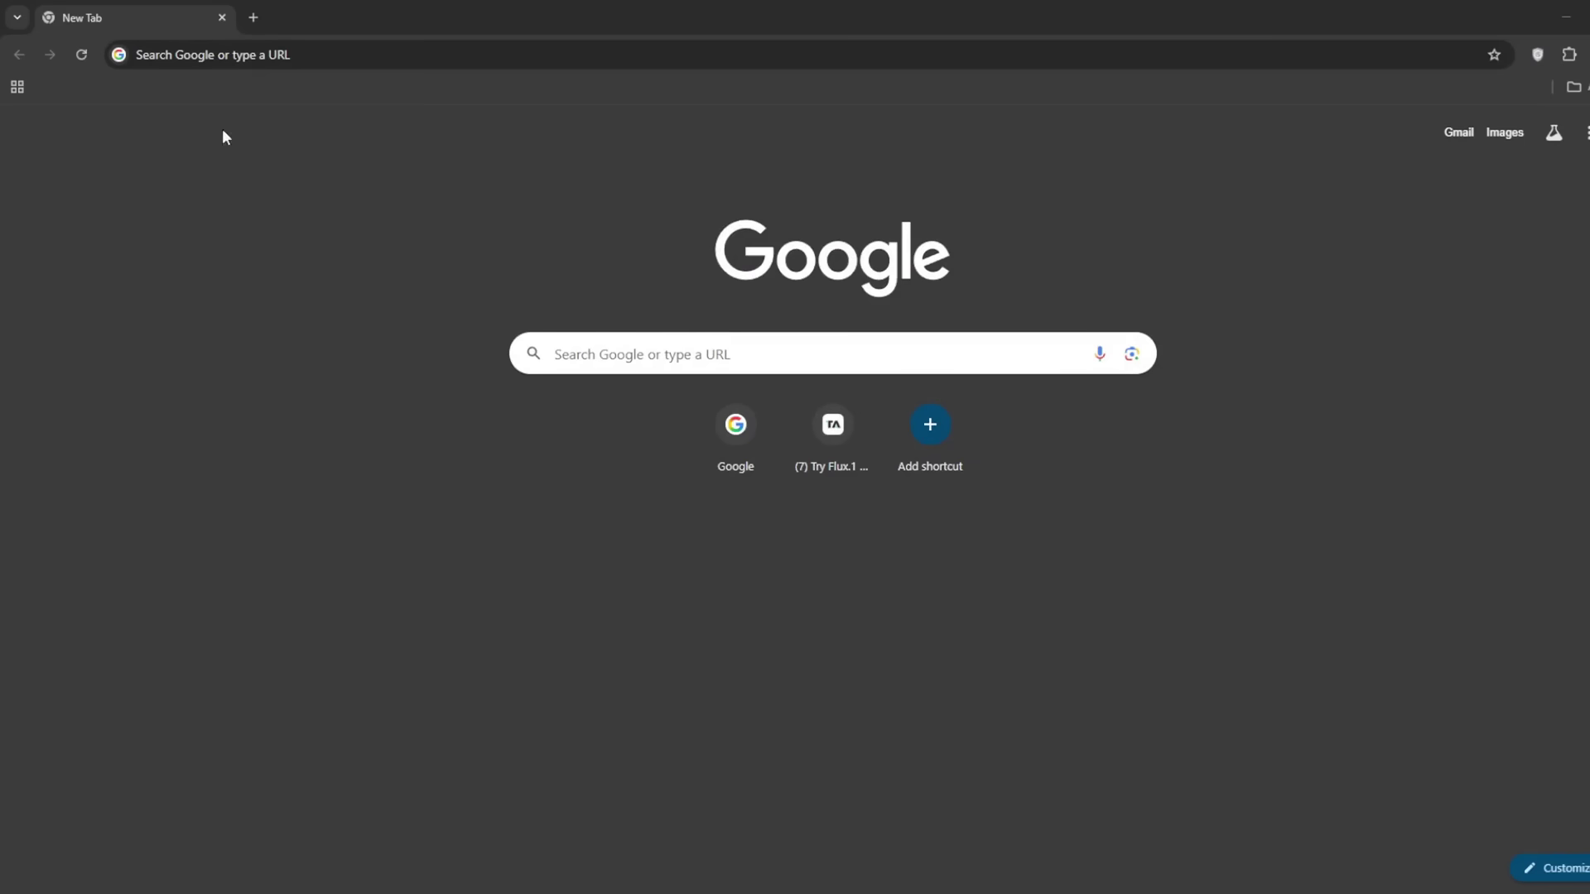
# Step: Search Google for 'google veo3'
pyautogui.click(231, 55)
pyautogui.write('google veo2')
pyautogui.press('BackSpace')
pyautogui.write('3')
pyautogui.press('Return')
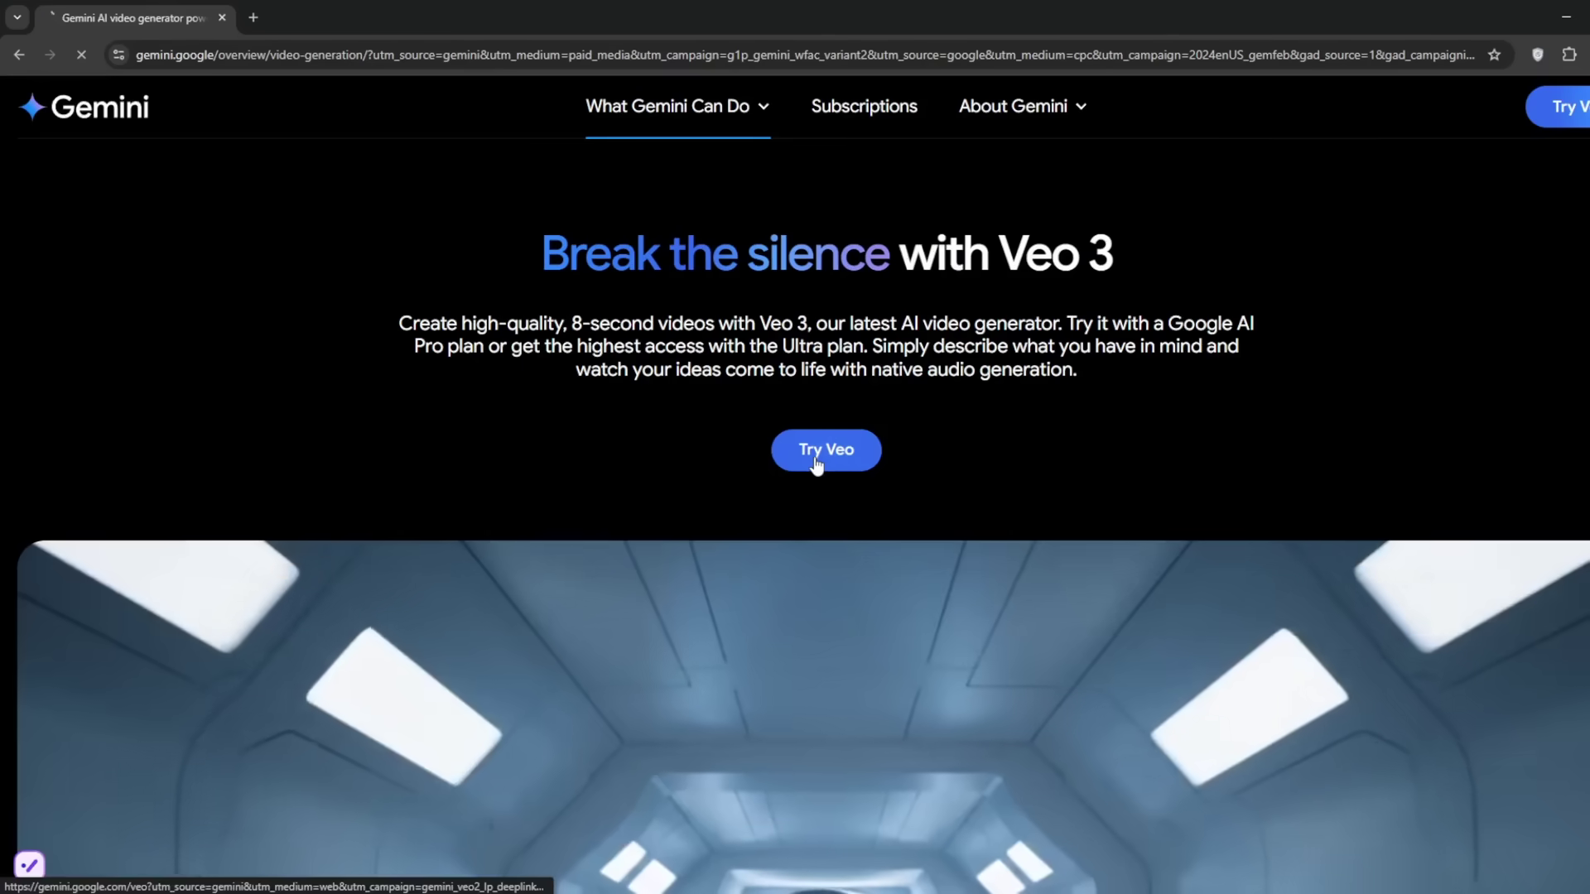
# Step: Open Veo in Gemini and dismiss the Imagen 4 promotion
pyautogui.click(816, 458)
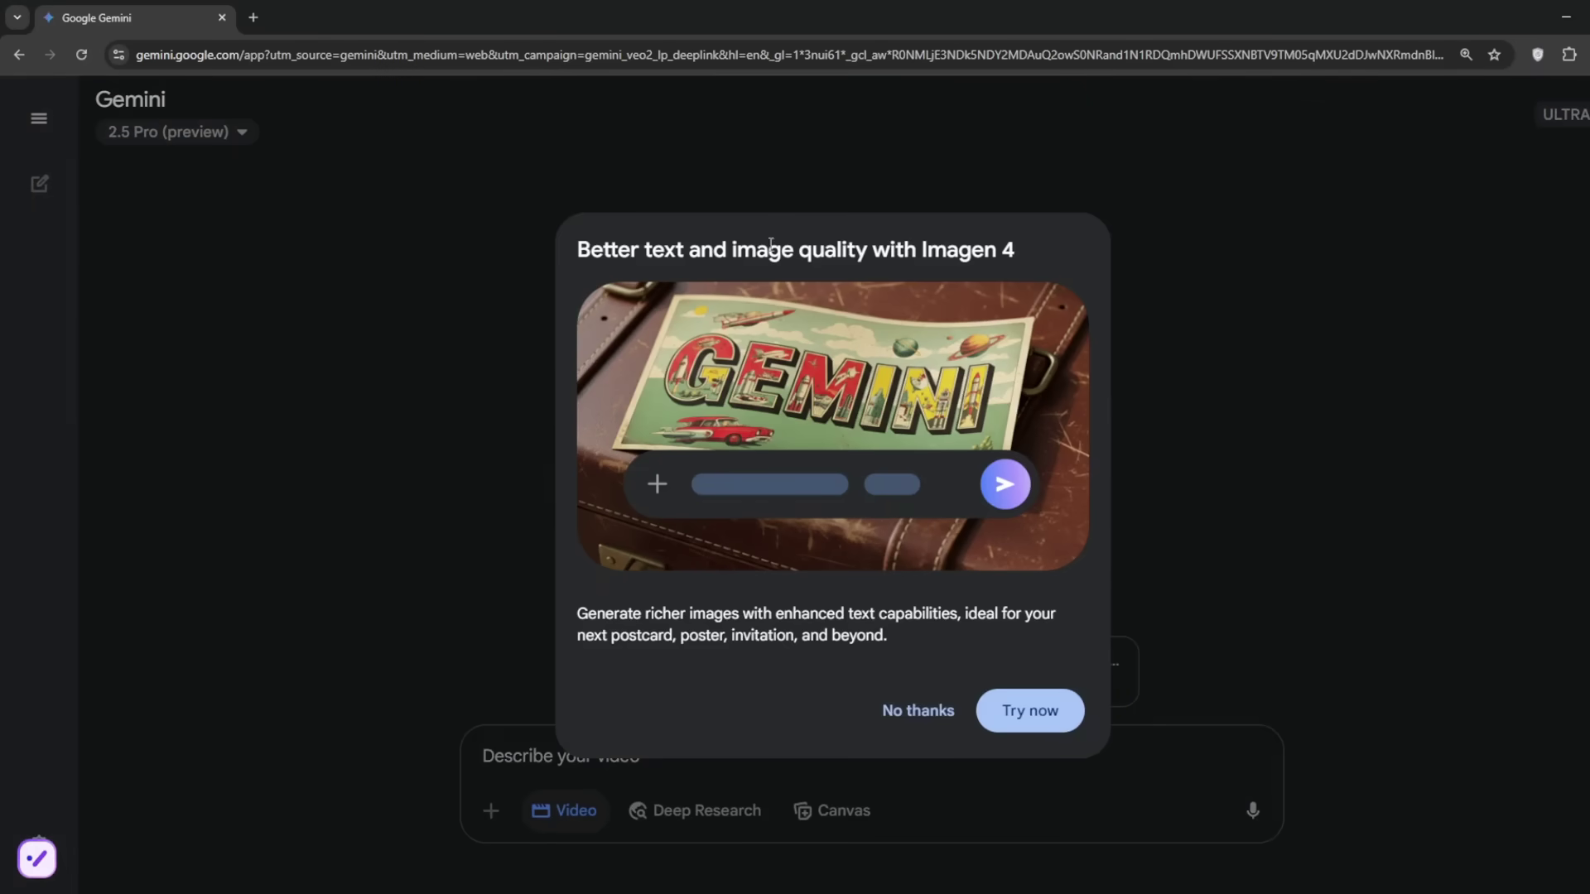
pyautogui.moveTo(774, 245); pyautogui.dragTo(1053, 733)
pyautogui.click(907, 711)
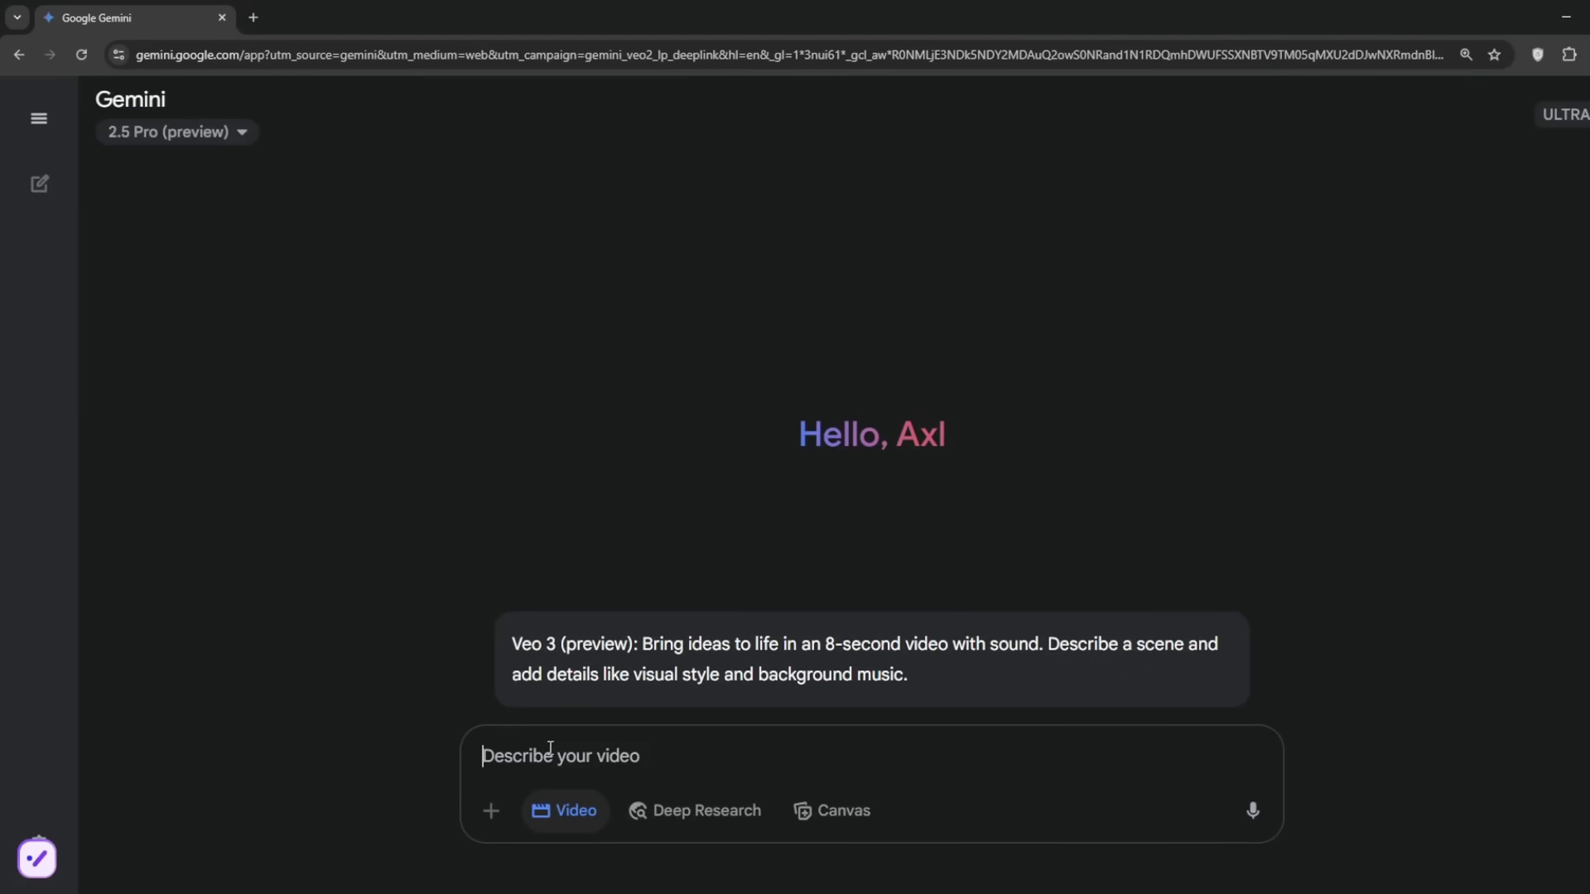
pyautogui.write('p')
pyautogui.press('BackSpace')
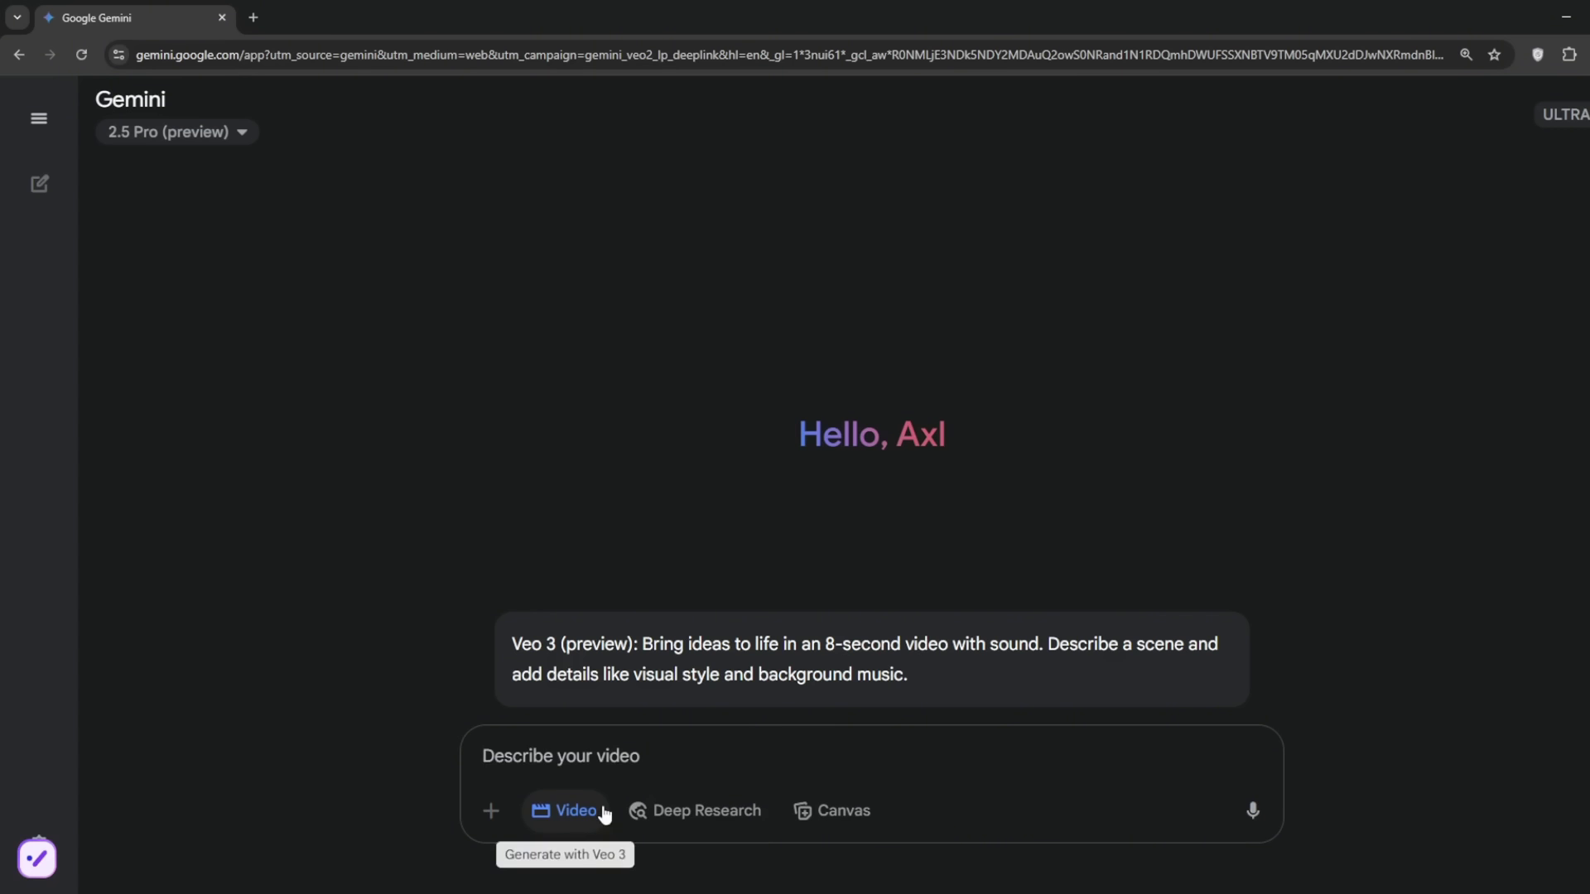
# Step: Load the pasted Flow project address in a new tab
pyautogui.click(255, 17)
pyautogui.write('labs.google/fx/tools/flow/project/baf21aa7-2d72-4ce6-88f7-85ea1add0bd1')
pyautogui.press('Return')
pyautogui.scroll(-4, 871, 634)
# Step: Dismiss the Flow update notice and go to the Flow landing page
pyautogui.scroll(-3, 859, 643)
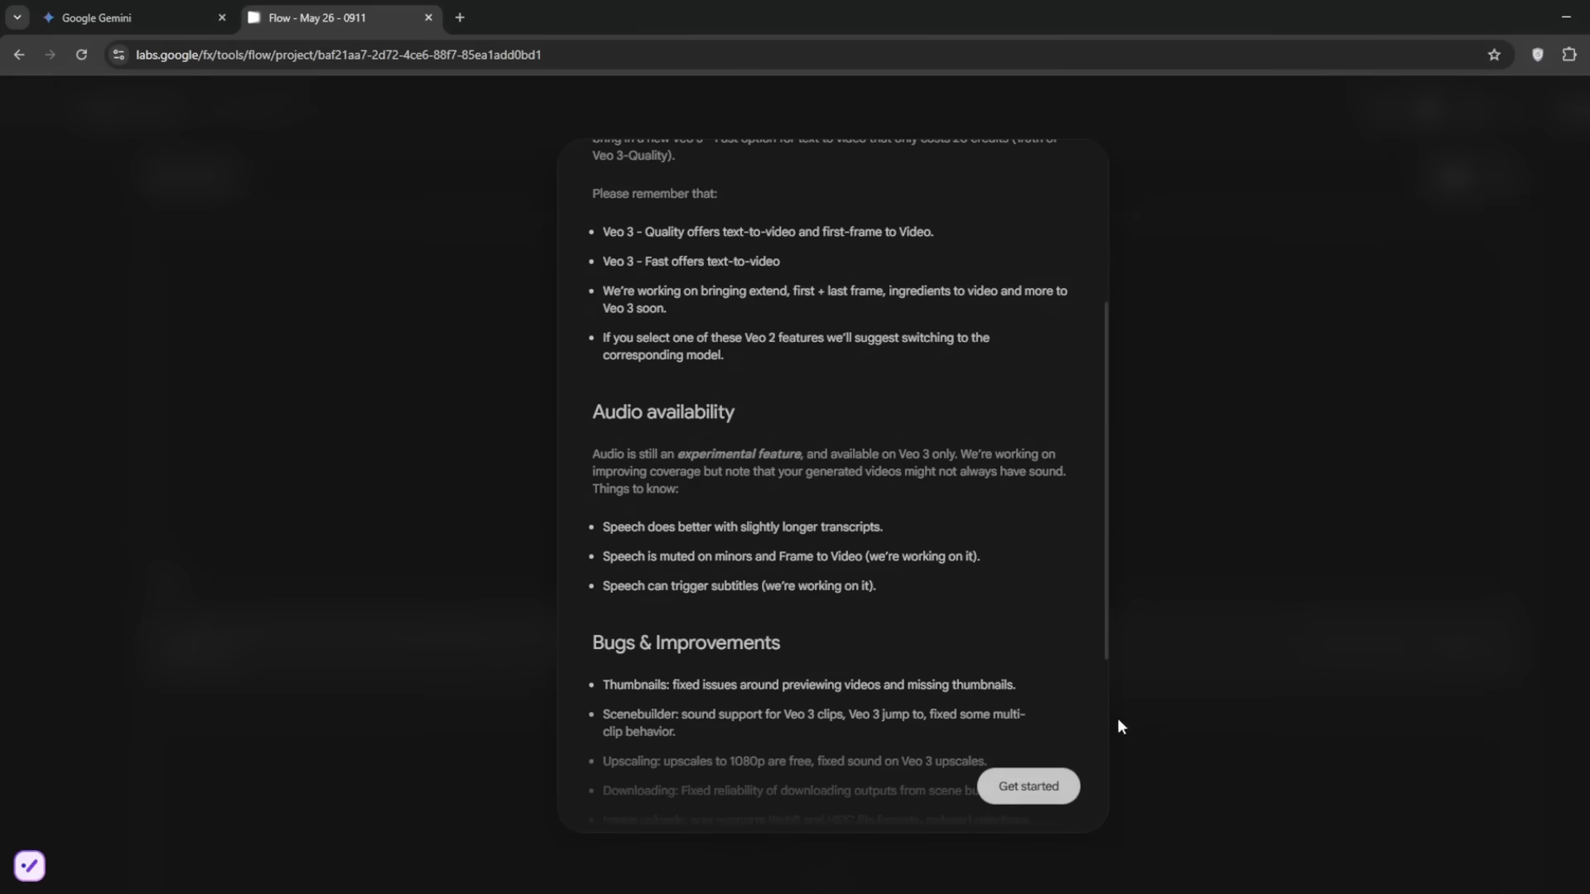
pyautogui.click(1025, 788)
pyautogui.scroll(-3, 852, 702)
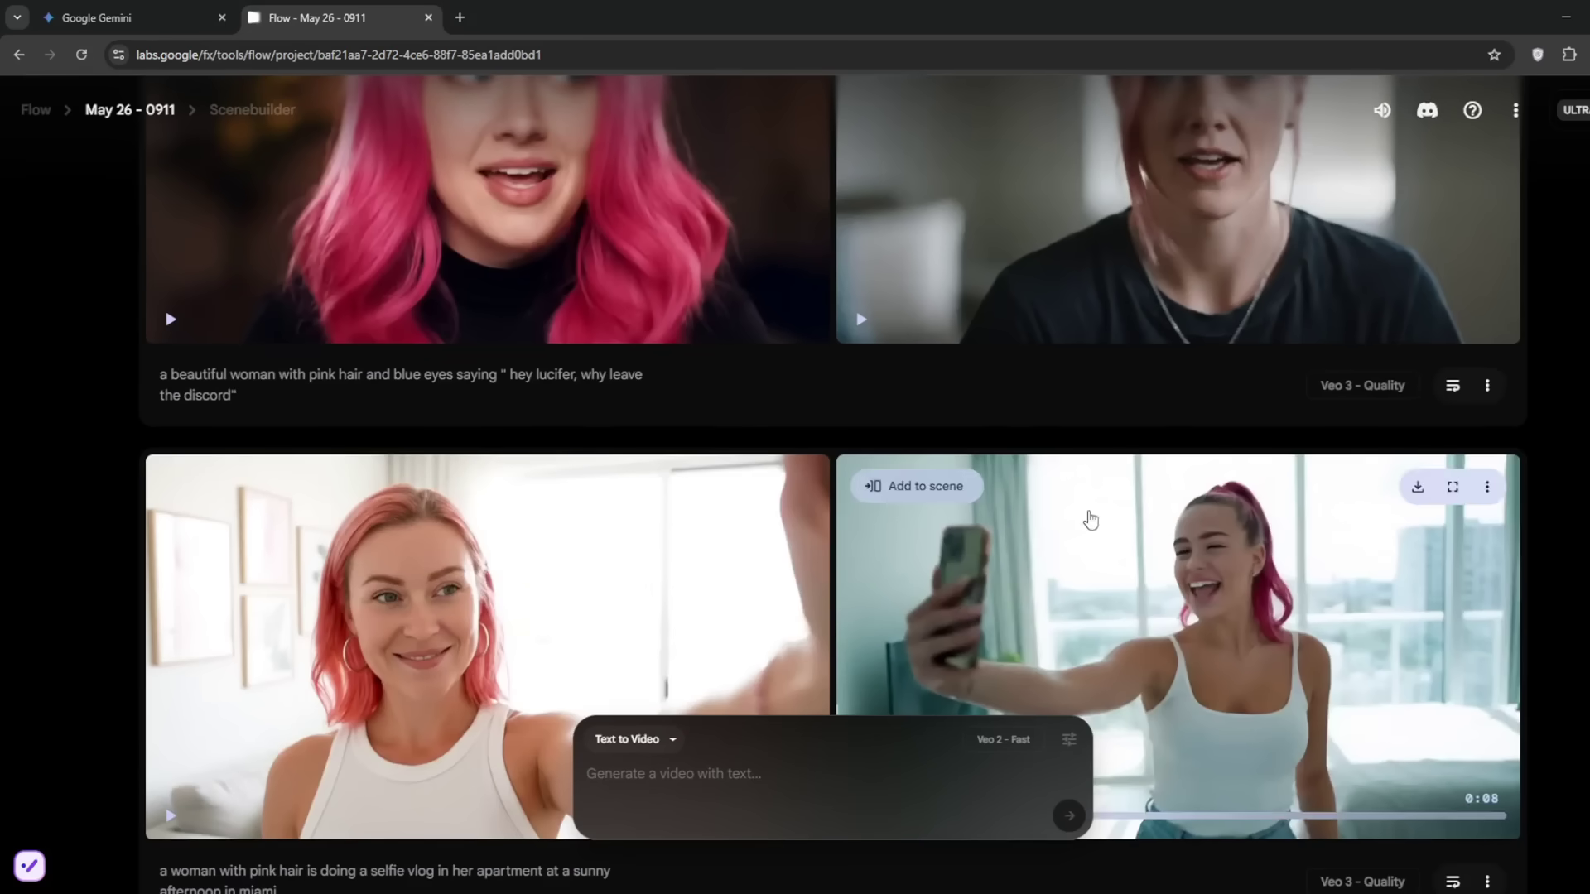
pyautogui.click(43, 116)
pyautogui.scroll(-10, 330, 574)
pyautogui.scroll(-10, 327, 581)
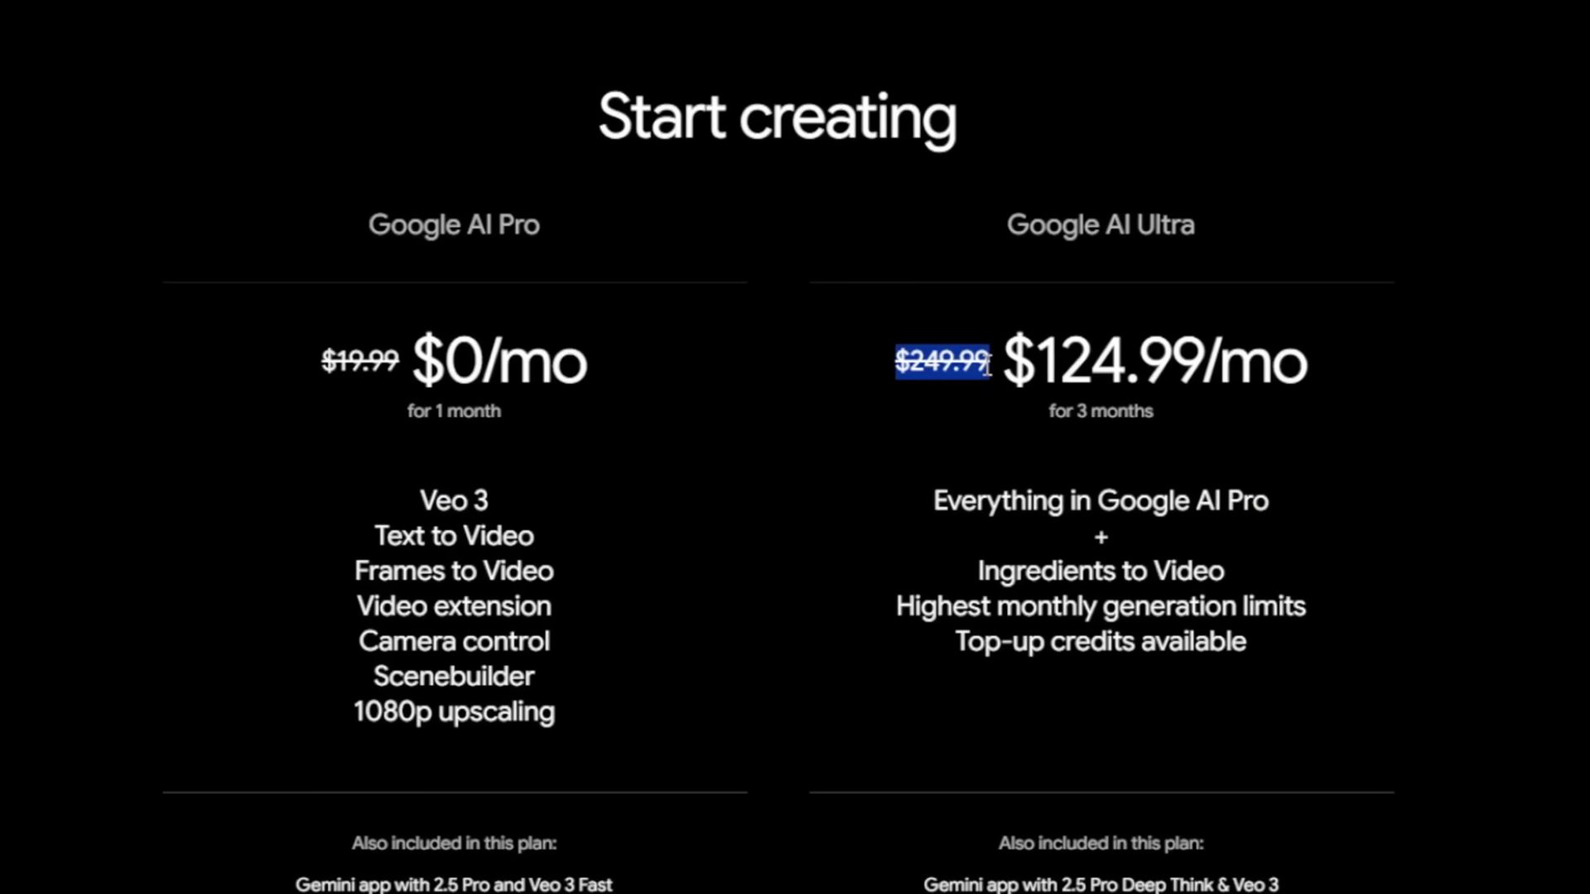
# Step: Review the Google AI Pro plan pricing, highlighting its original $19.99 price
pyautogui.moveTo(369, 225); pyautogui.dragTo(484, 232)
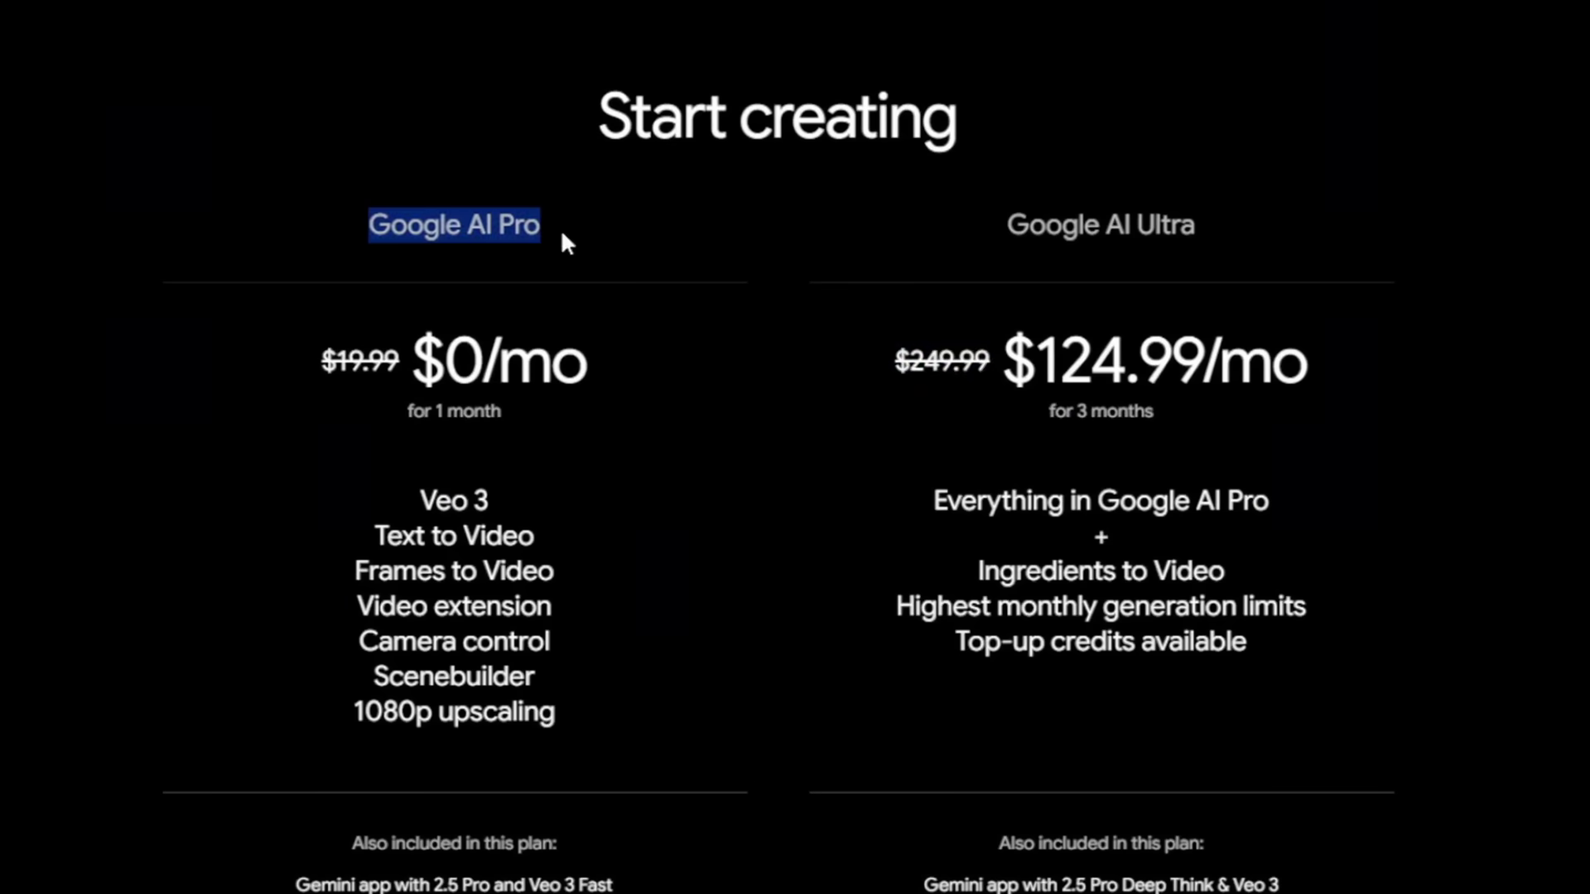
pyautogui.click(321, 361)
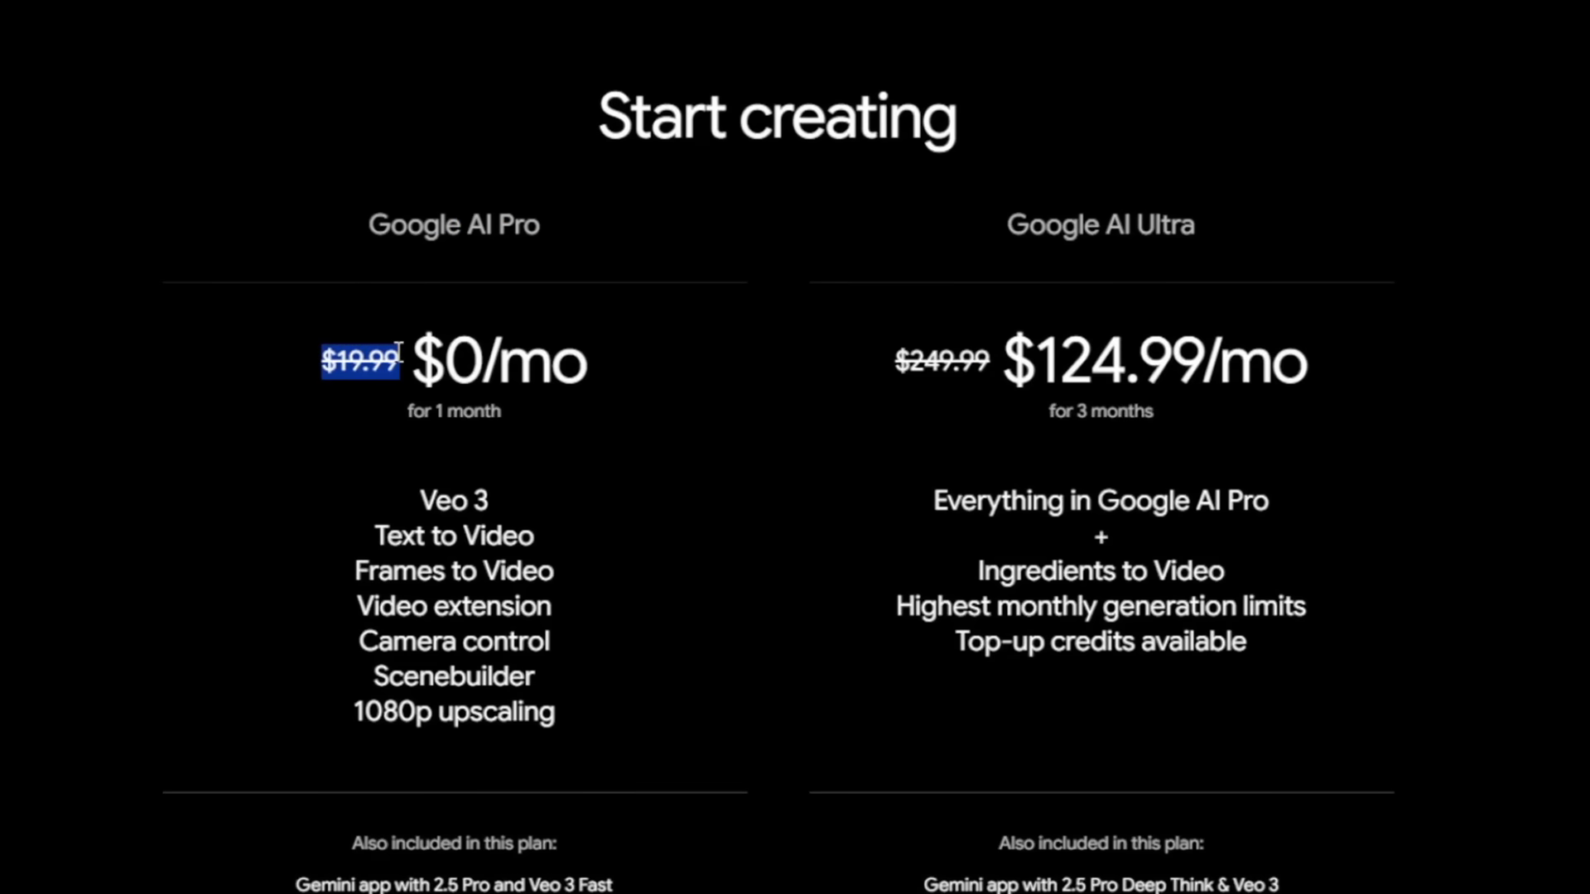
pyautogui.scroll(-3, 568, 513)
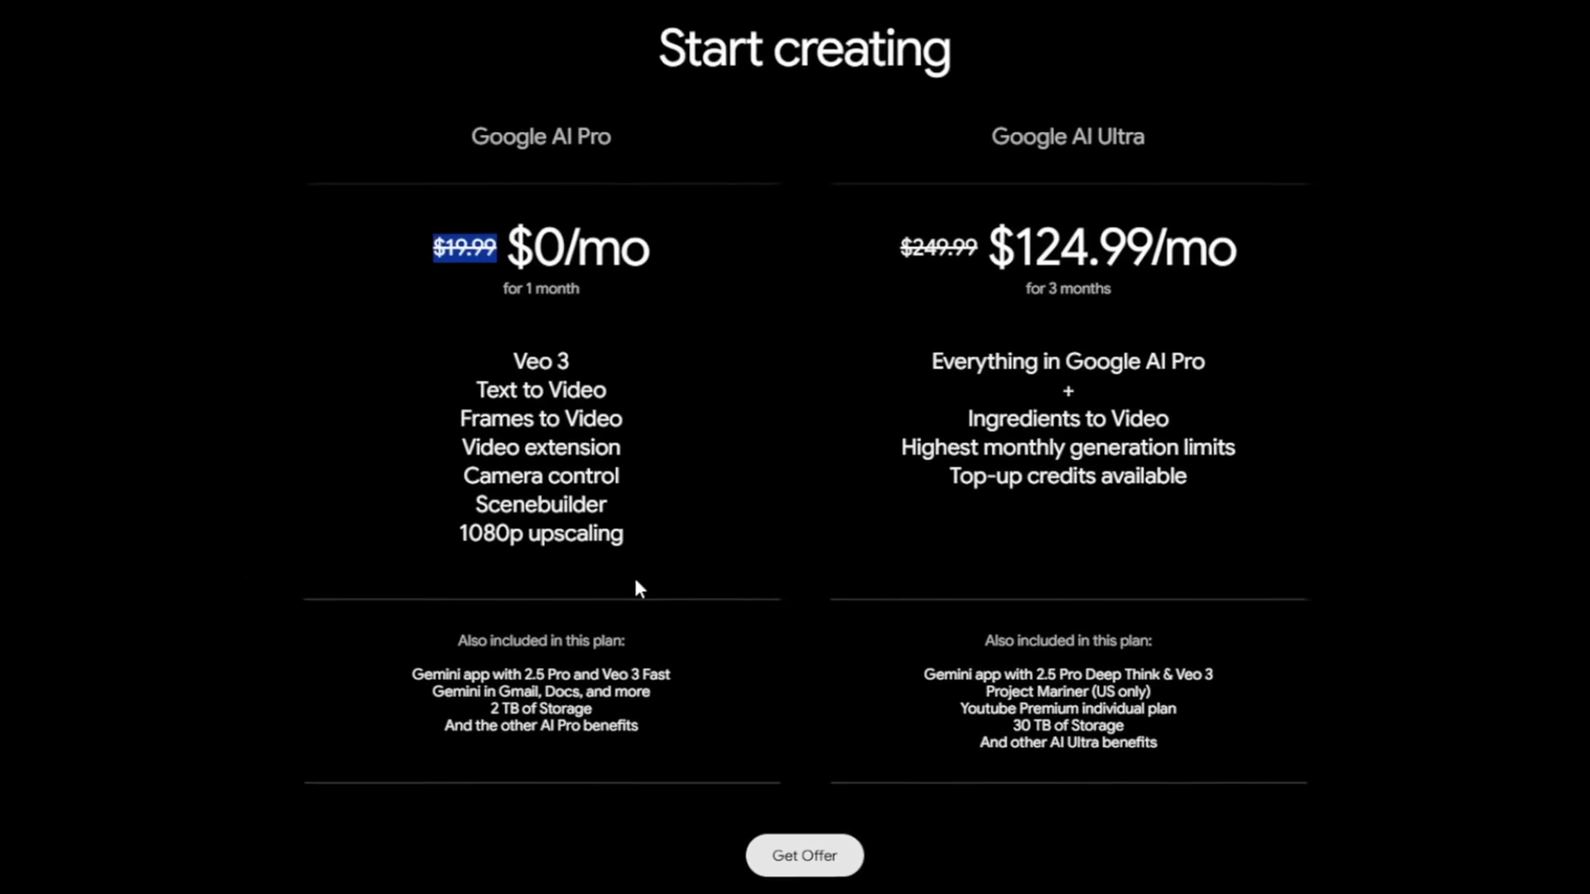
pyautogui.scroll(6, 674, 623)
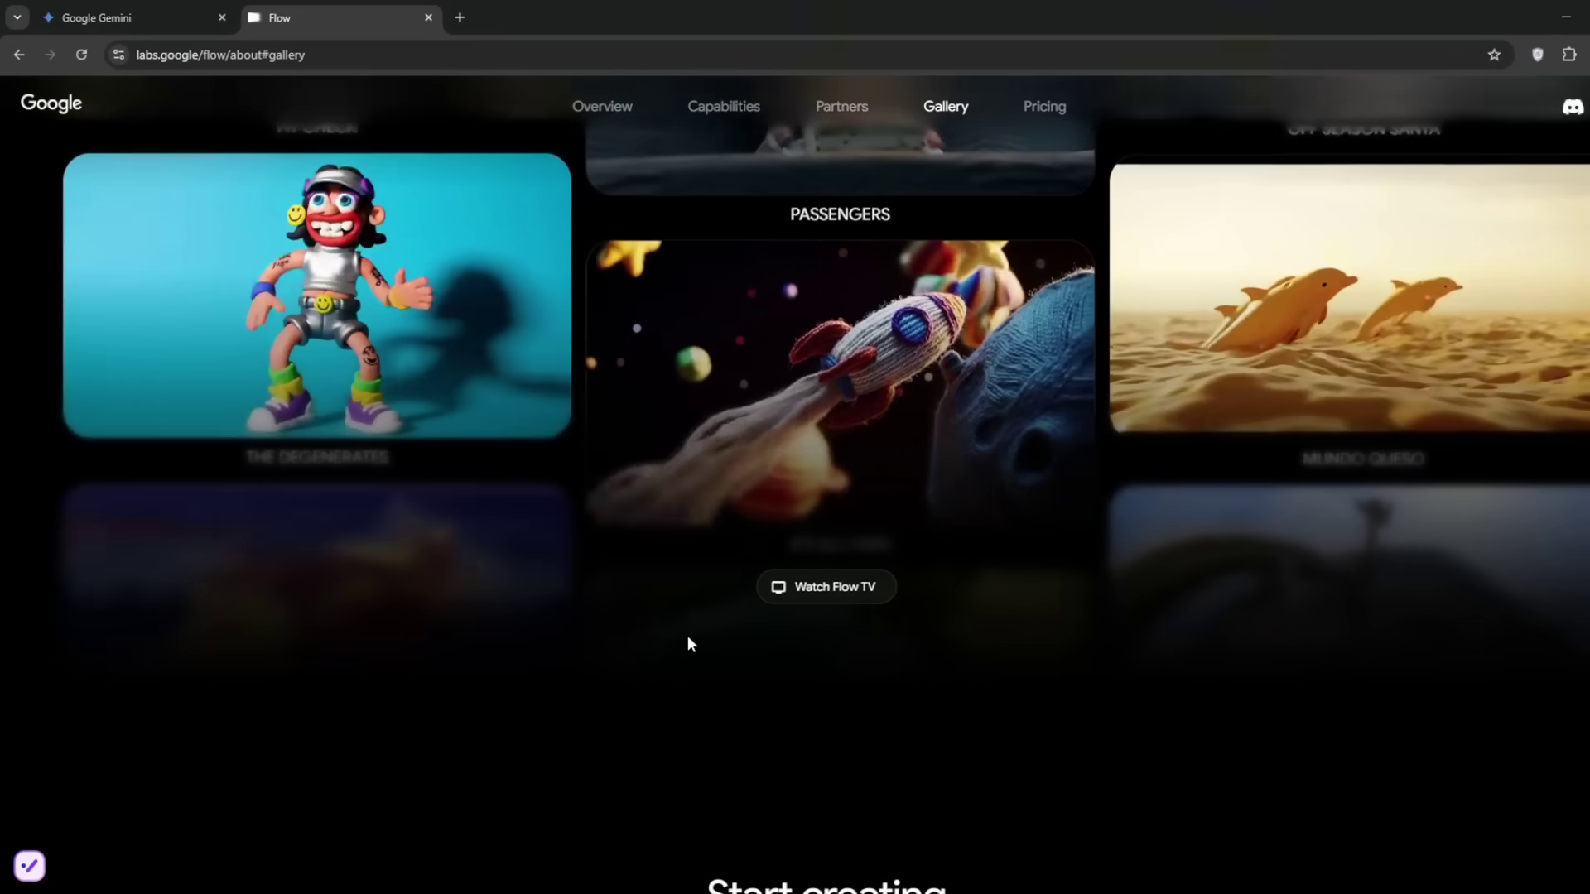
pyautogui.scroll(10, 688, 643)
pyautogui.scroll(10, 625, 590)
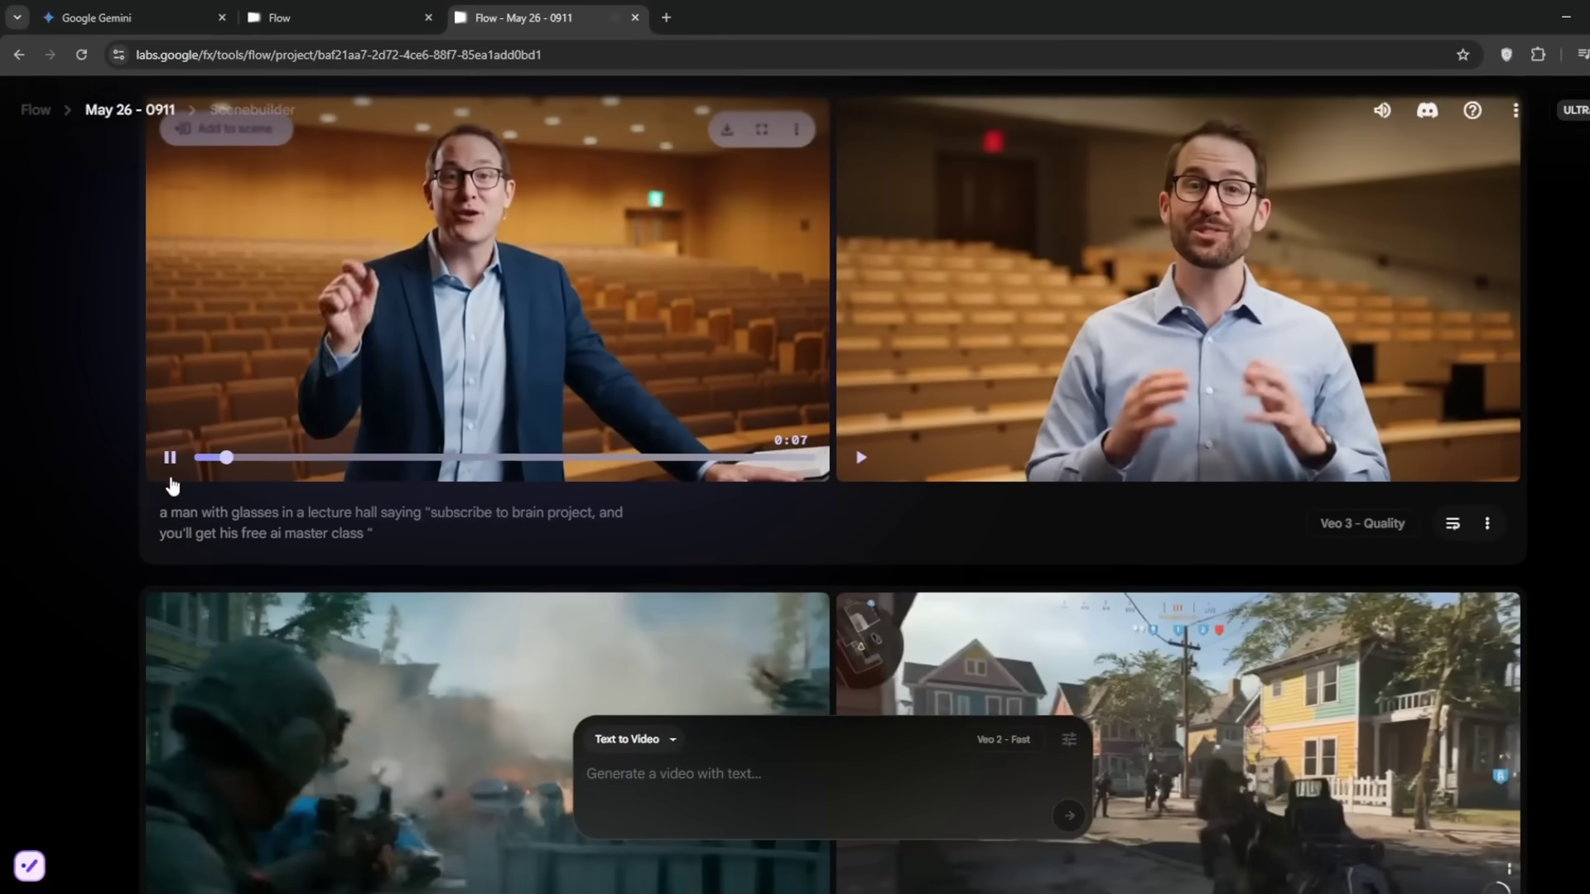
# Step: Pause the playing lecture-hall clip in the Flow project
pyautogui.scroll(1, 631, 477)
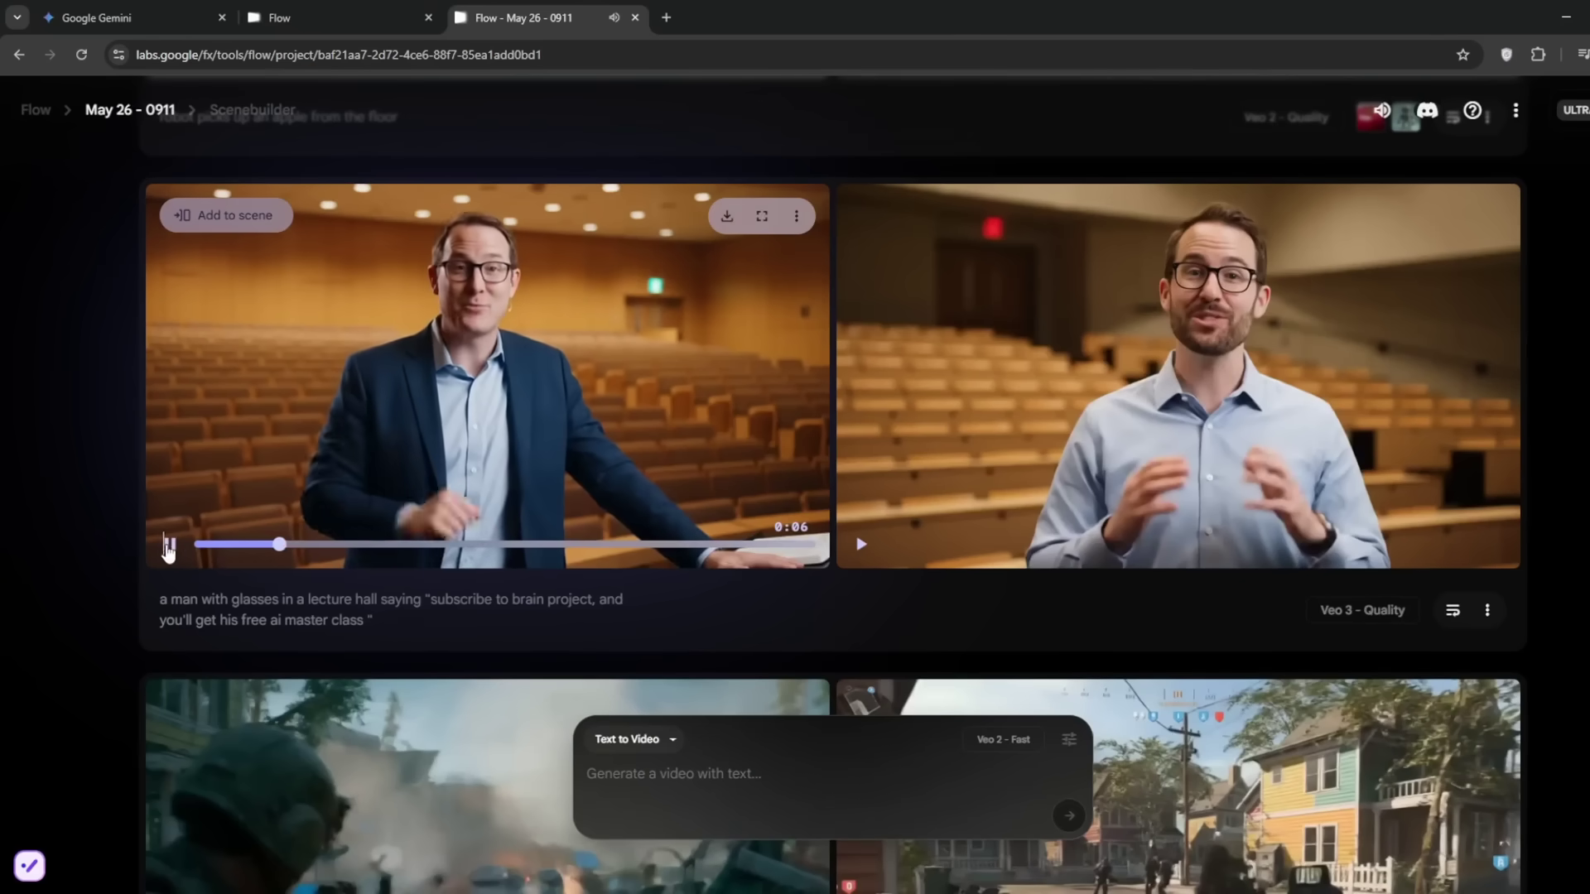
pyautogui.click(168, 544)
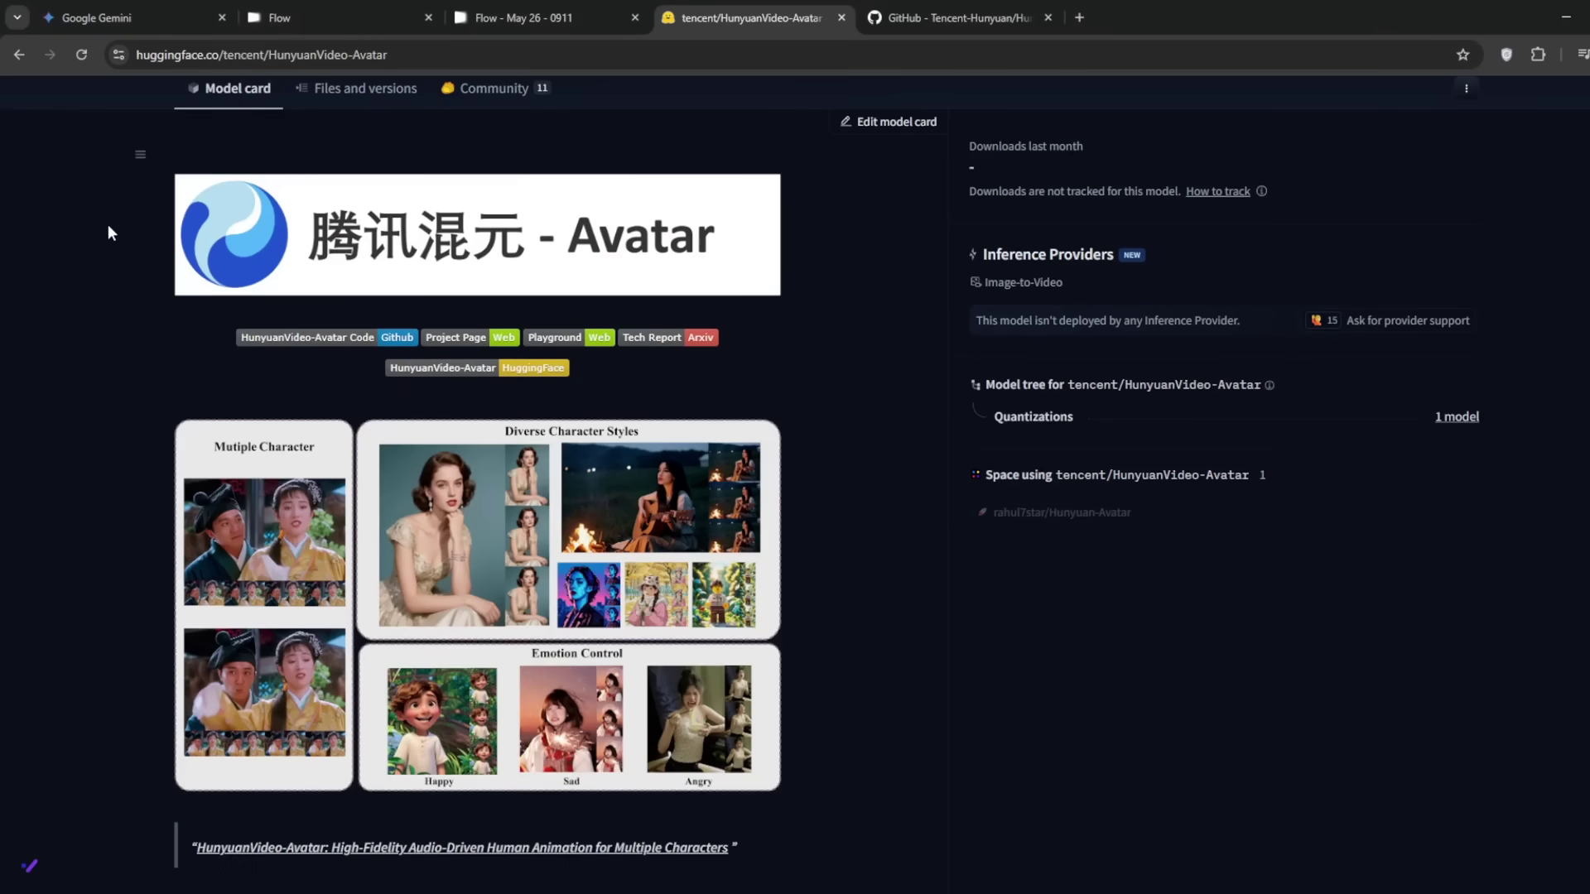
pyautogui.scroll(-1, 107, 225)
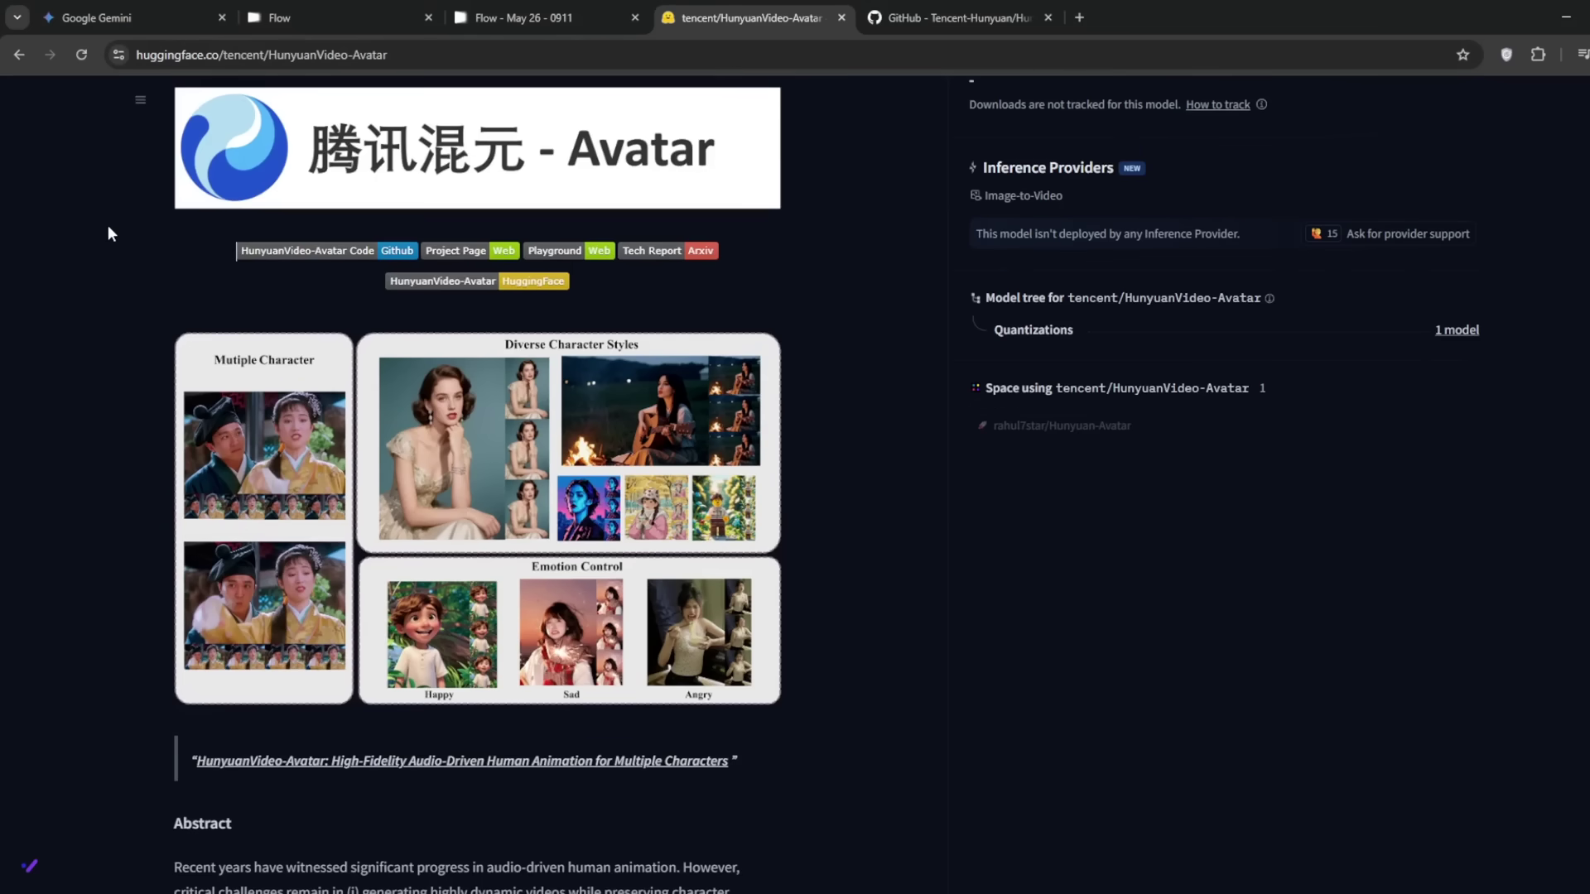
pyautogui.scroll(-2, 107, 228)
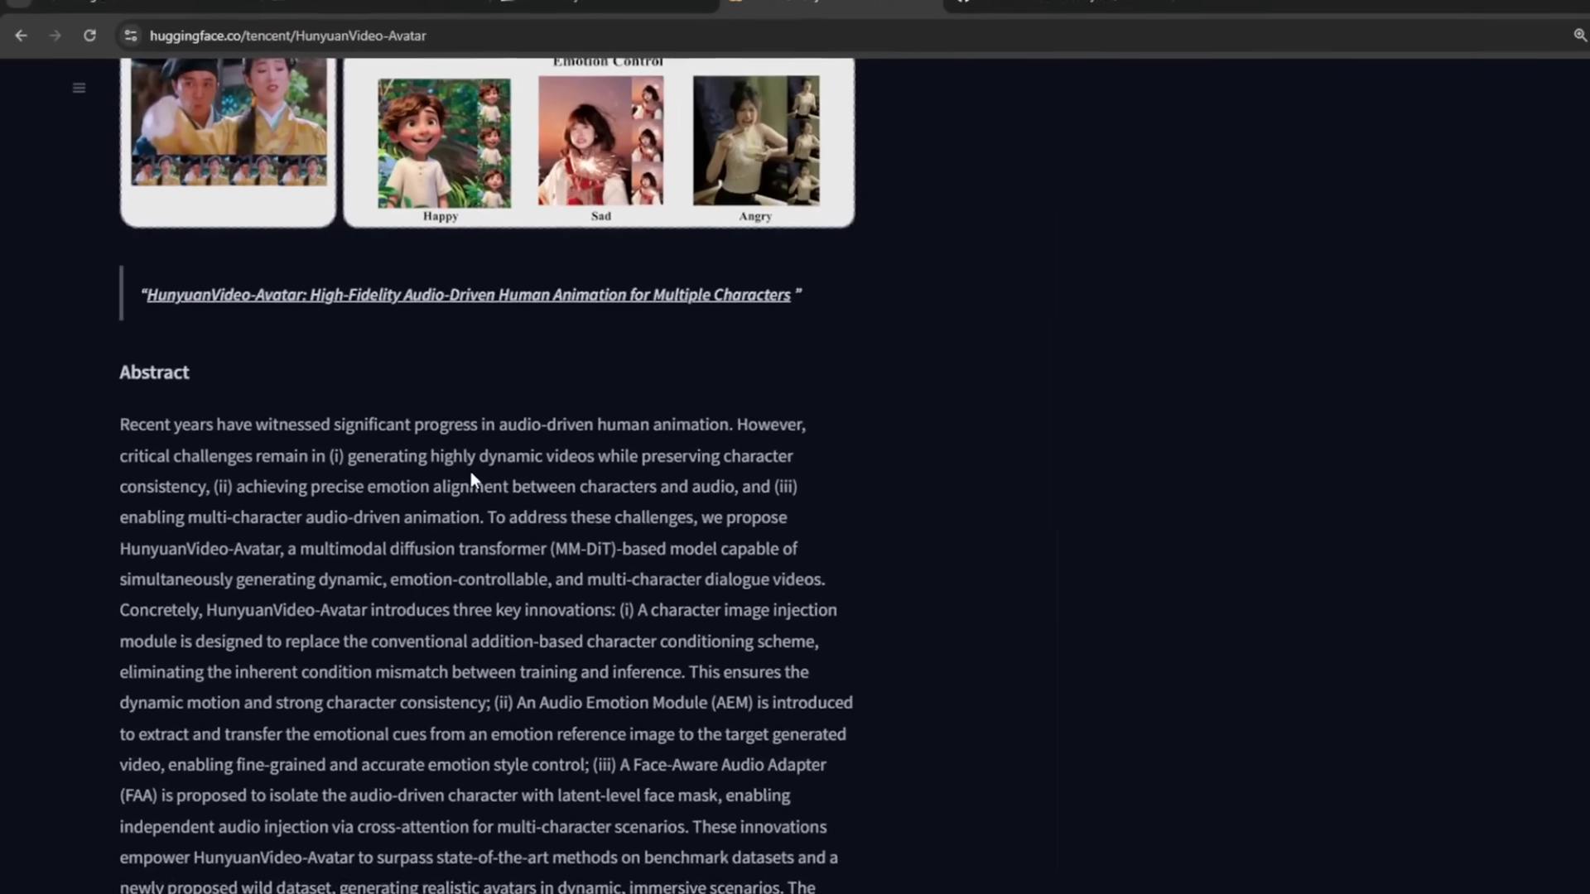
pyautogui.scroll(-2, 465, 470)
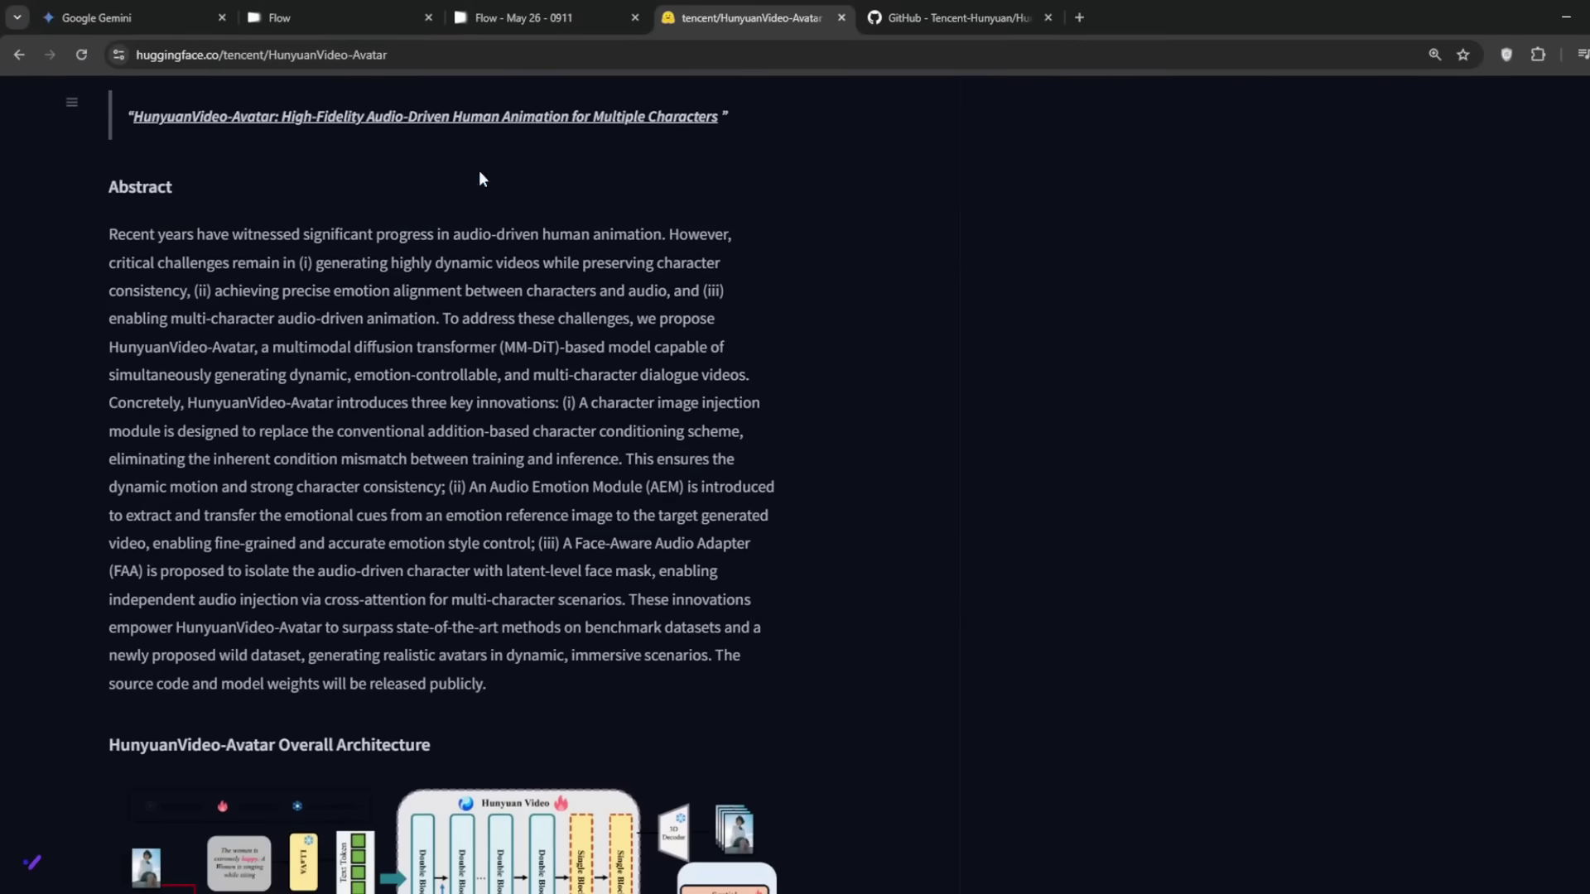
pyautogui.click(523, 17)
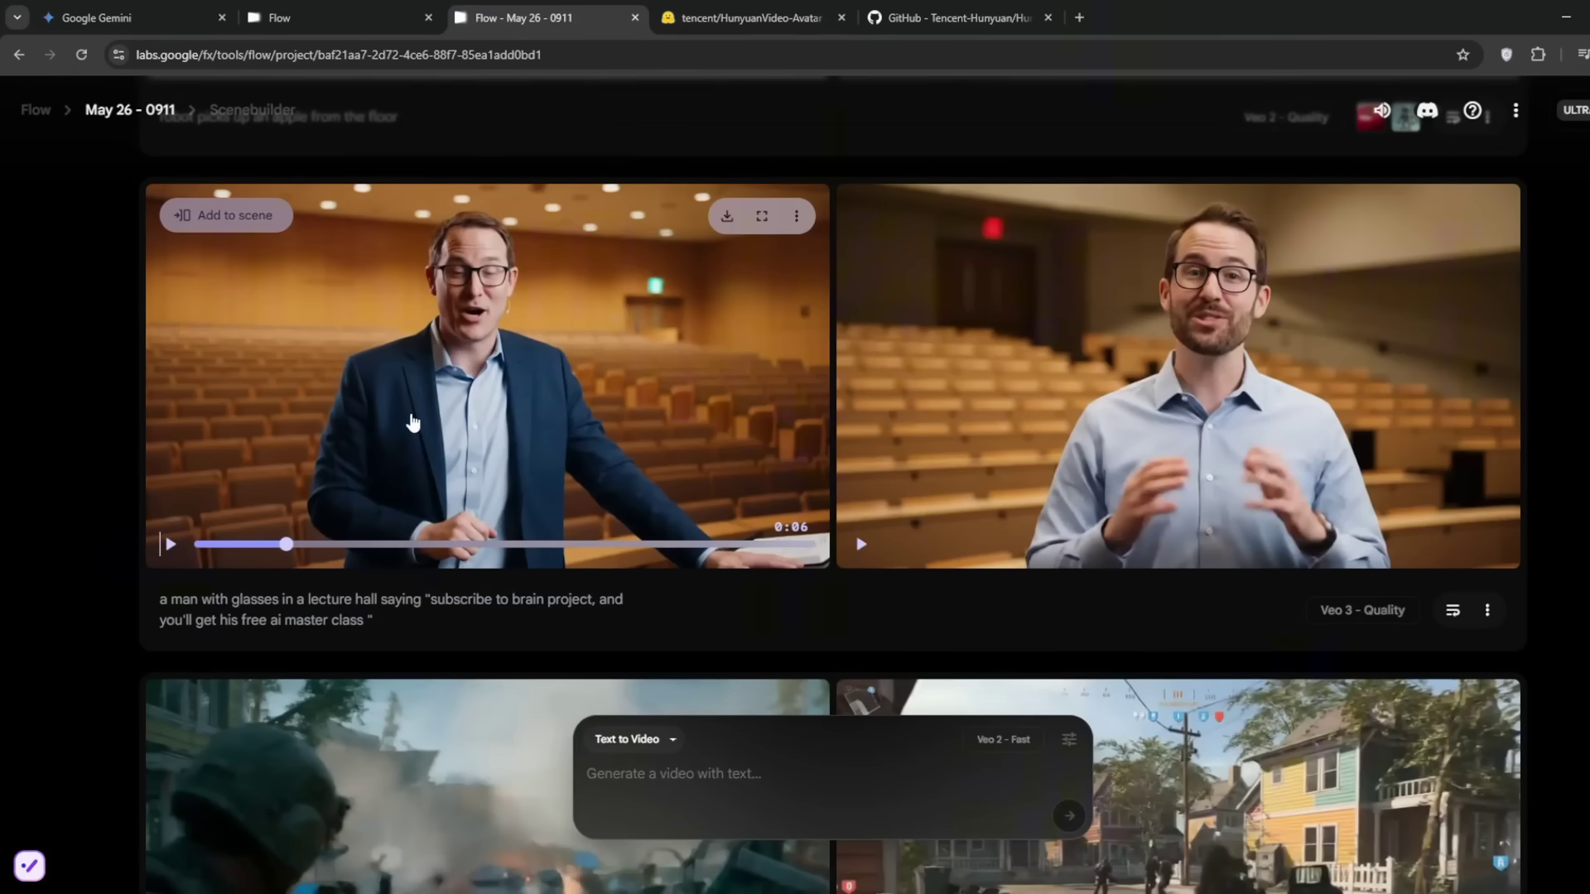
pyautogui.hotkey('ctrl', 'Tab')
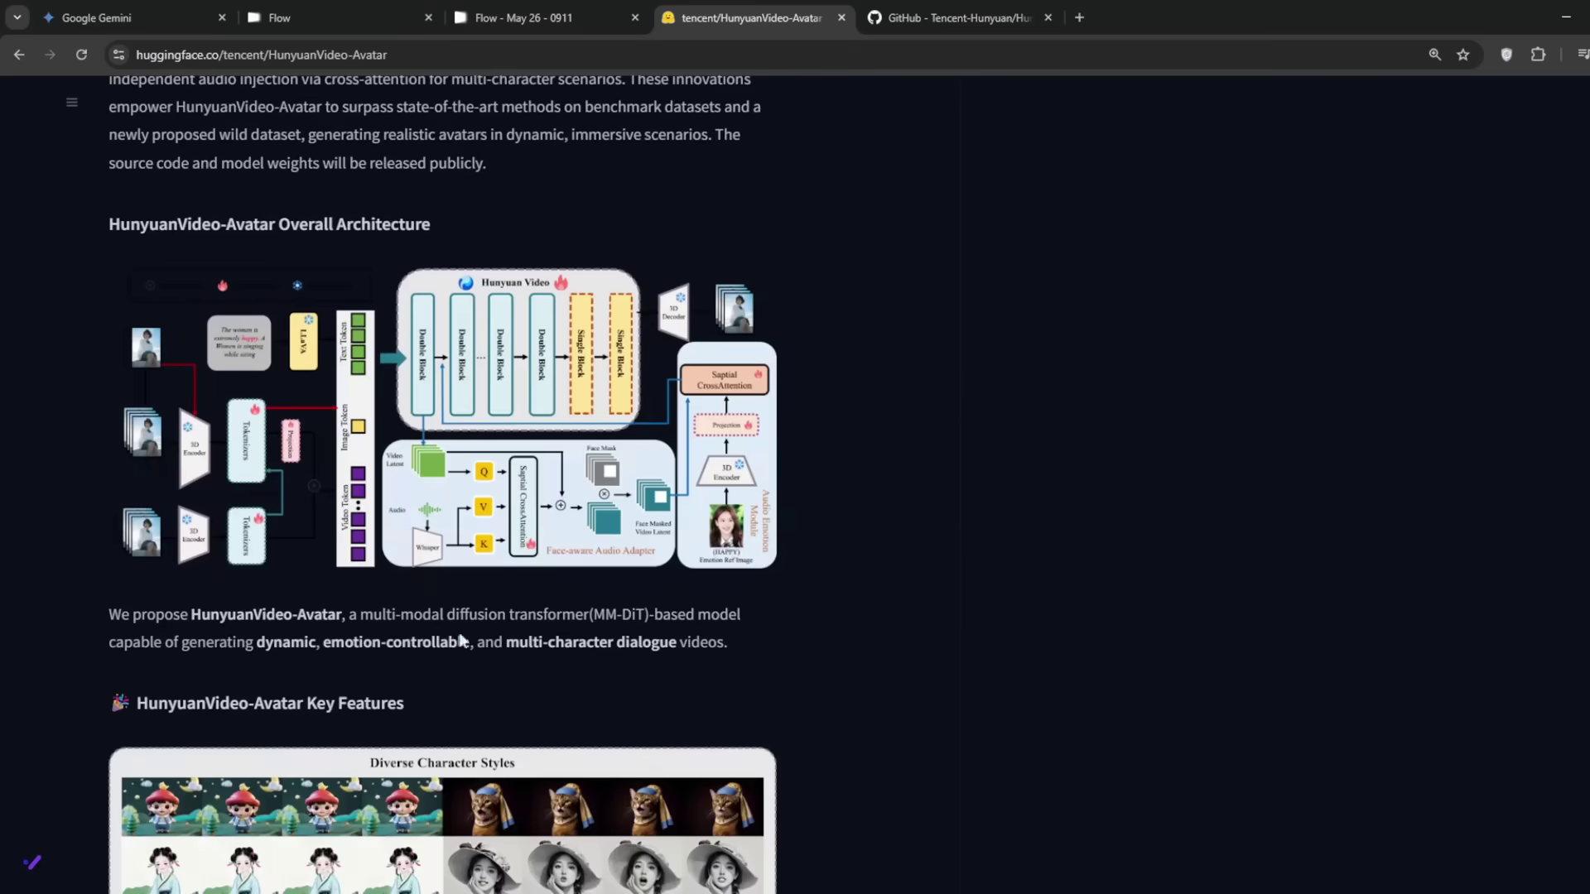
pyautogui.scroll(-12, 425, 617)
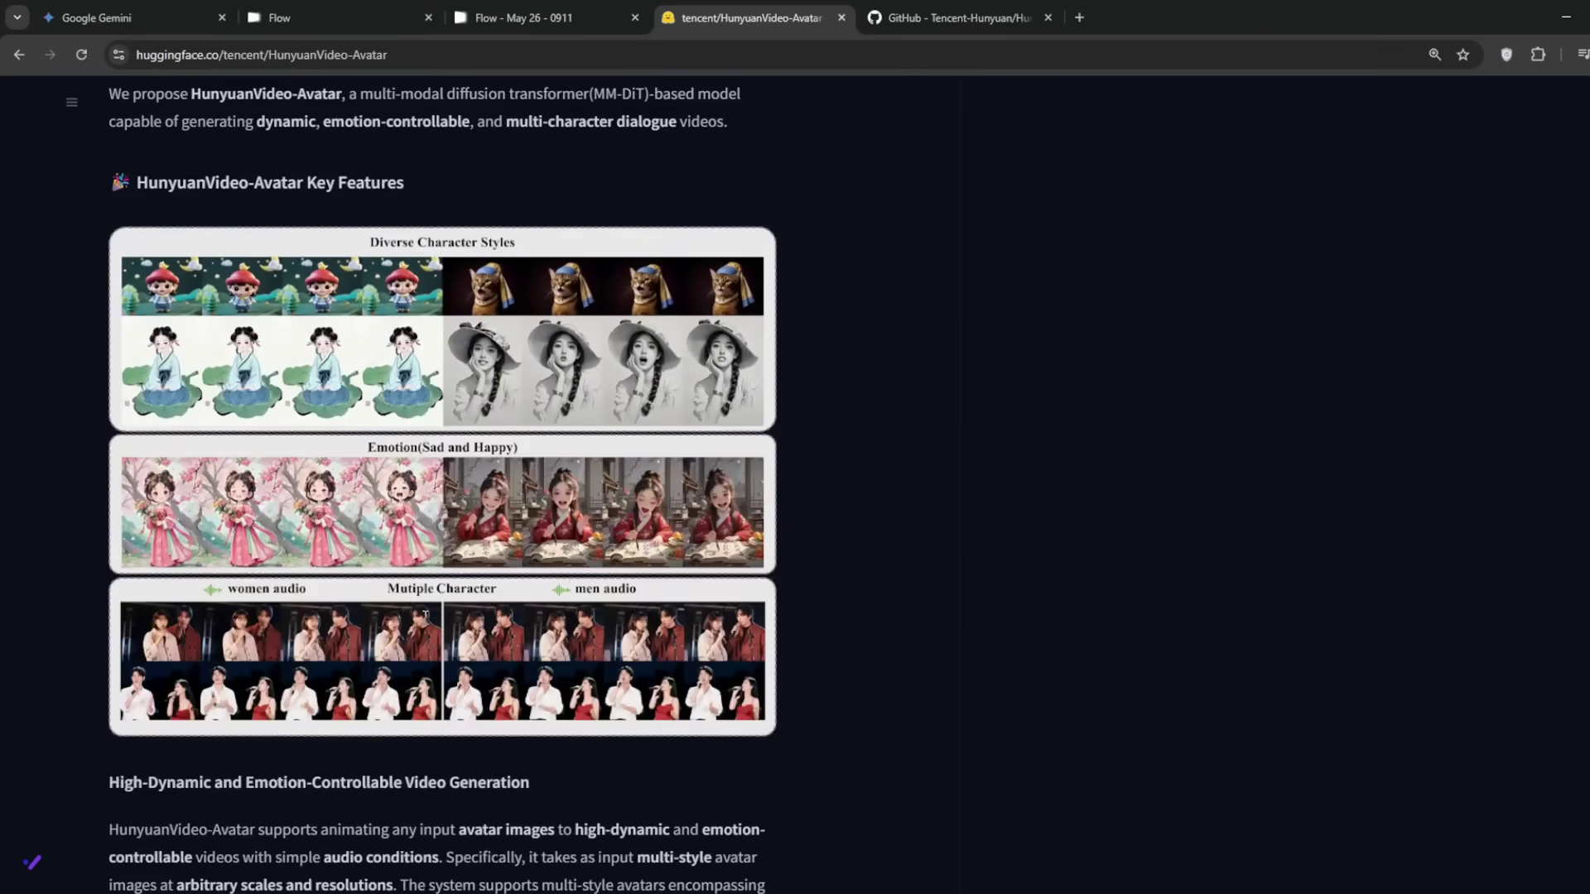
pyautogui.scroll(-5, 426, 625)
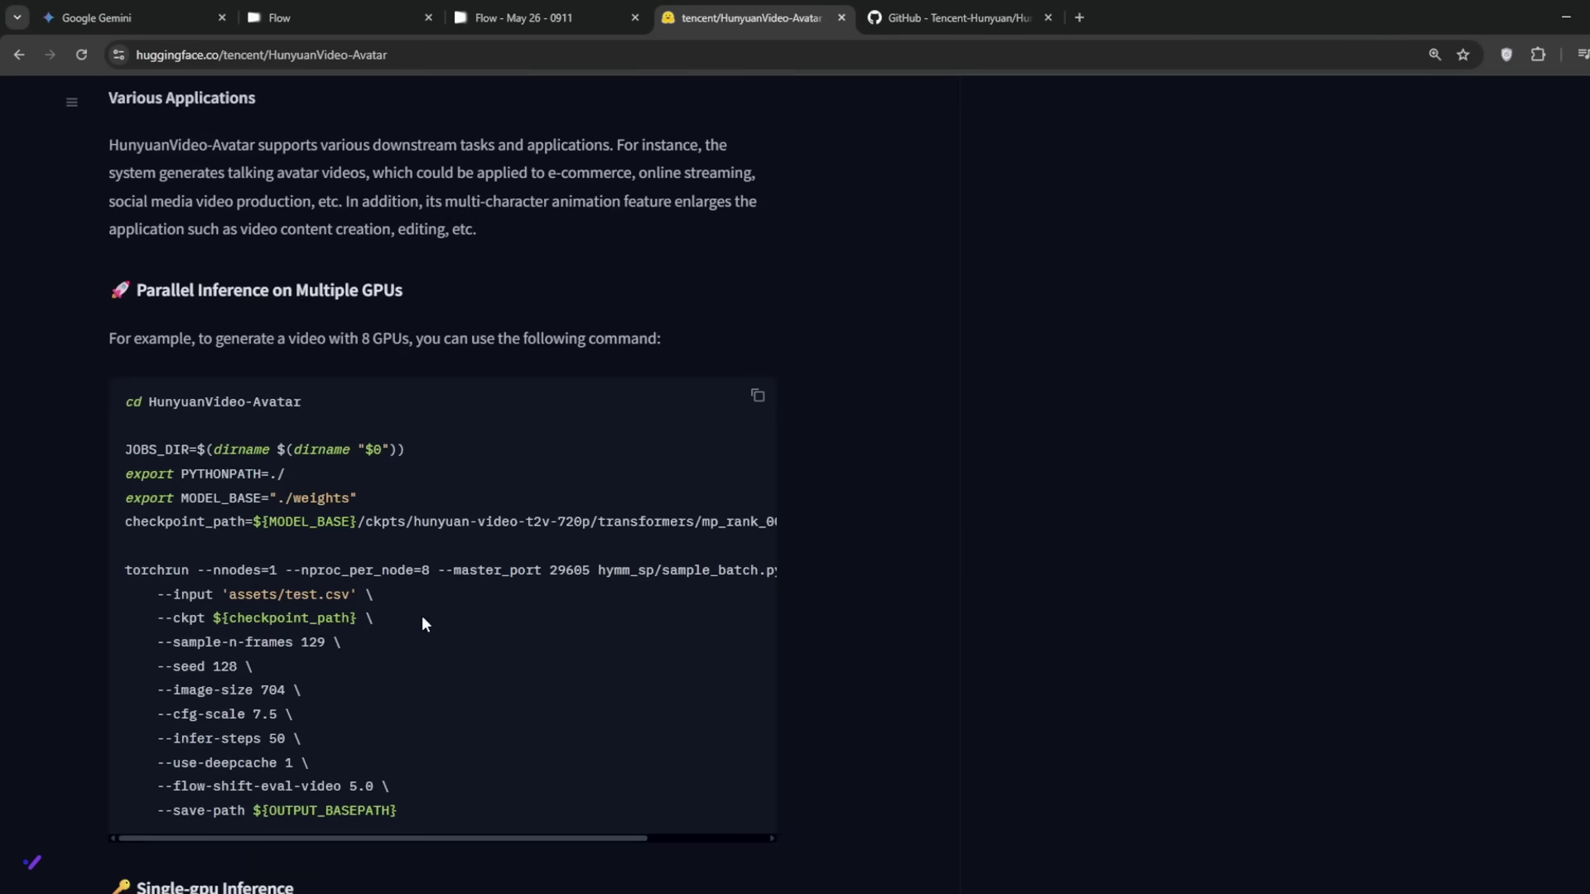
pyautogui.scroll(8, 423, 622)
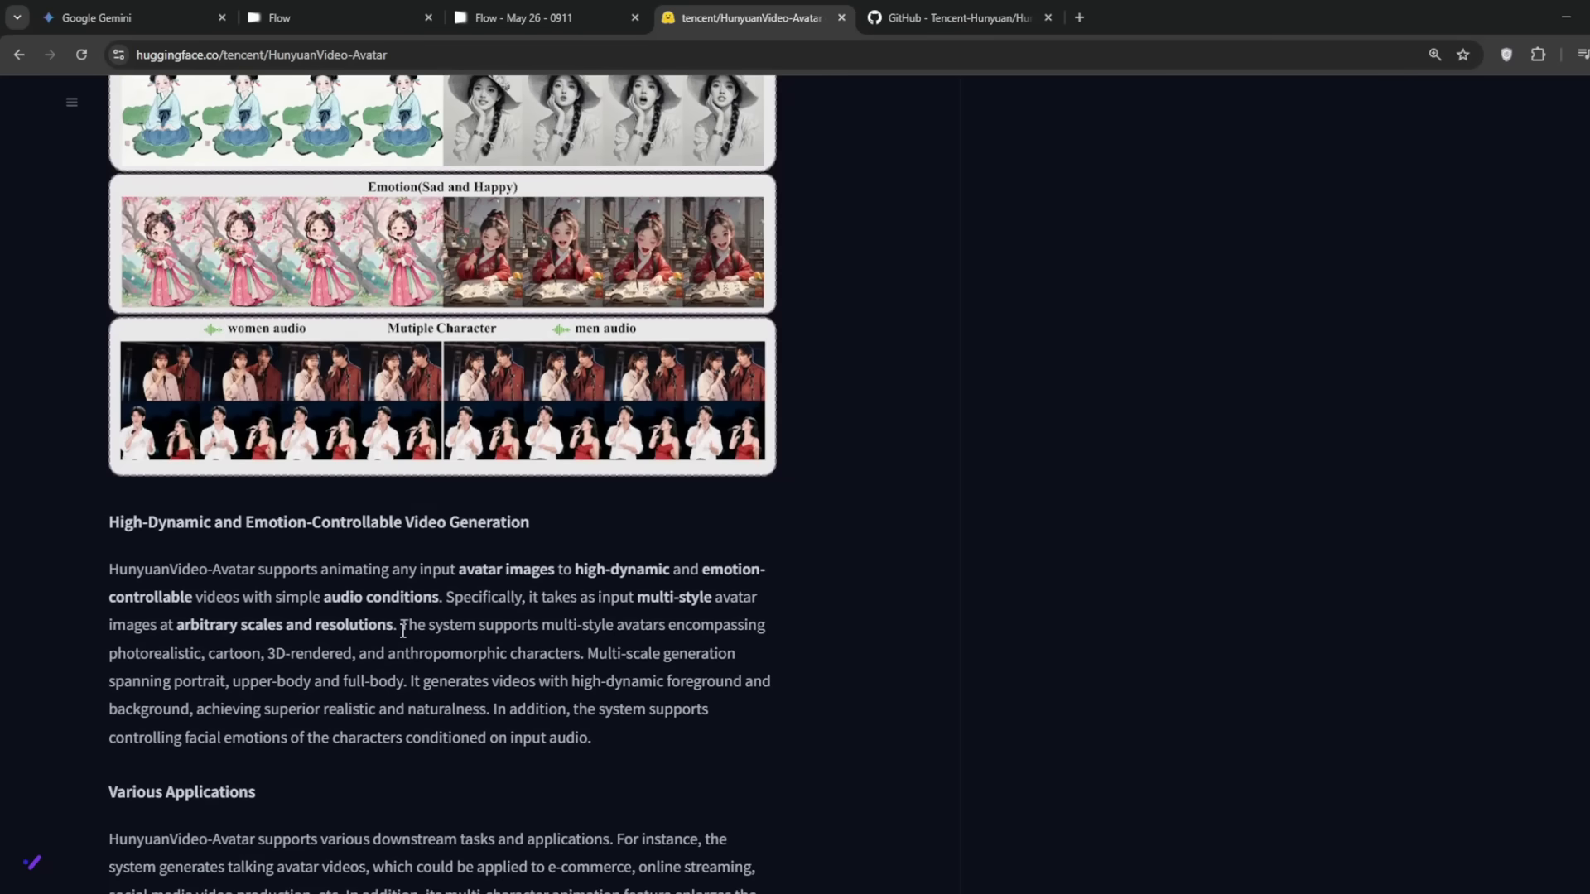
pyautogui.scroll(-3, 403, 630)
pyautogui.scroll(-3, 396, 628)
pyautogui.moveTo(138, 460); pyautogui.dragTo(444, 460)
pyautogui.scroll(-7, 415, 479)
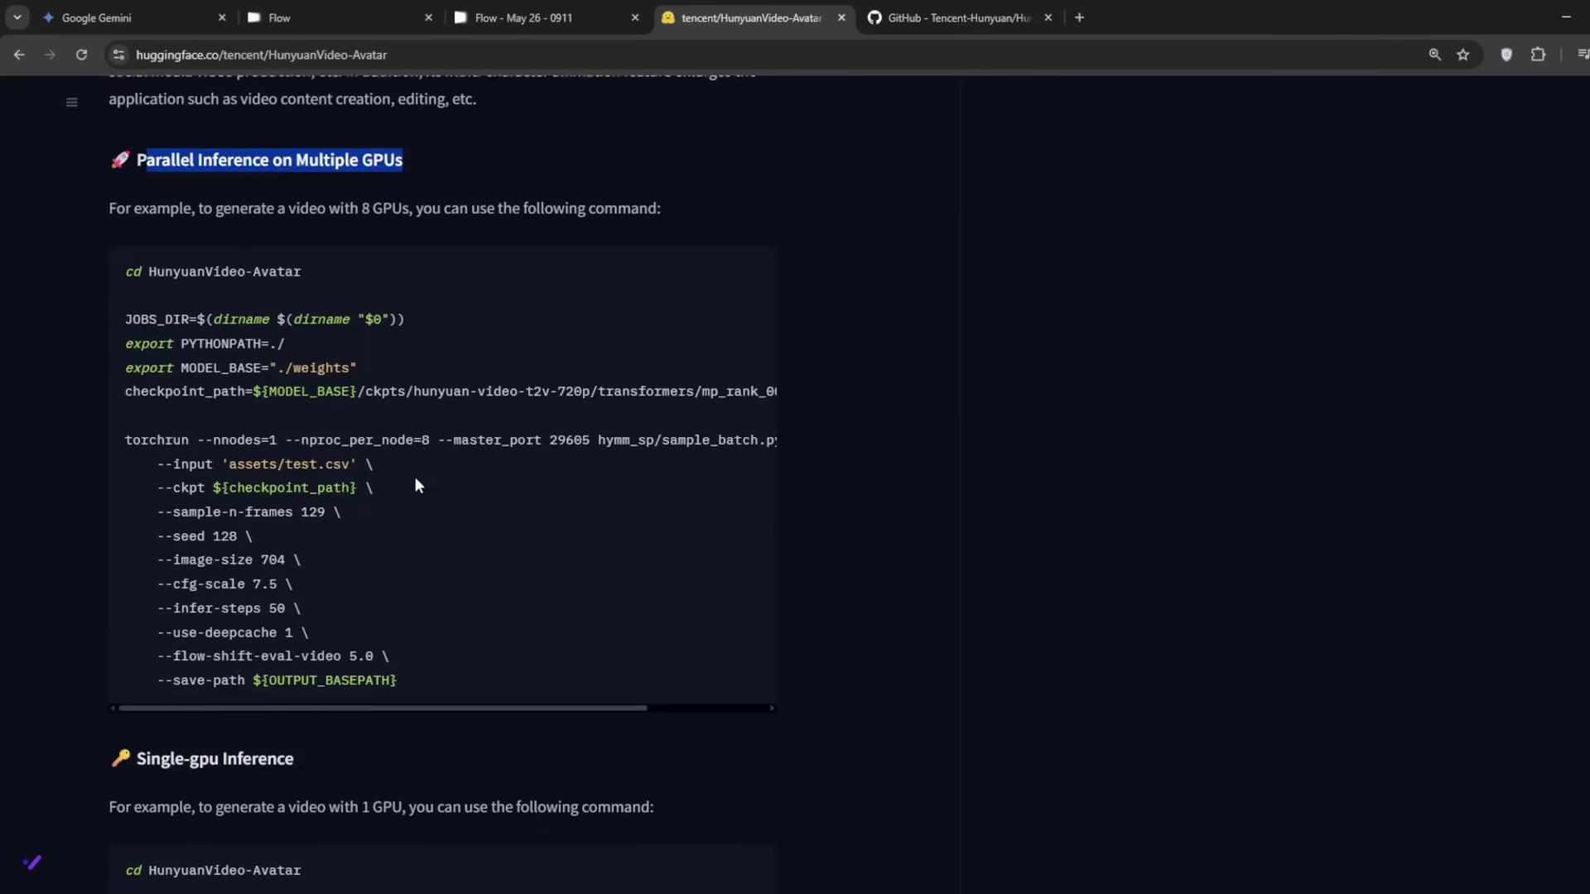
pyautogui.scroll(-1, 414, 484)
pyautogui.moveTo(134, 368); pyautogui.dragTo(373, 373)
pyautogui.scroll(-12, 373, 373)
pyautogui.scroll(2, 372, 373)
pyautogui.moveTo(286, 213); pyautogui.dragTo(157, 207)
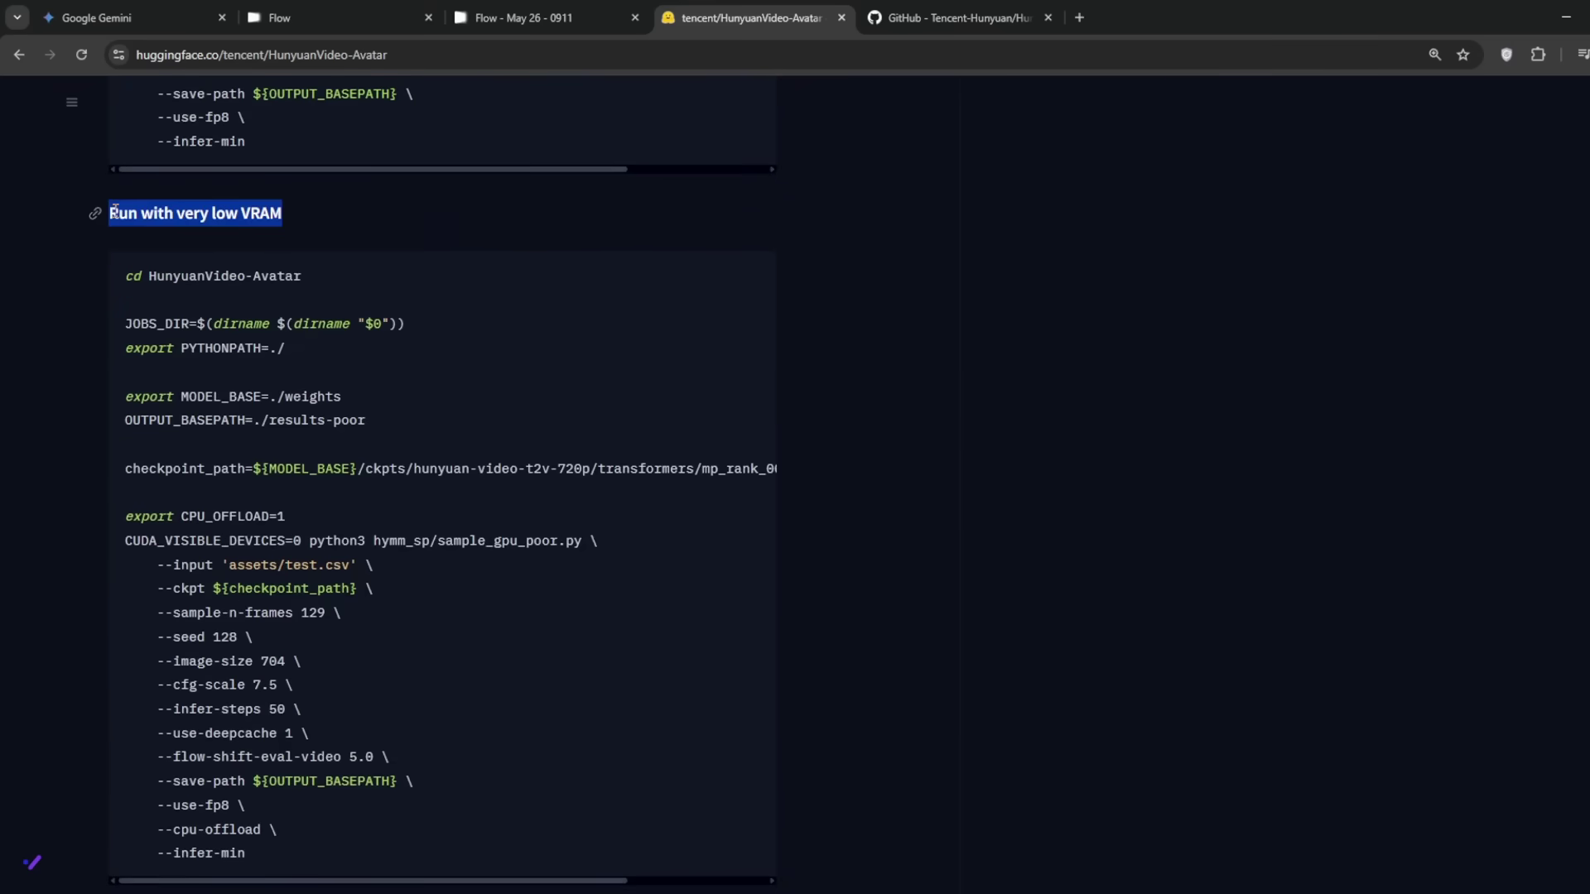
pyautogui.scroll(-4, 116, 211)
pyautogui.scroll(-6, 145, 233)
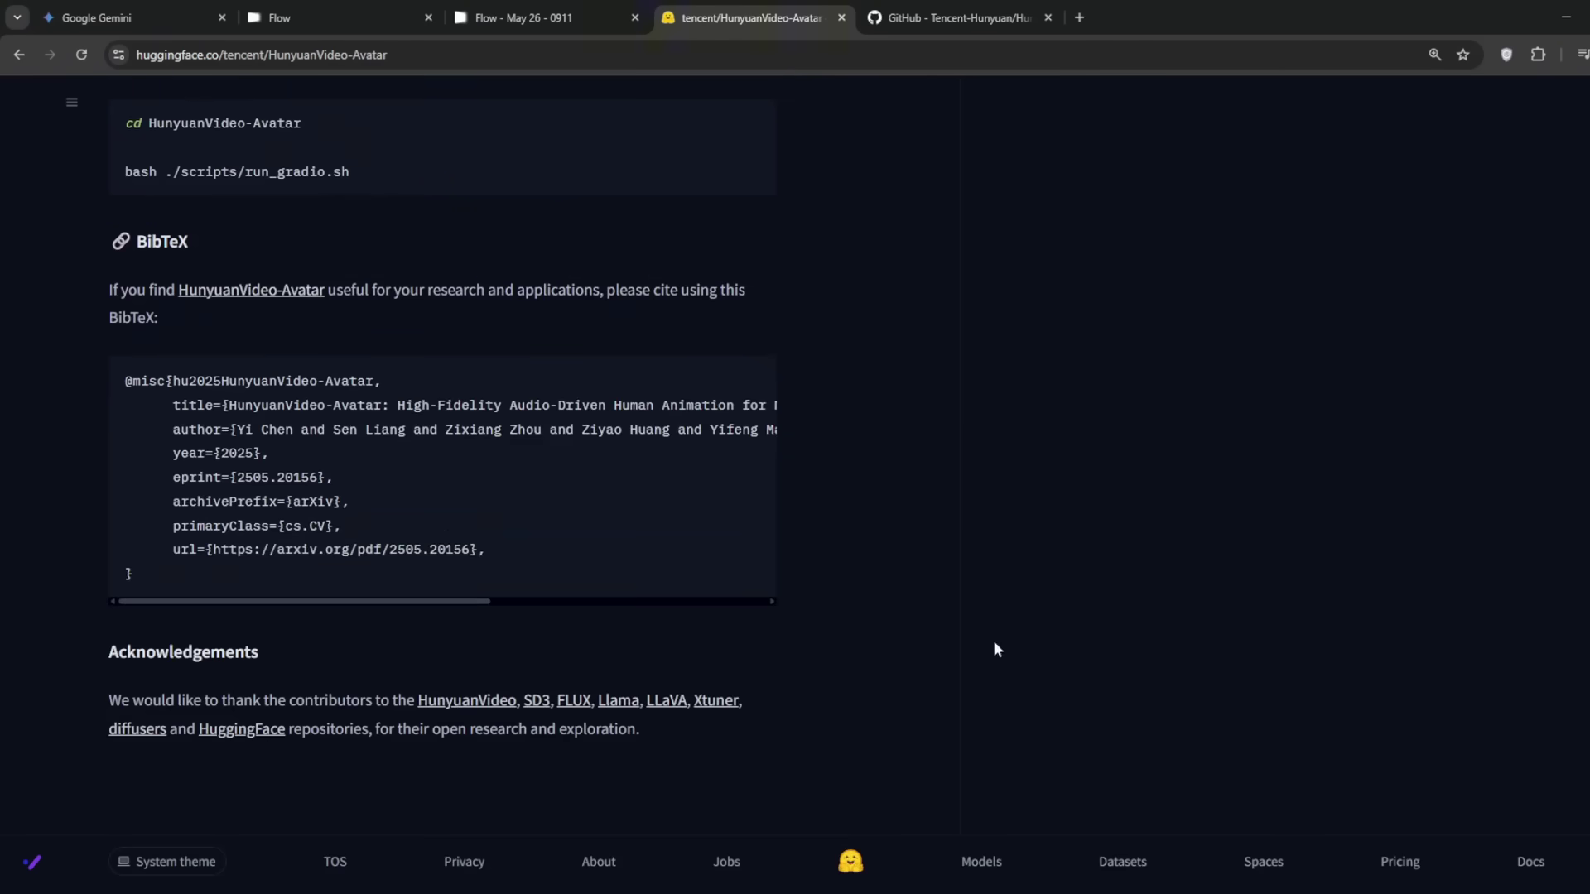
pyautogui.press('Home')
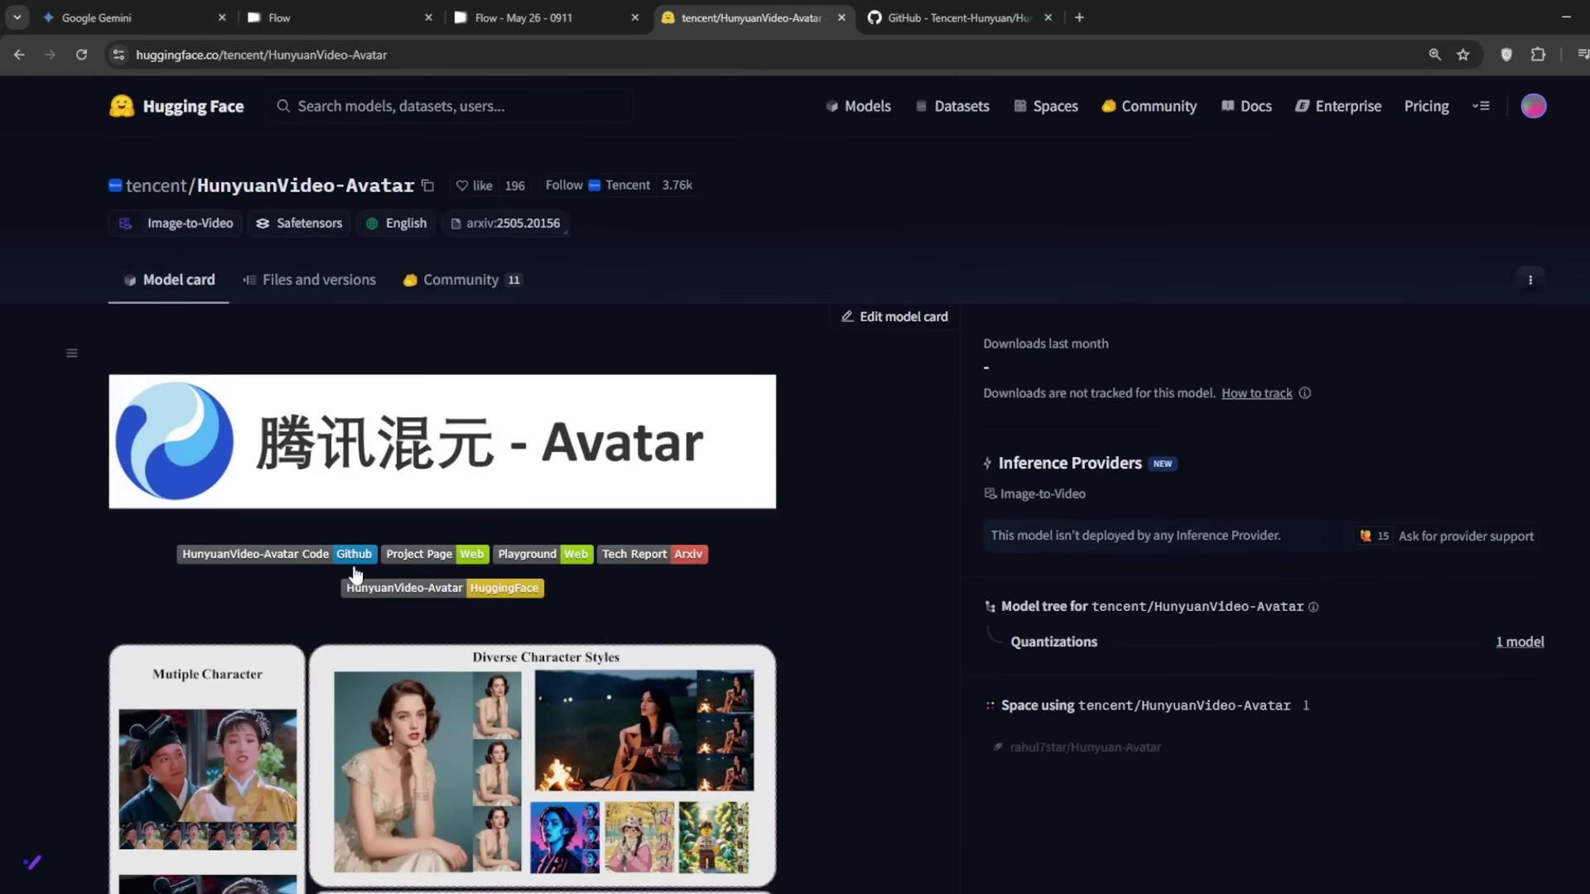
# Step: Open the Tencent-Hunyuan/HunyuanVideo-Avatar GitHub repository and scroll to the README requirements
pyautogui.click(350, 562)
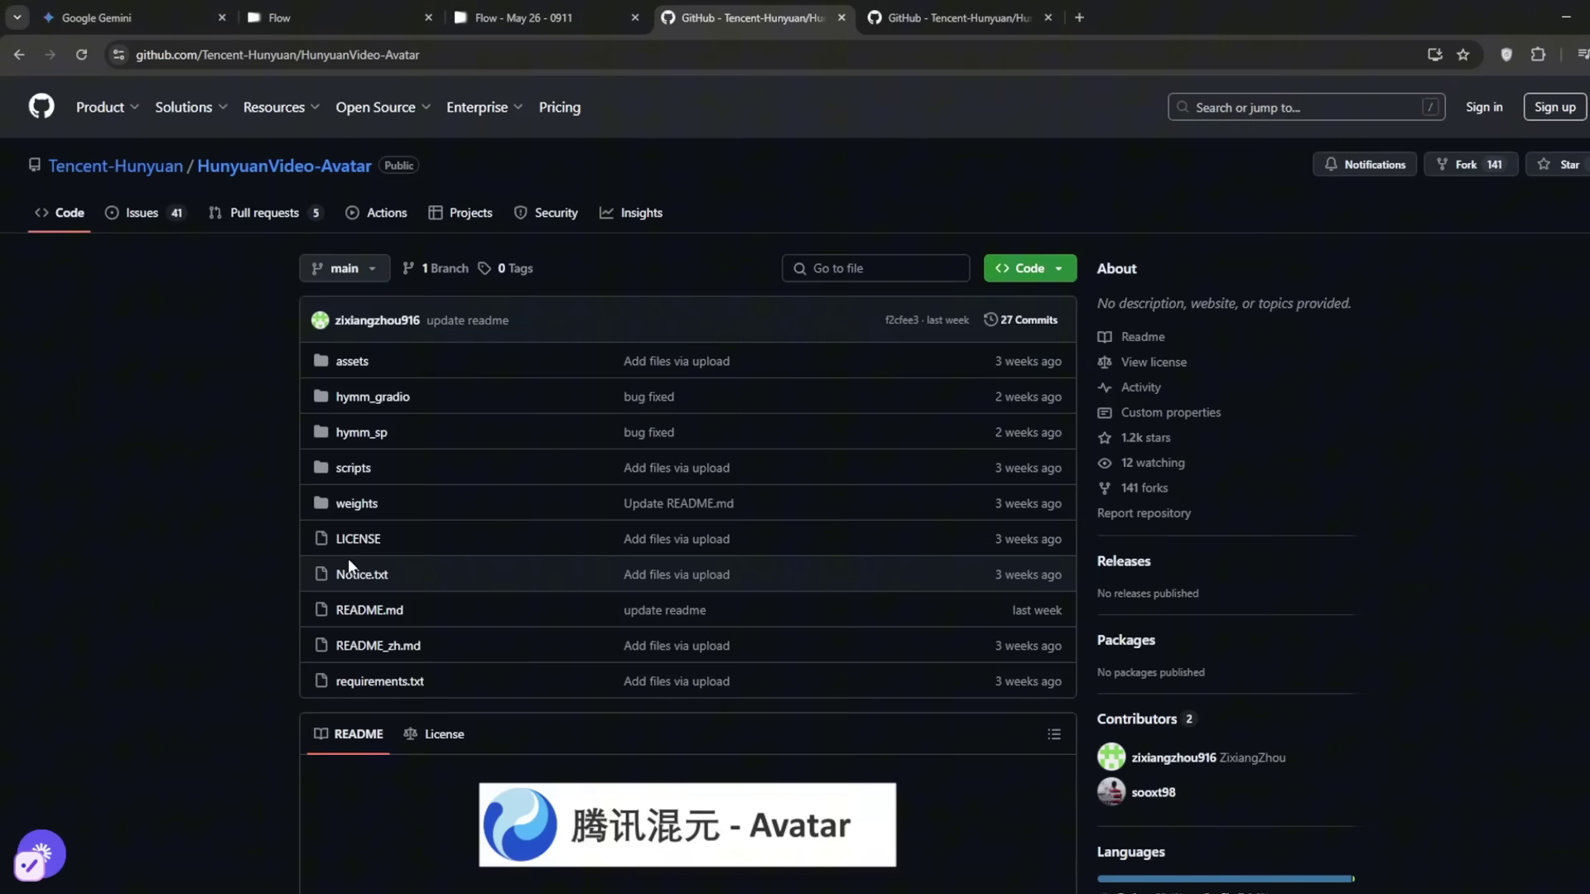
pyautogui.scroll(-15, 161, 538)
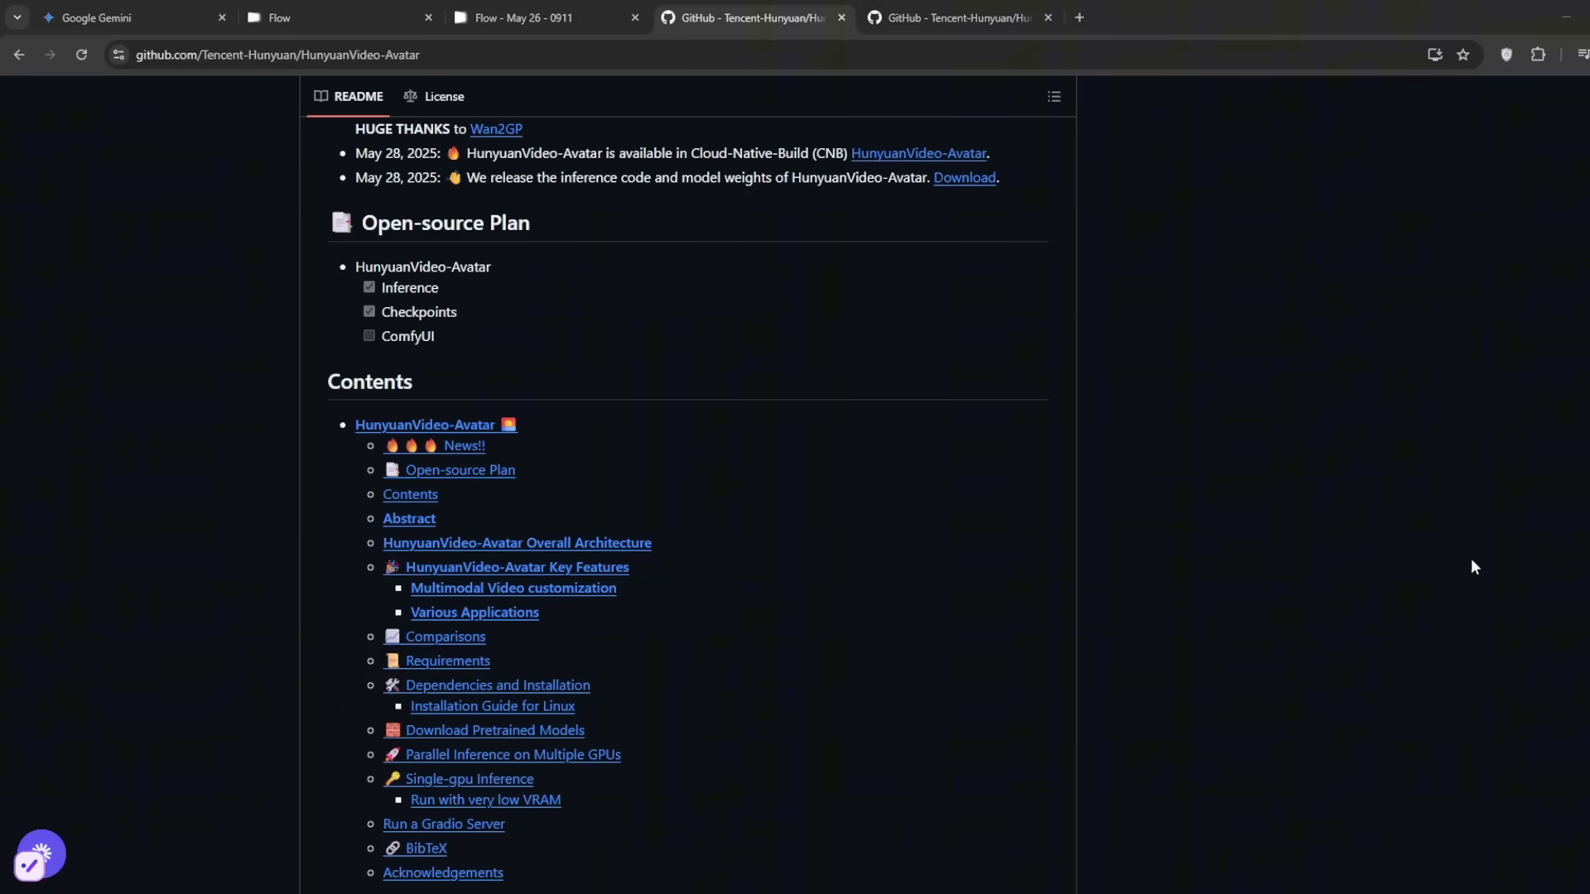
pyautogui.scroll(-20, 1468, 567)
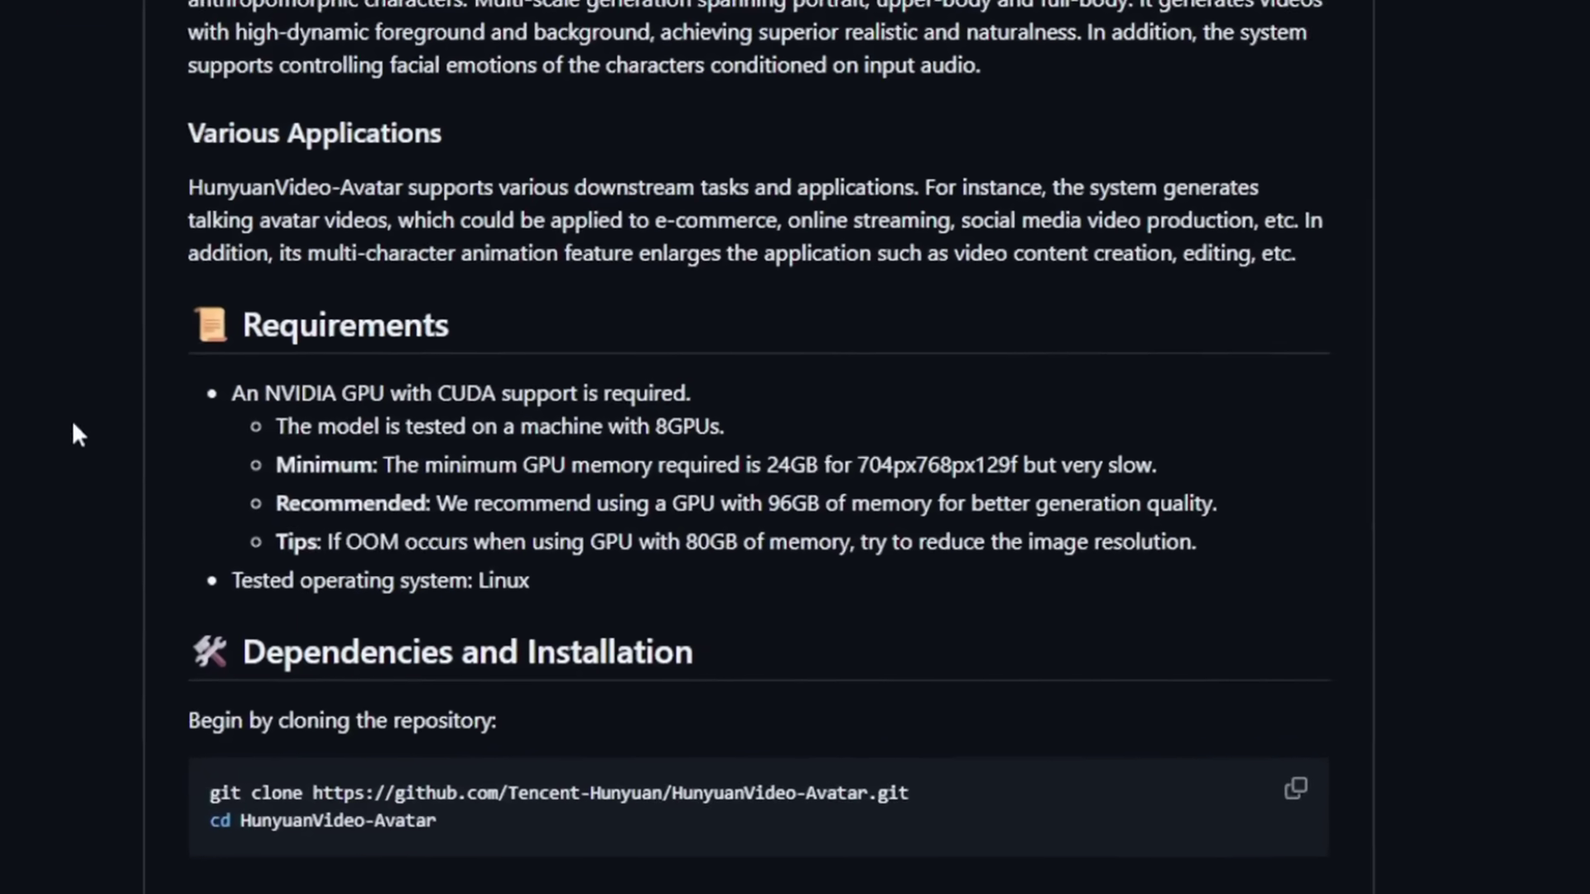
pyautogui.scroll(-3, 41, 399)
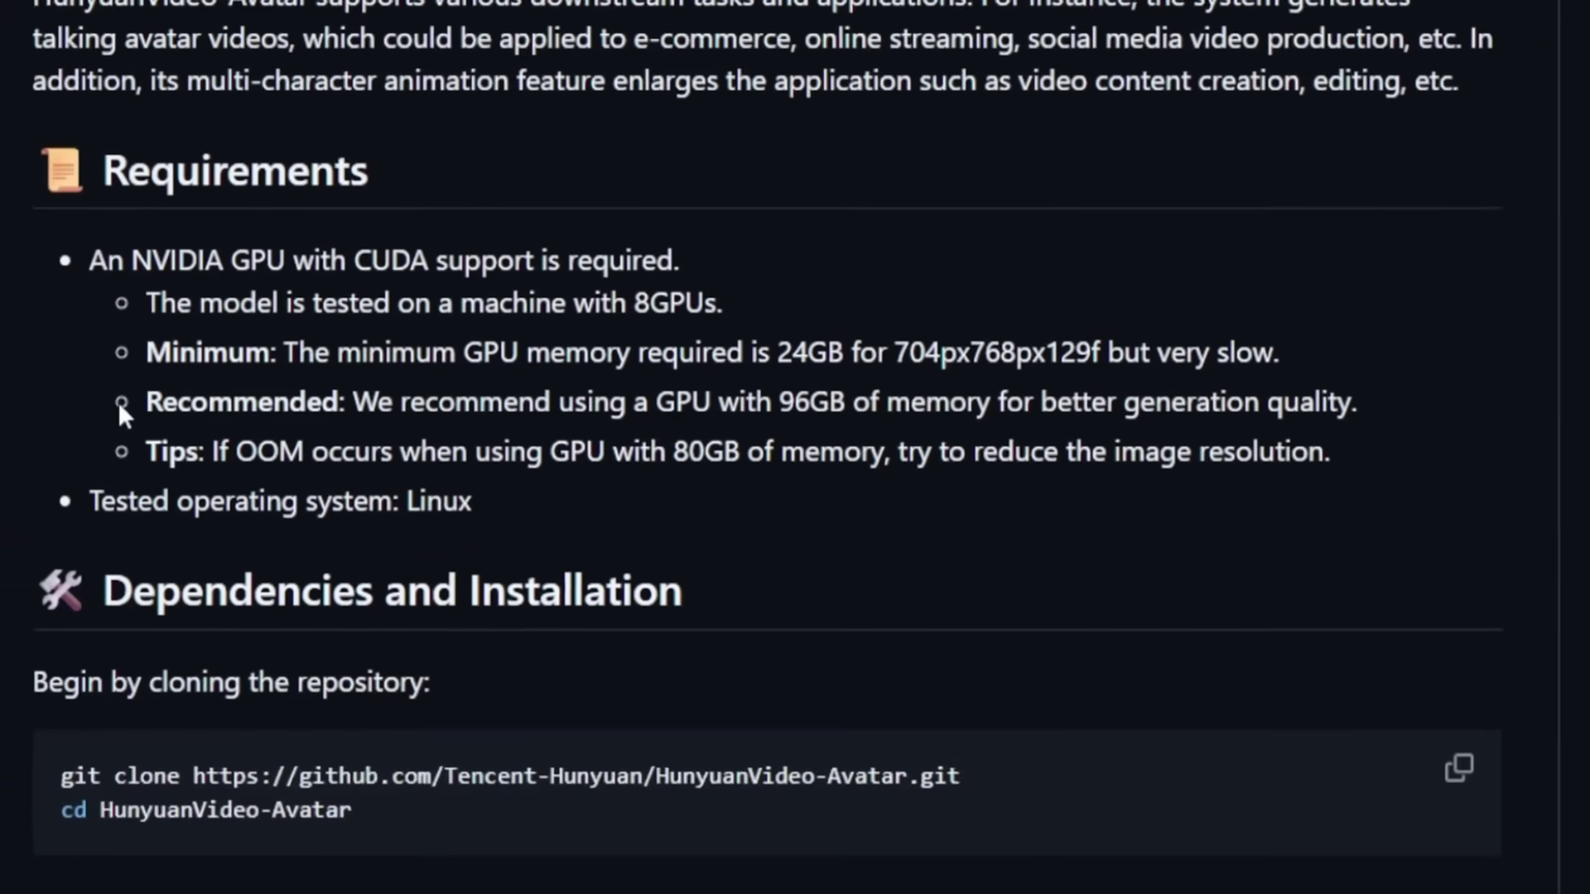
# Step: Highlight the requirements: 8-GPU test note, CUDA GPU, 24GB minimum memory, whole list
pyautogui.moveTo(199, 303); pyautogui.dragTo(574, 296)
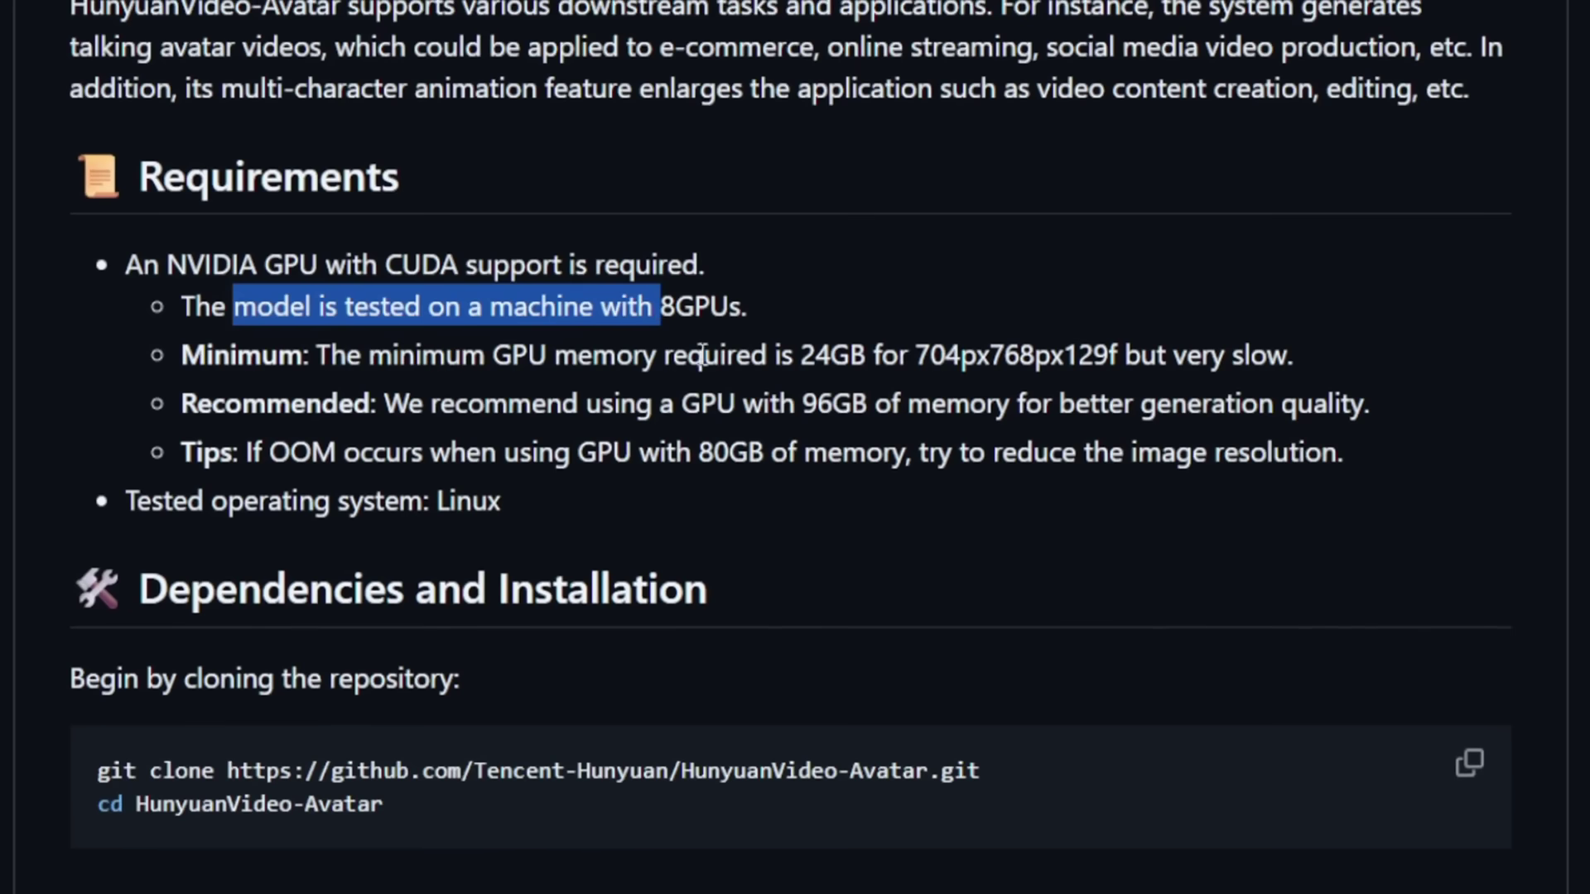
pyautogui.moveTo(793, 355); pyautogui.dragTo(1238, 365)
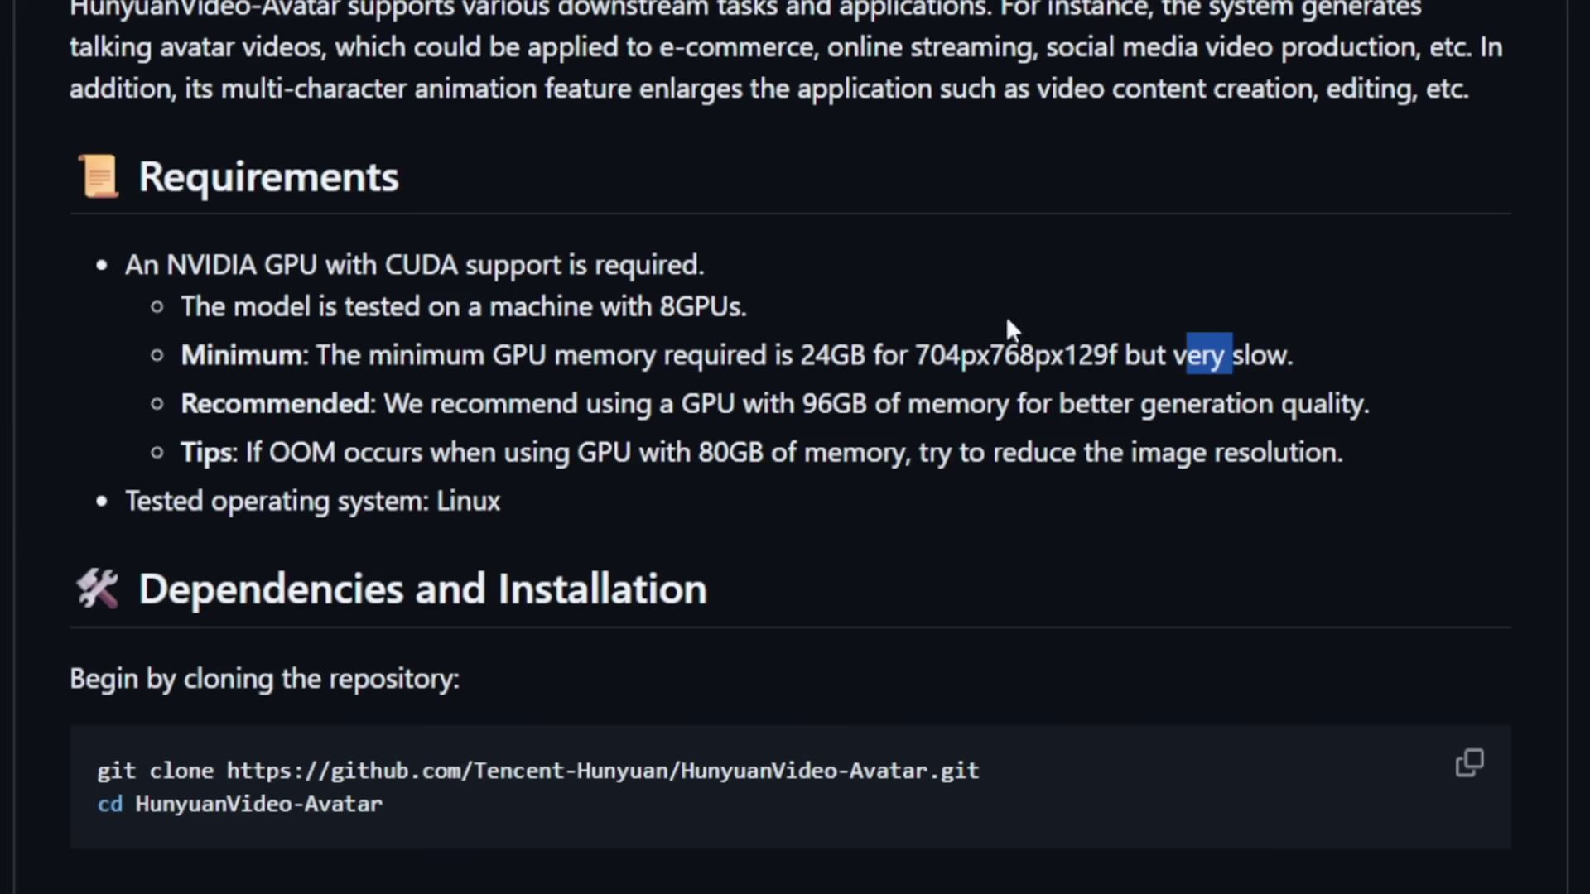
pyautogui.moveTo(468, 265); pyautogui.dragTo(390, 273)
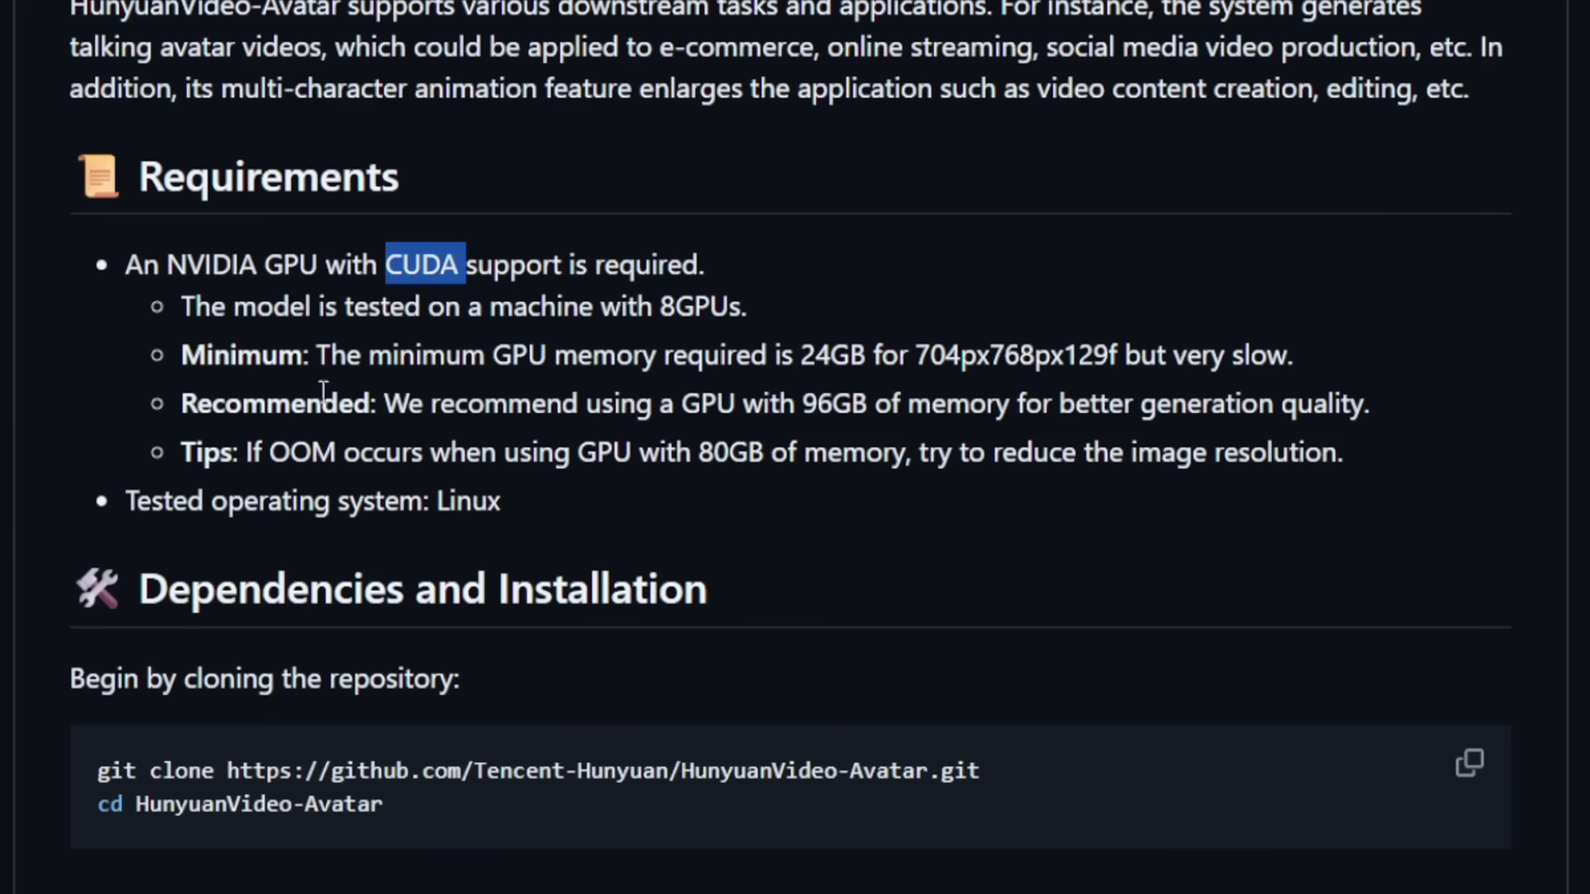
pyautogui.moveTo(126, 265); pyautogui.dragTo(1321, 515)
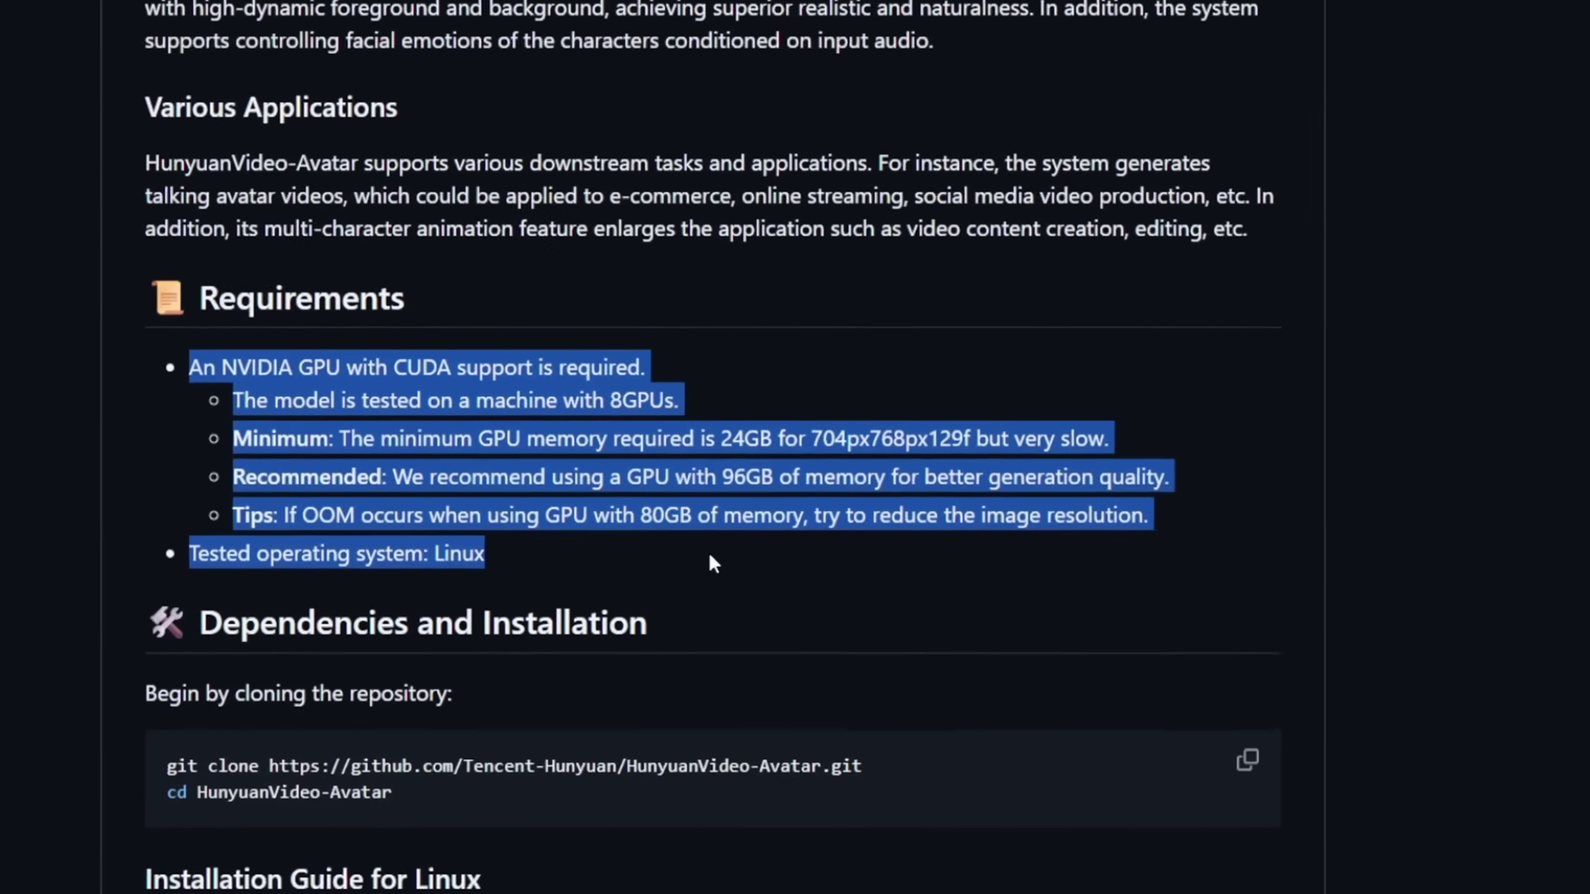
# Step: Pause the overview video and open the Tencent Hunyuan online demo via 'Try It Now'
pyautogui.click(670, 612)
pyautogui.scroll(15, 1508, 500)
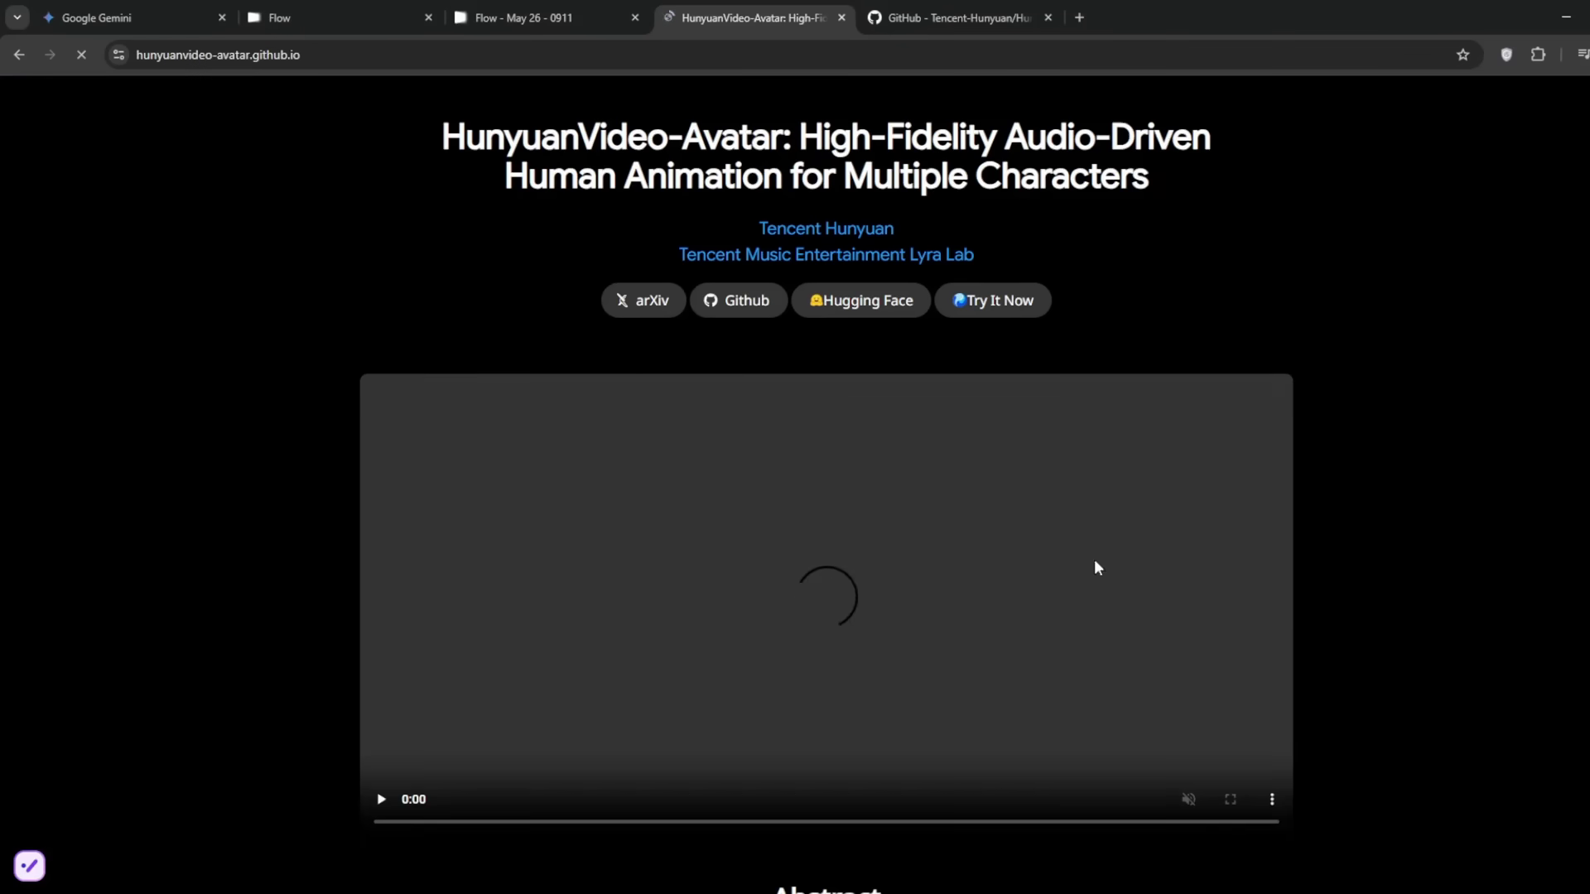
pyautogui.scroll(-1, 1175, 871)
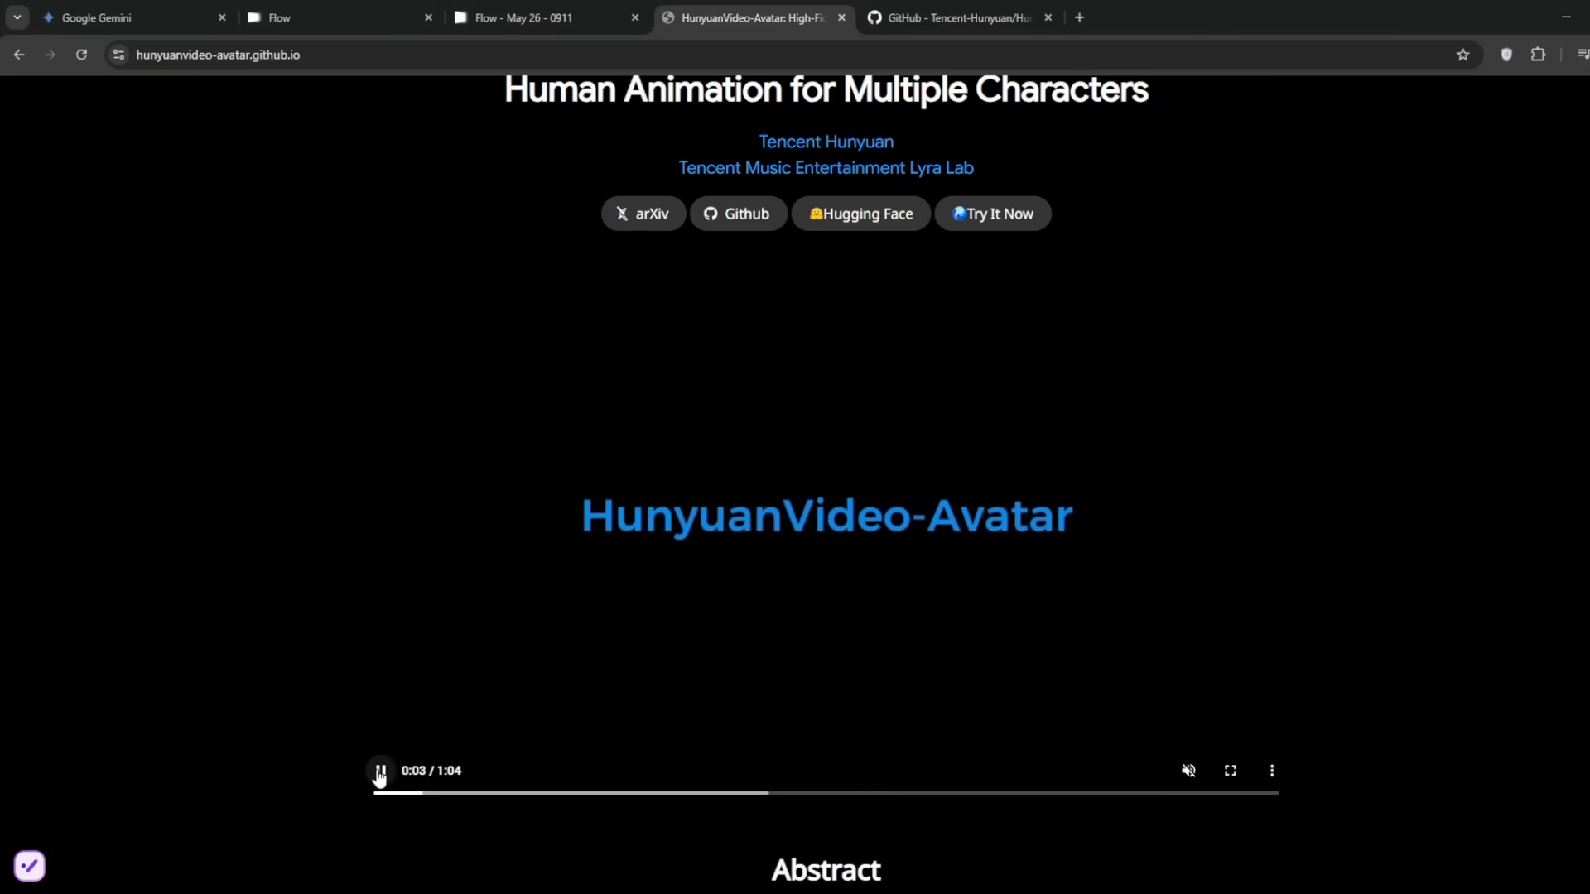
pyautogui.click(381, 771)
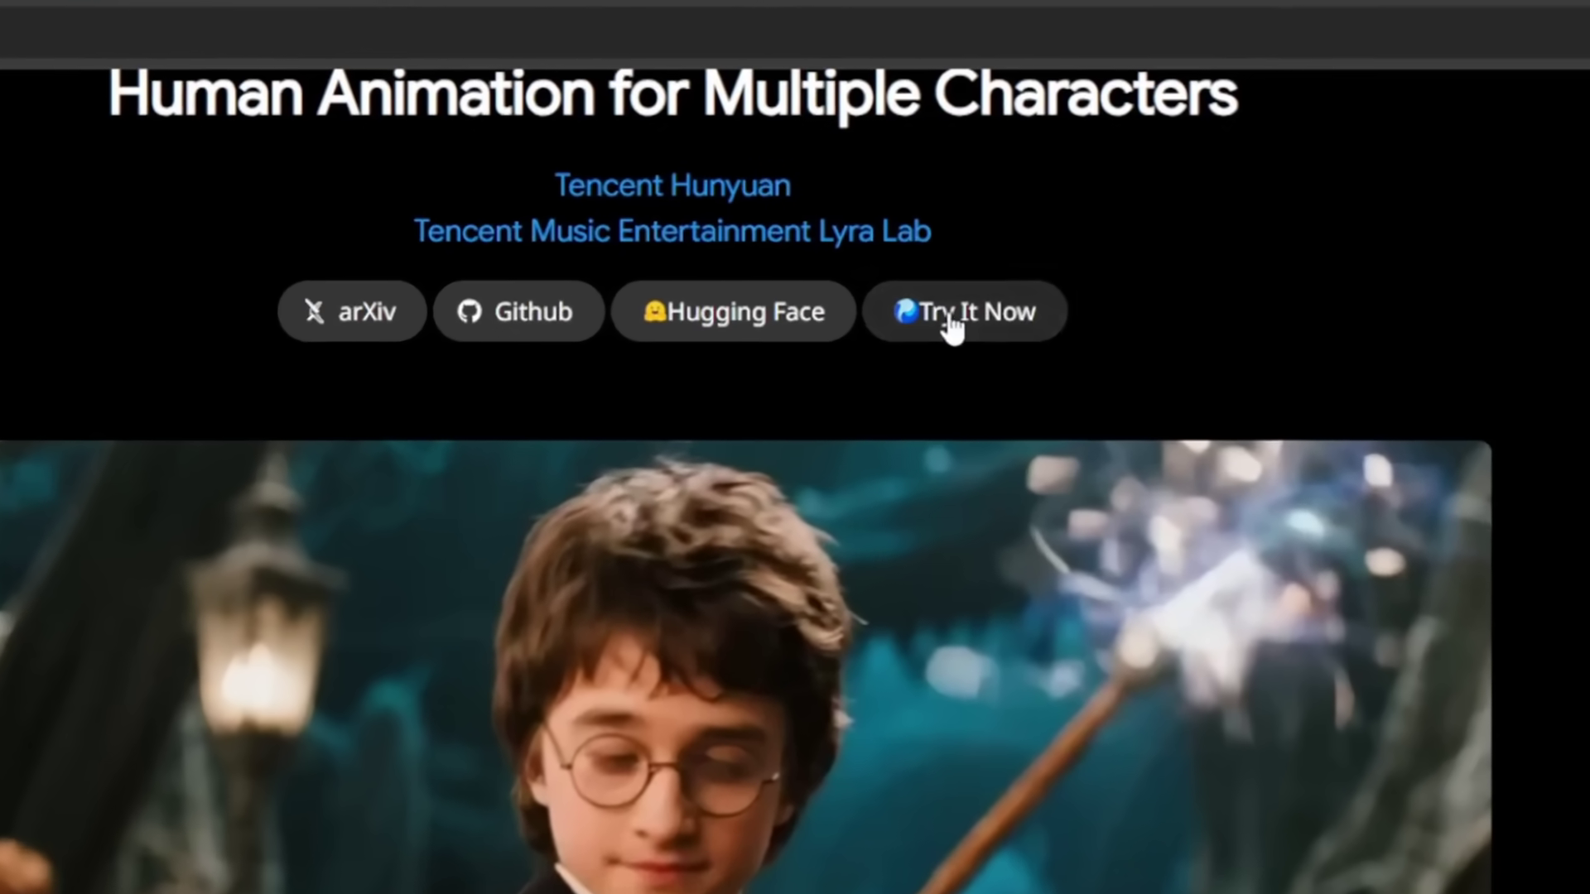
pyautogui.click(952, 327)
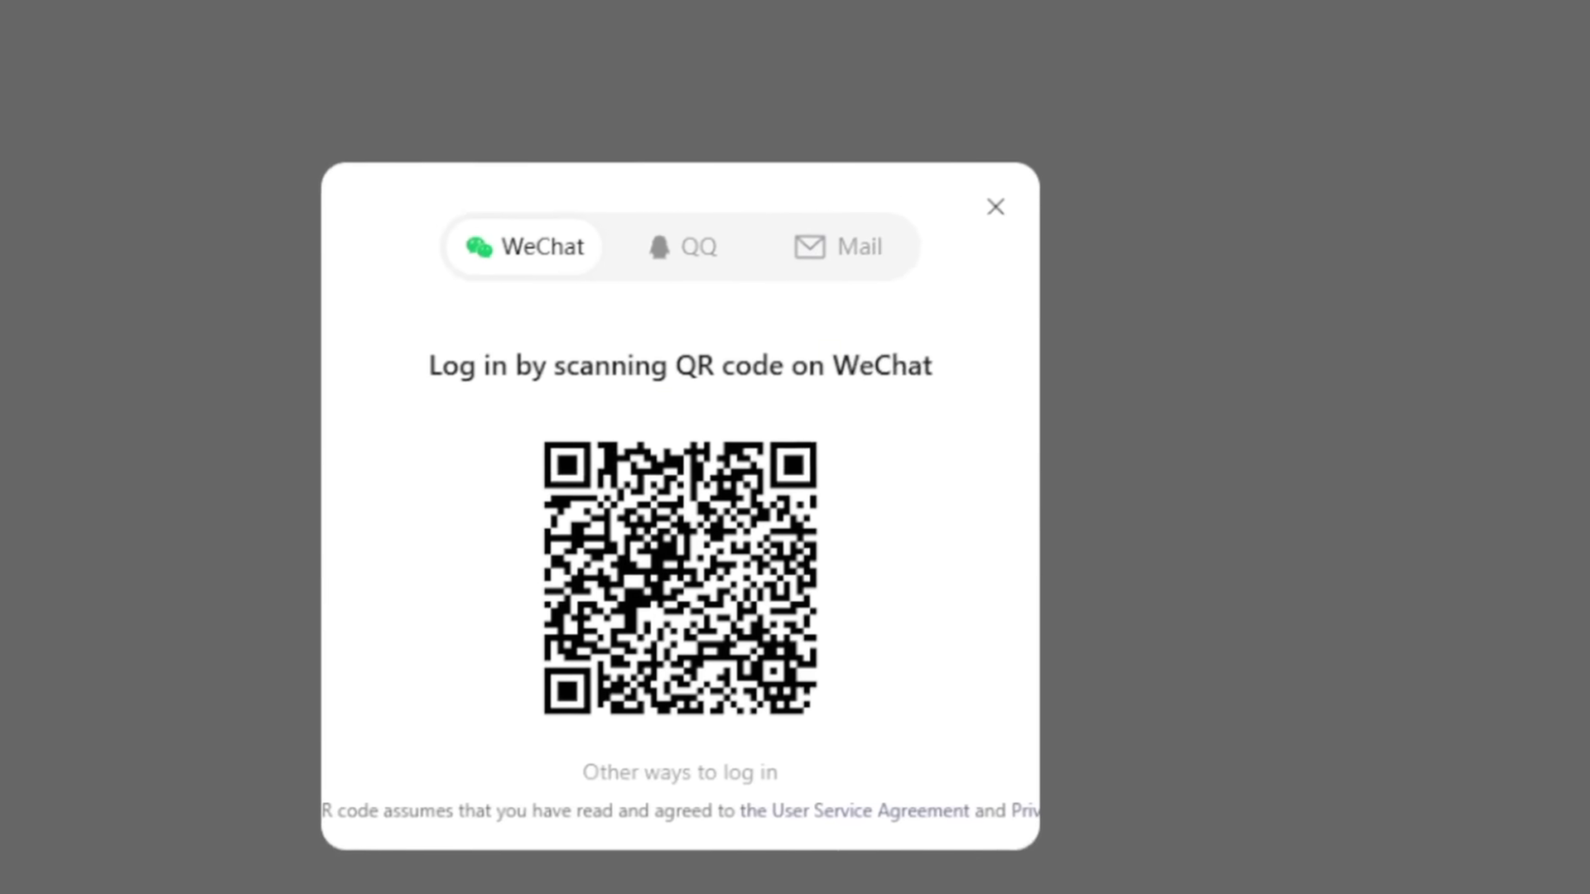
# Step: Switch the login to email, browse Creator Community, then return to the Hunyuan front page
pyautogui.click(826, 260)
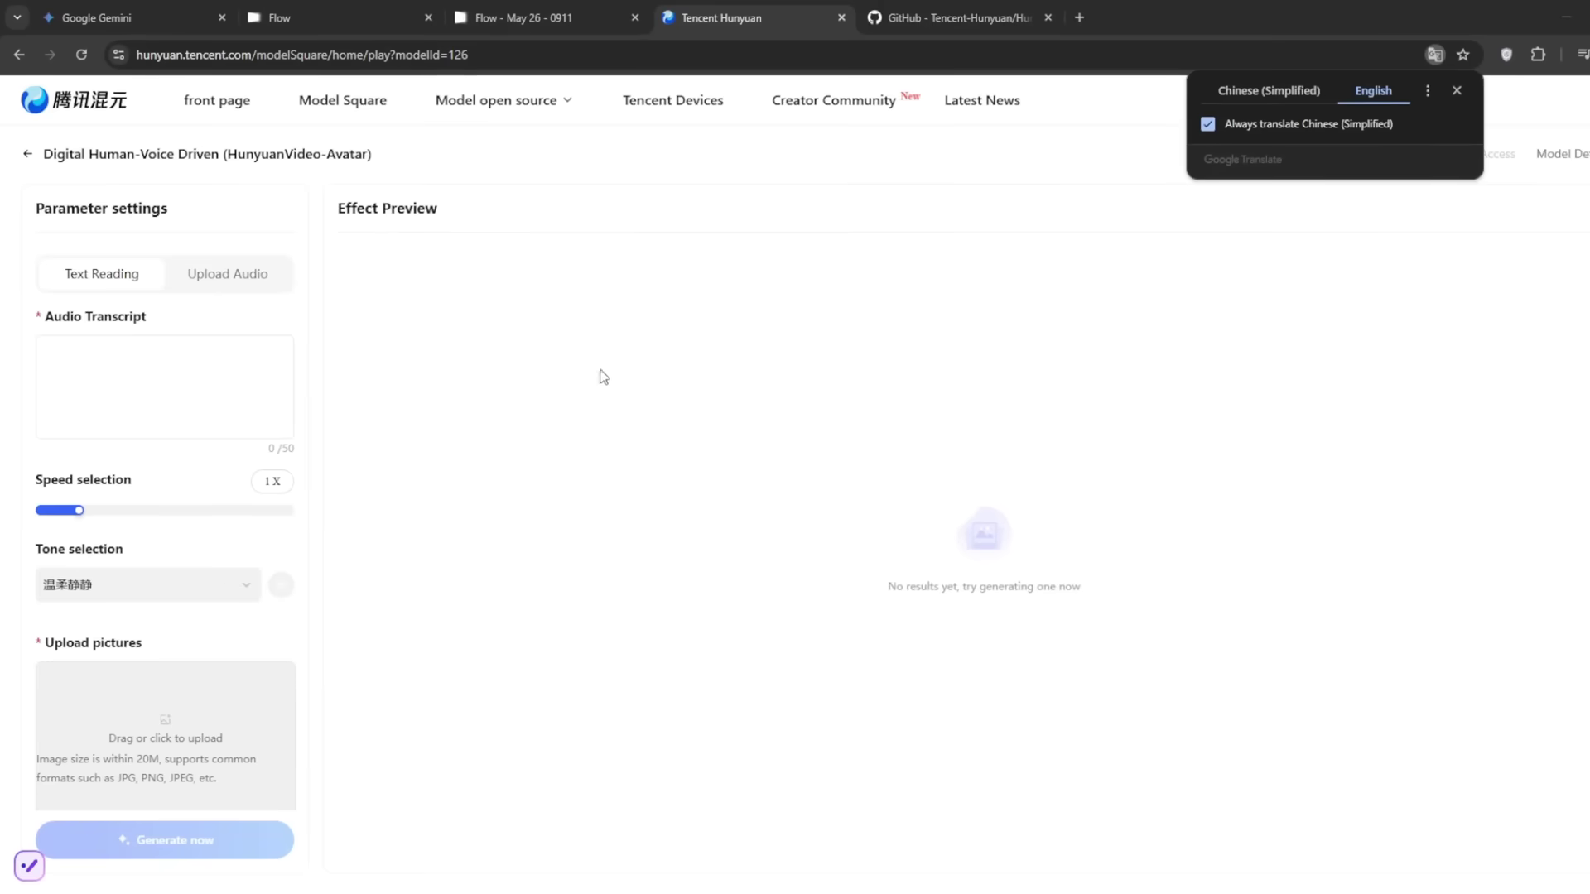
pyautogui.click(832, 101)
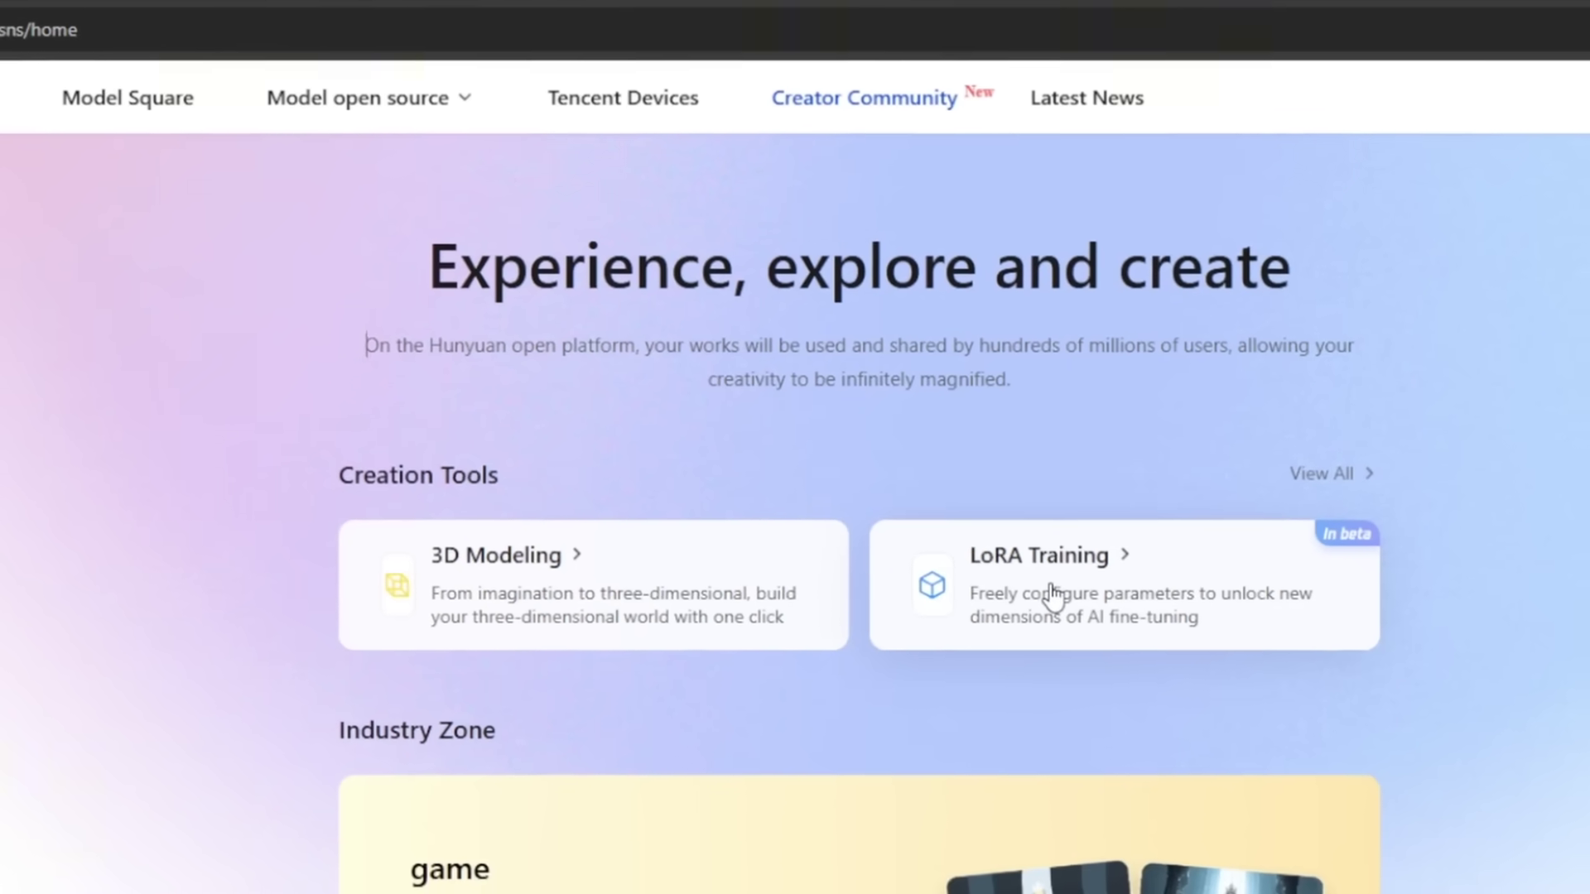
pyautogui.scroll(-10, 1052, 592)
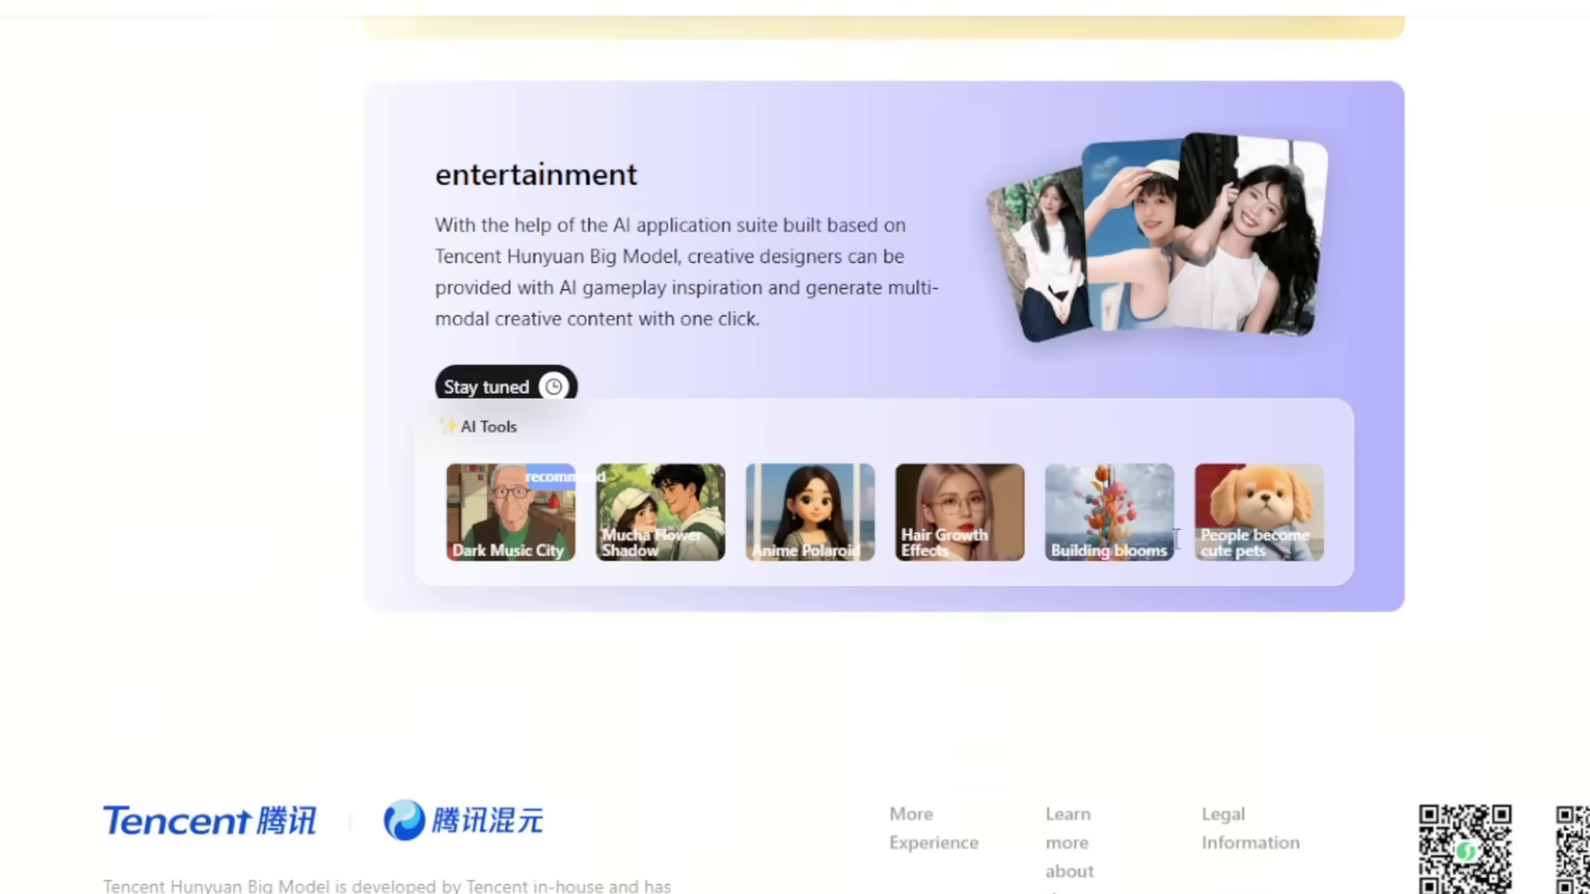
pyautogui.scroll(10, 815, 428)
pyautogui.click(38, 25)
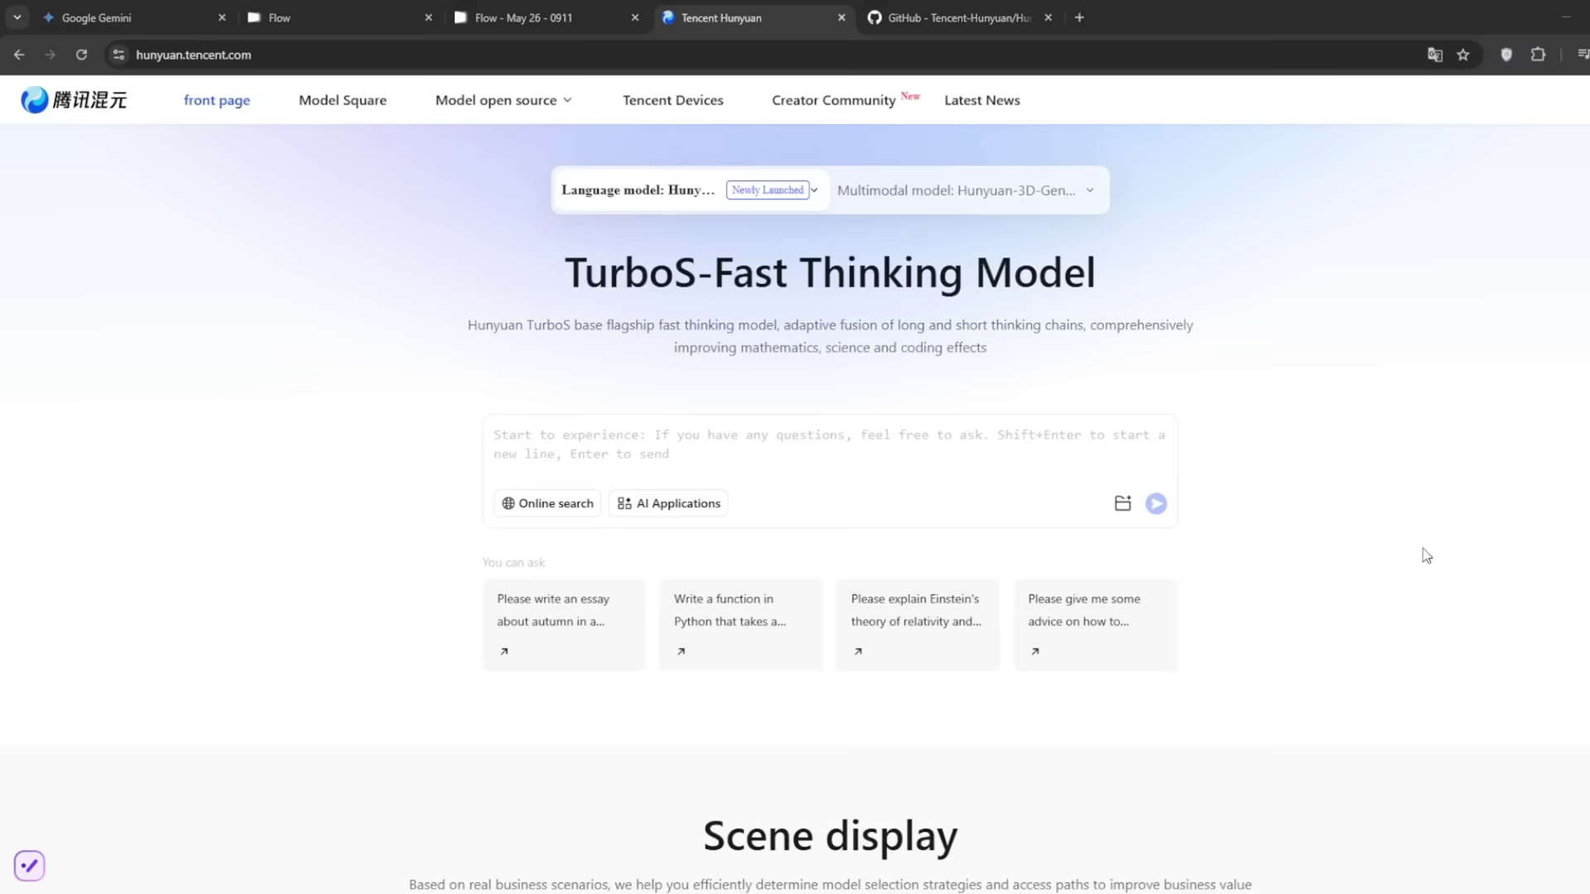
pyautogui.scroll(-2, 985, 401)
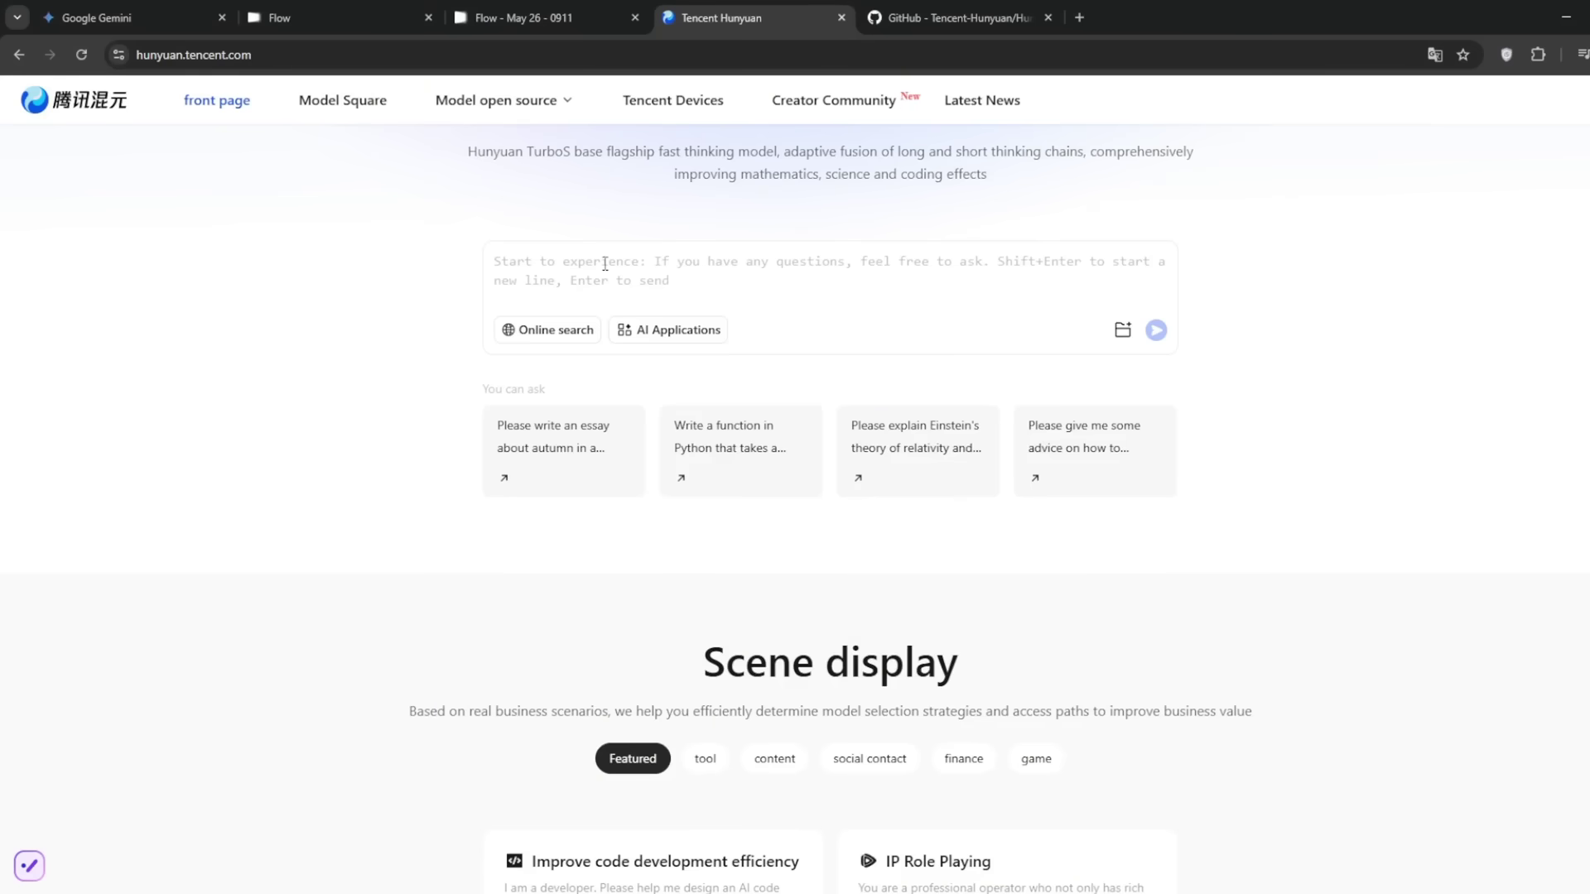
# Step: Open the HunyuanVideo-Avatar try-out page and enter the transcript 'This is brain project'
pyautogui.moveTo(551, 106)
pyautogui.click(539, 164)
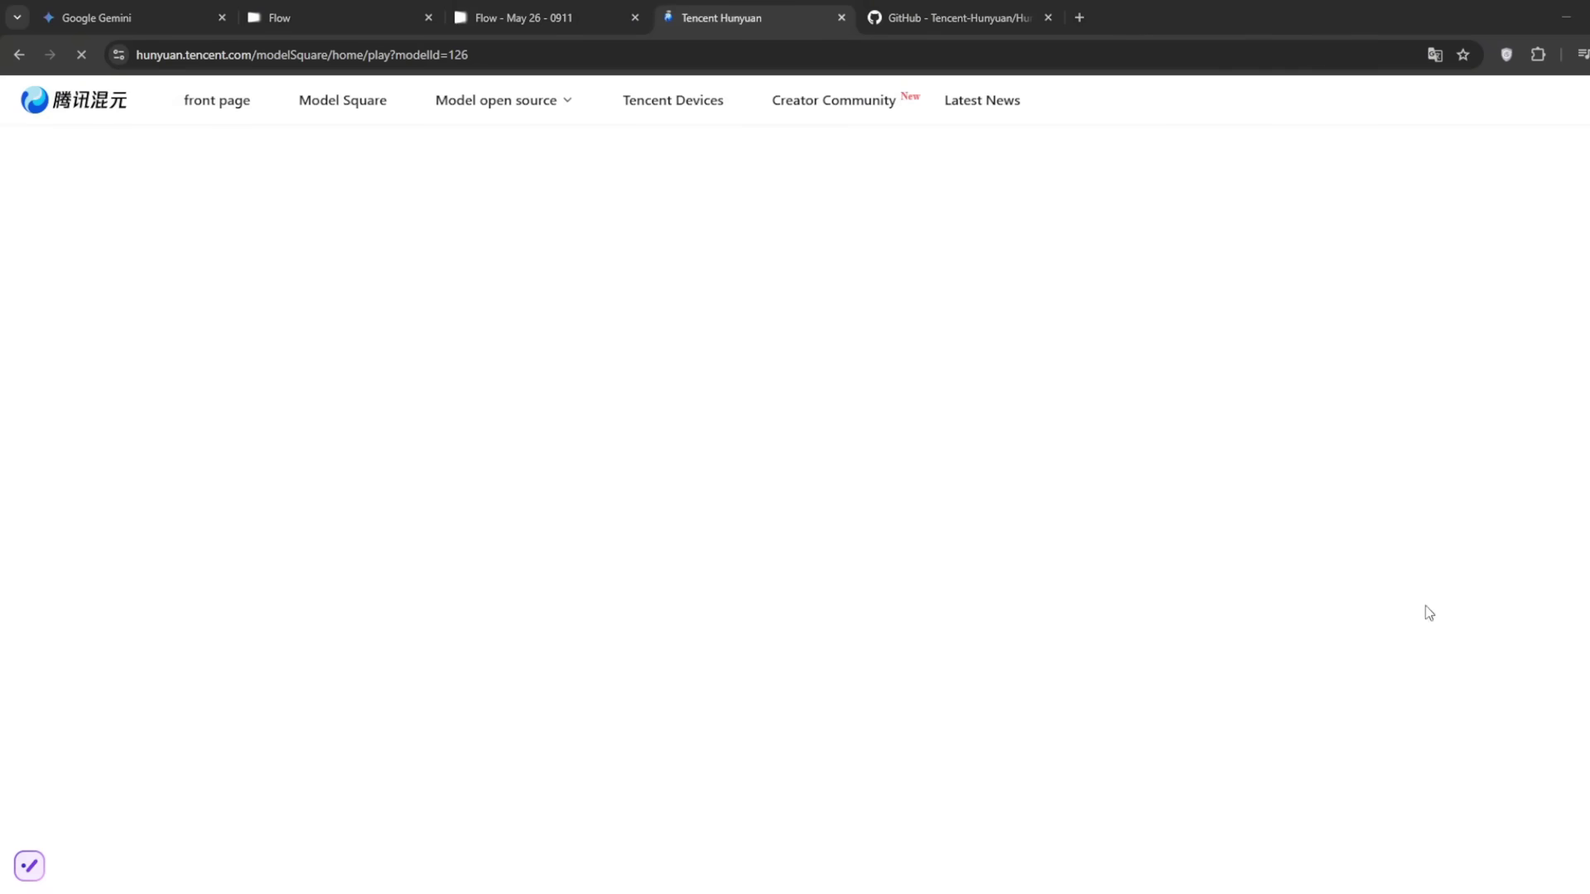
pyautogui.click(103, 361)
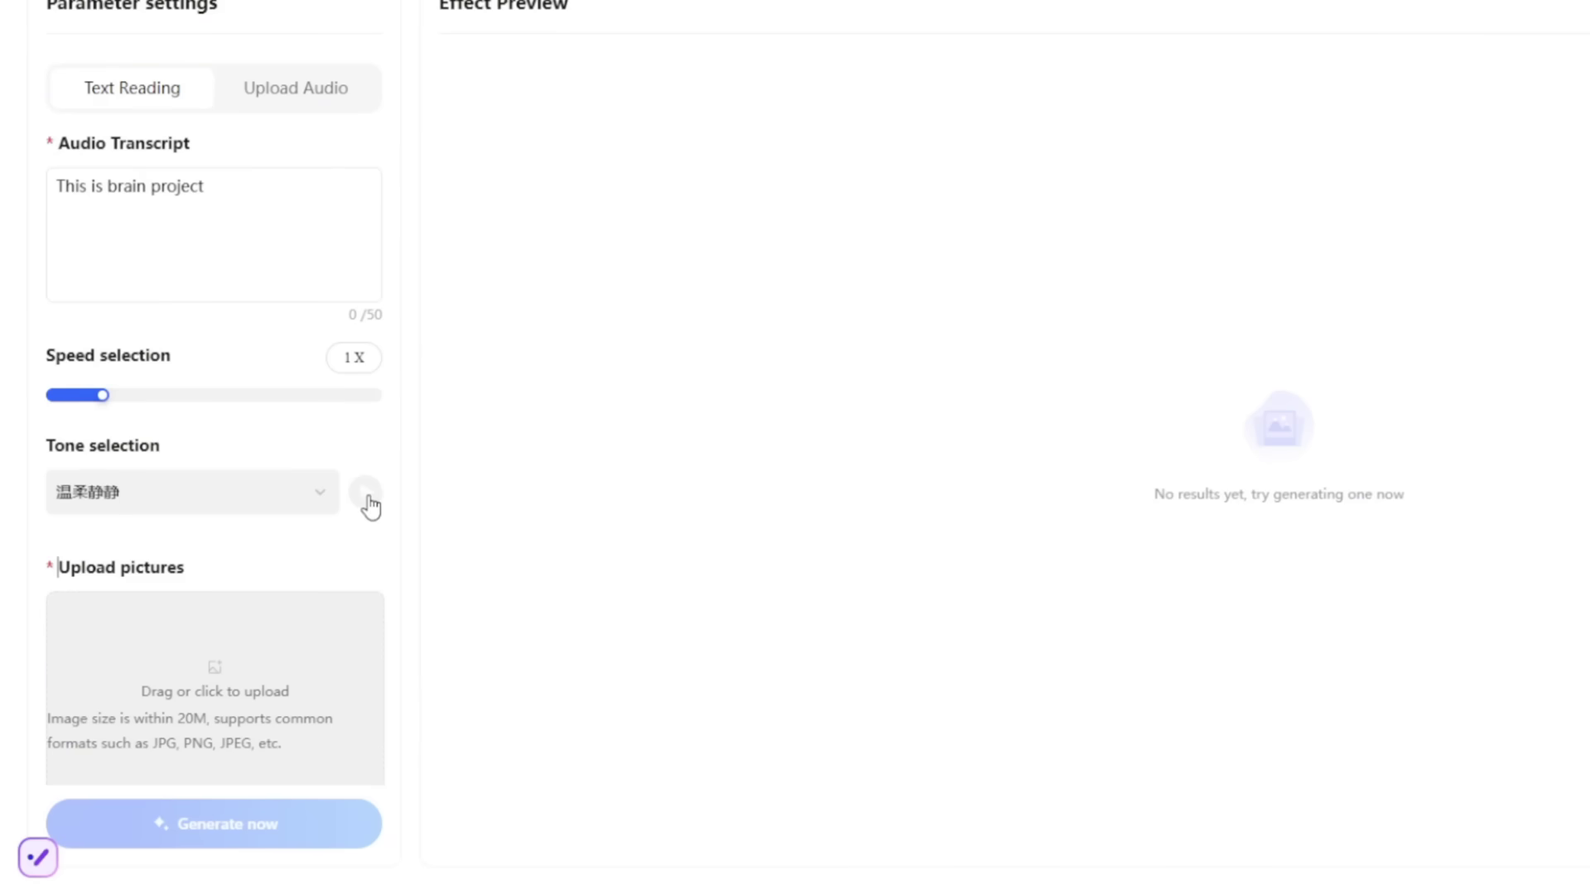
# Step: Choose the Sunshine Boy voice tone and play its sample
pyautogui.click(221, 496)
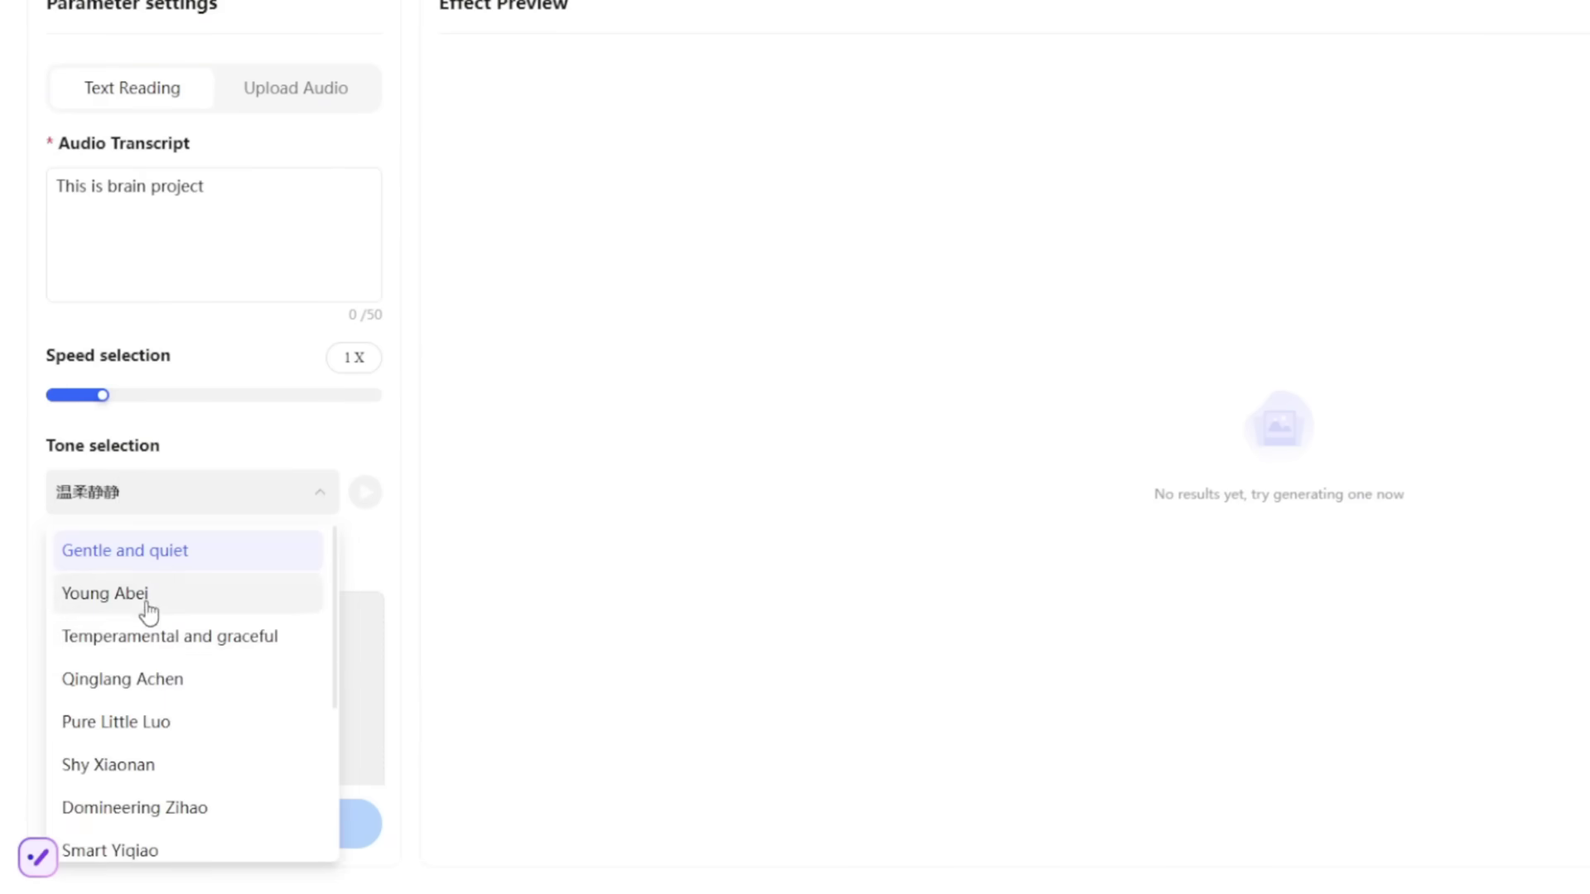
pyautogui.scroll(-2, 136, 687)
pyautogui.scroll(-1, 137, 687)
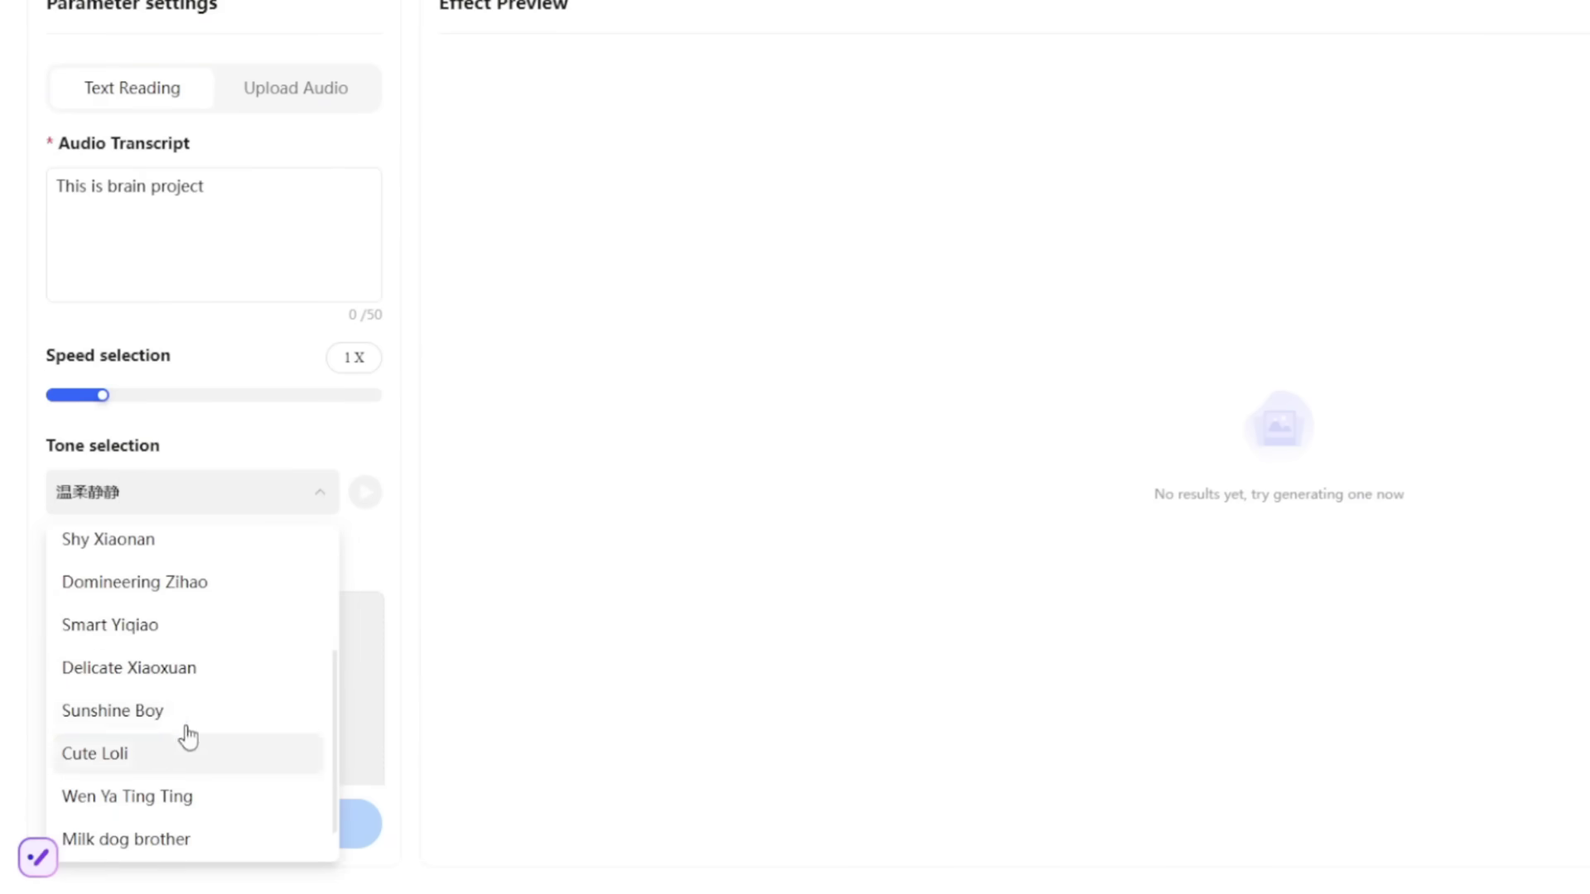
pyautogui.scroll(3, 128, 836)
pyautogui.click(135, 820)
pyautogui.click(369, 495)
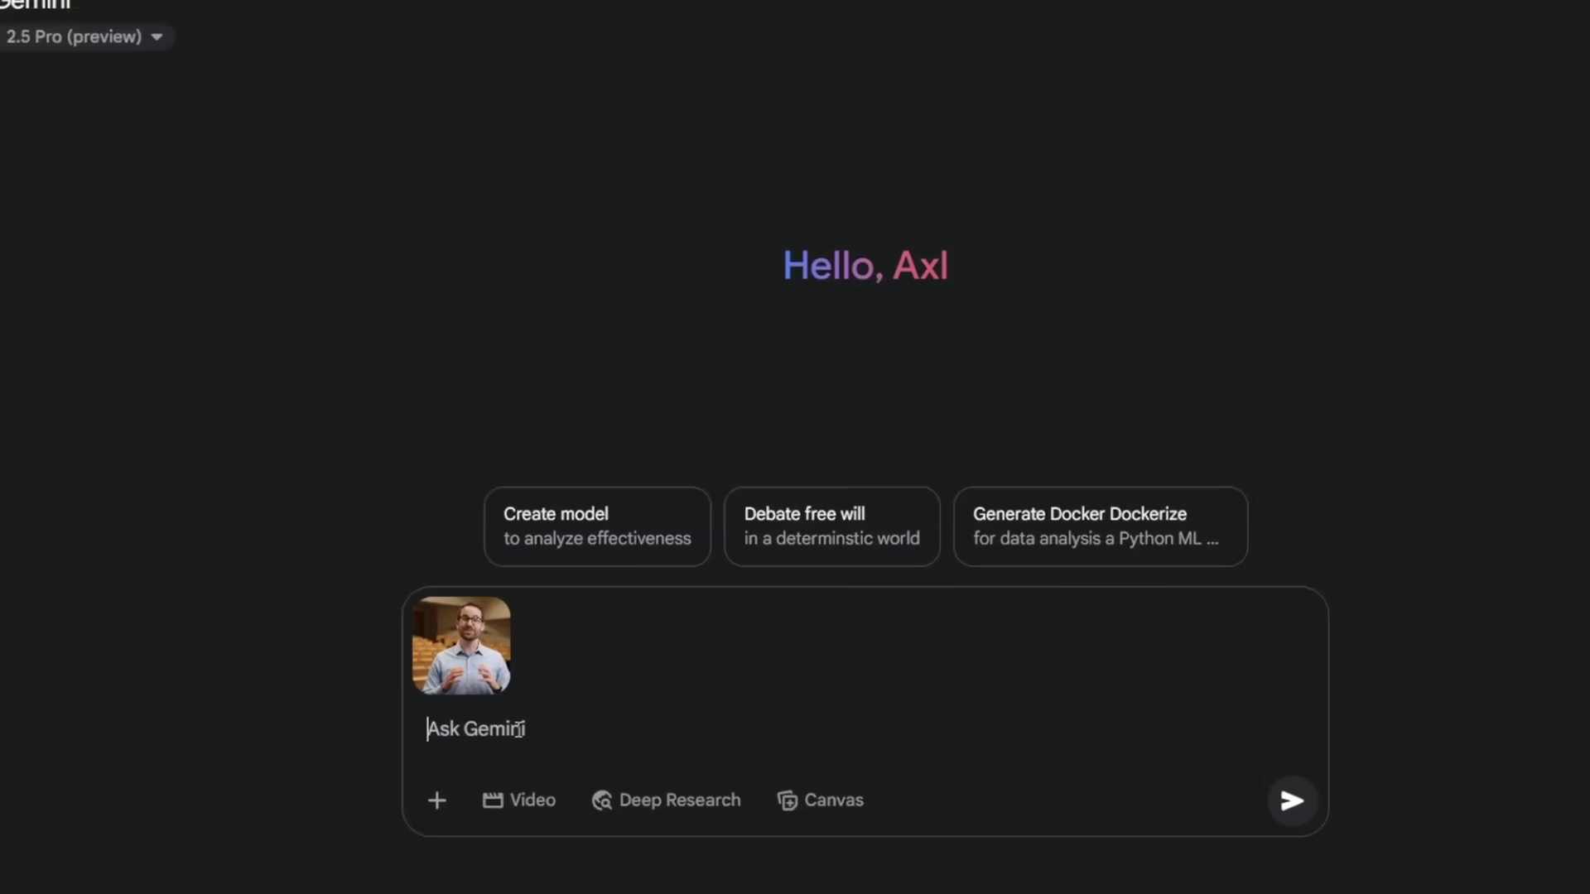
# Step: Ask Gemini for a 350-character prompt to generate an image similar to the attached one
pyautogui.write('write a prompt ')
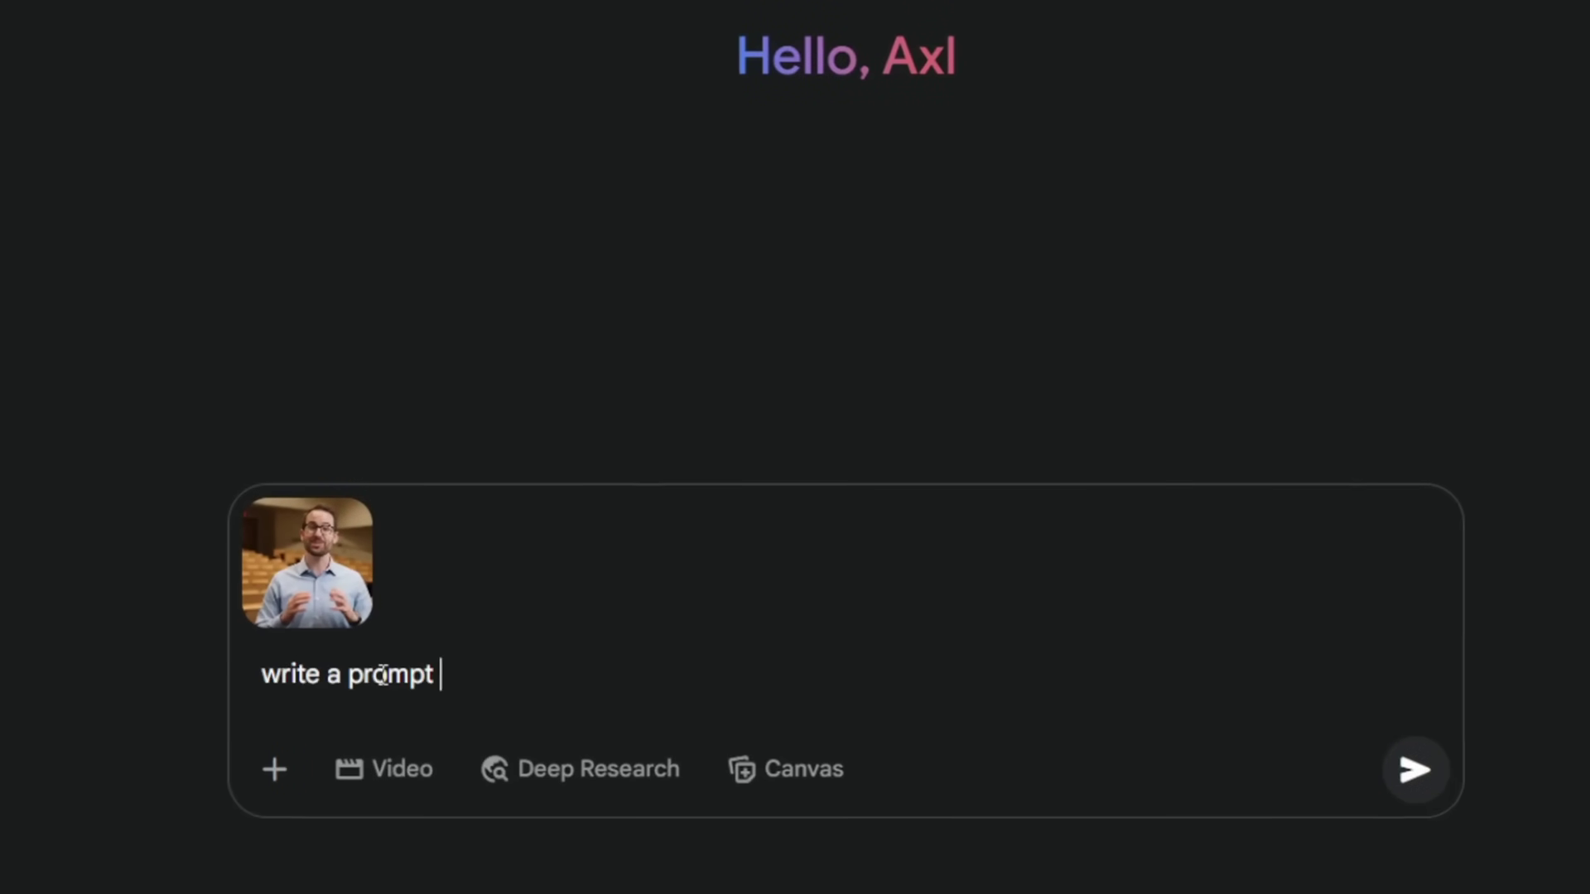
pyautogui.write('to generate a similar image to this')
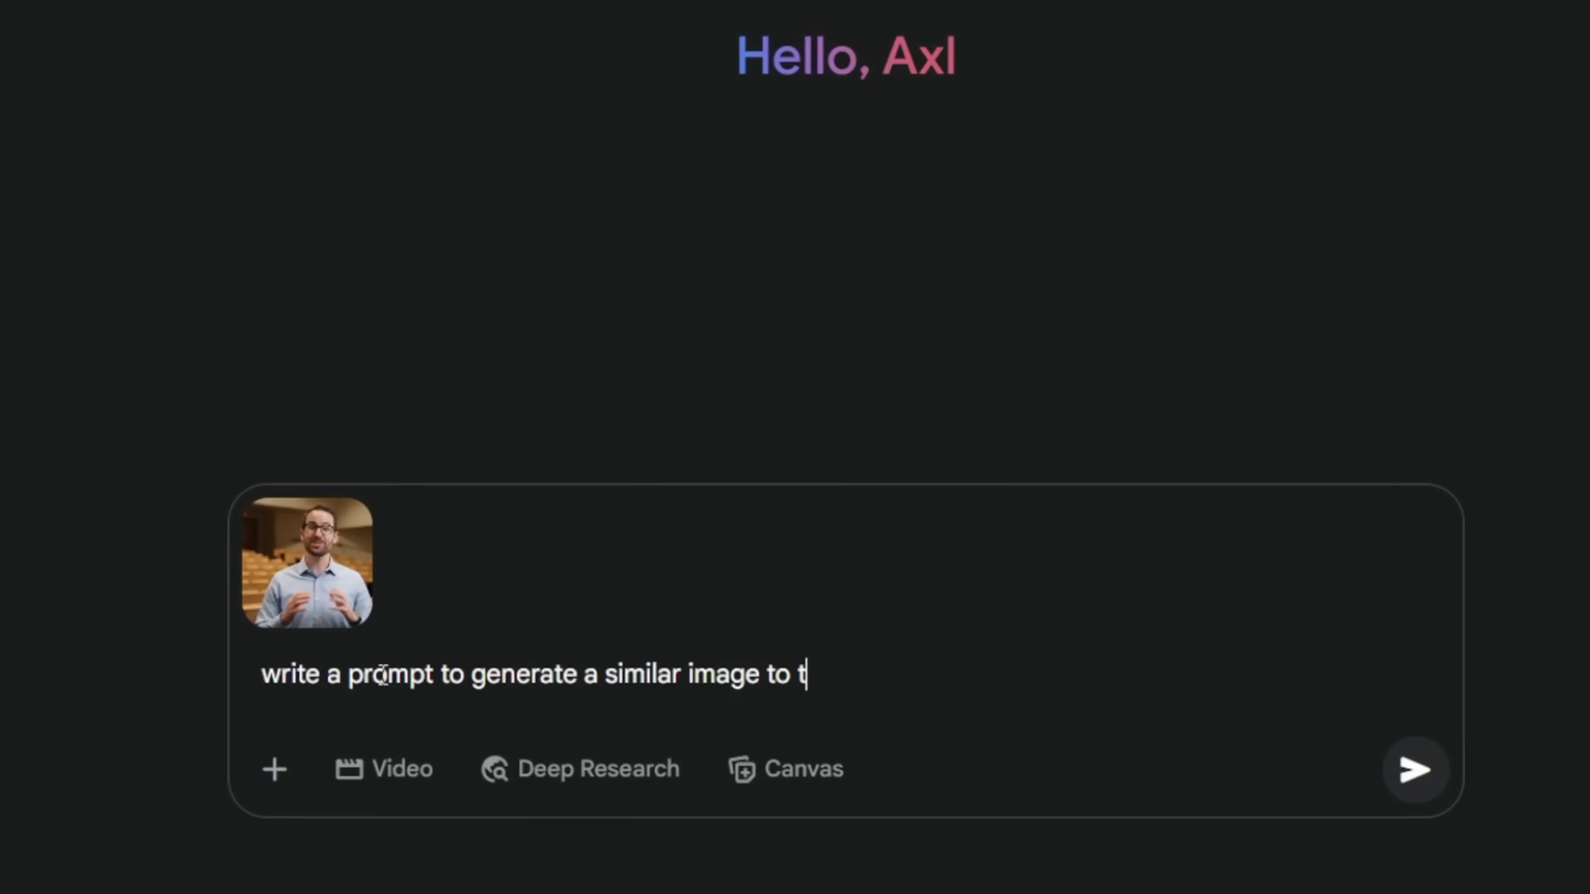
pyautogui.hotkey('shift', 'Return')
pyautogui.write('350 chars')
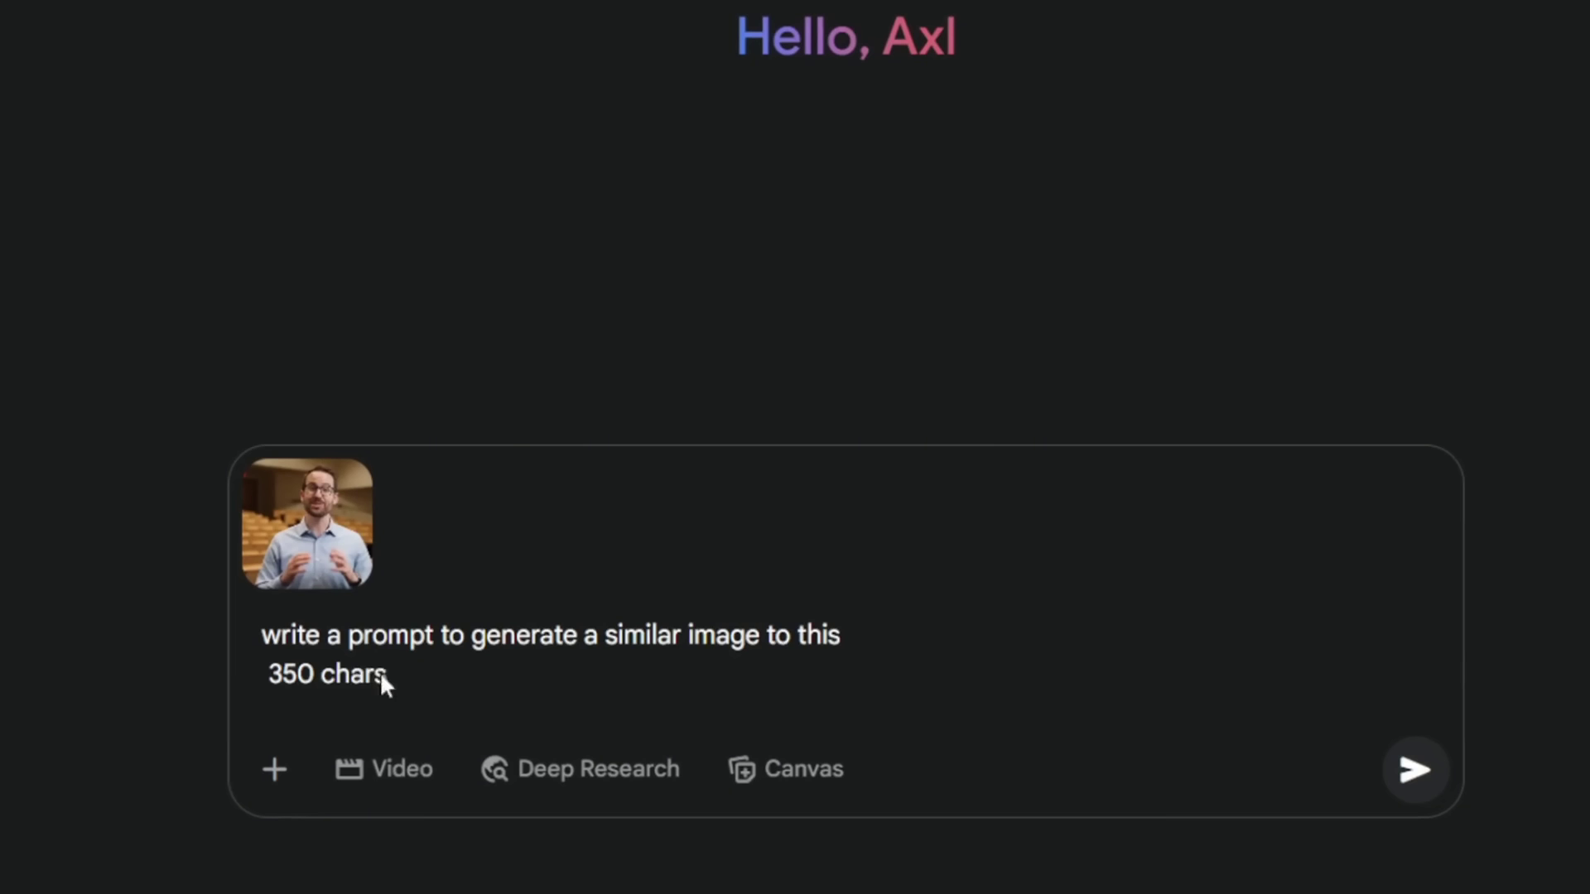
pyautogui.press('Return')
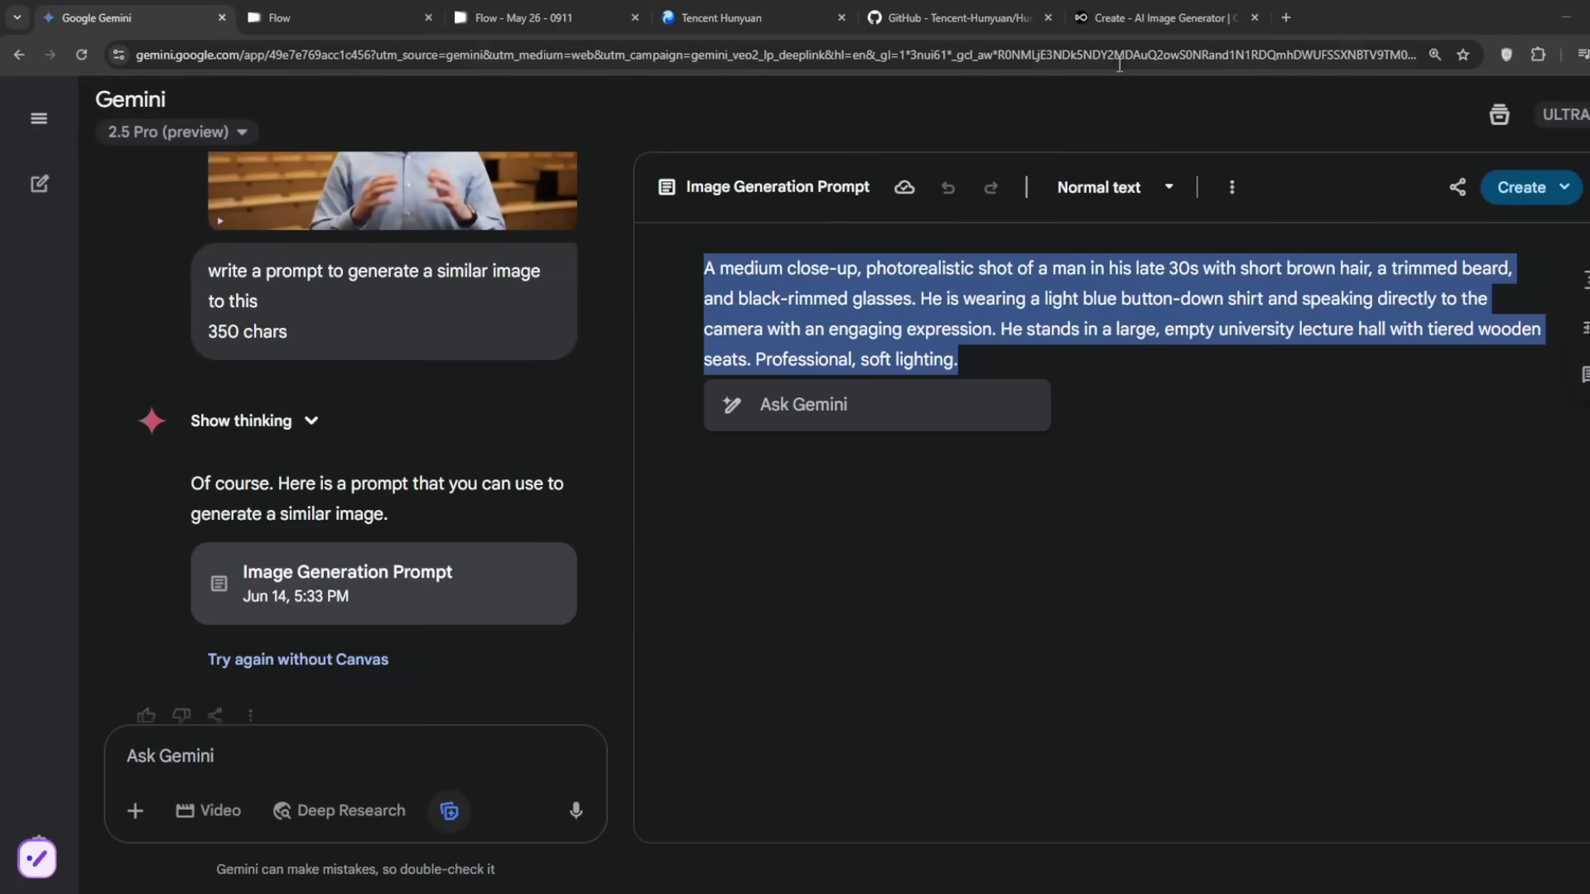
# Step: Paste the Gemini-written prompt into OpenArt's Prompt field
pyautogui.click(1112, 16)
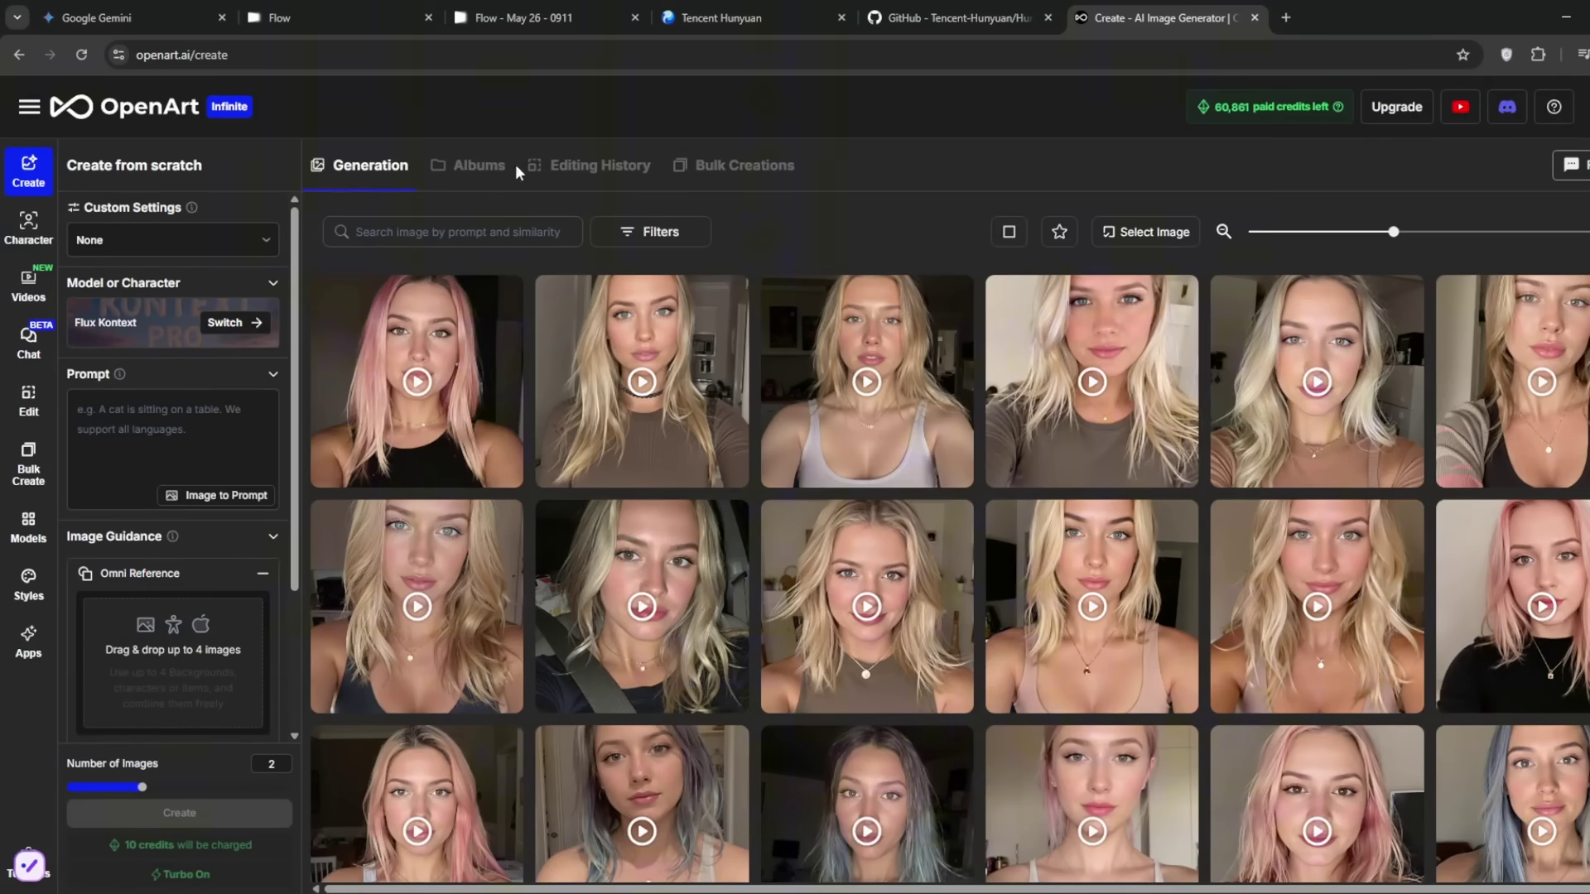
pyautogui.moveTo(613, 382)
pyautogui.click(120, 412)
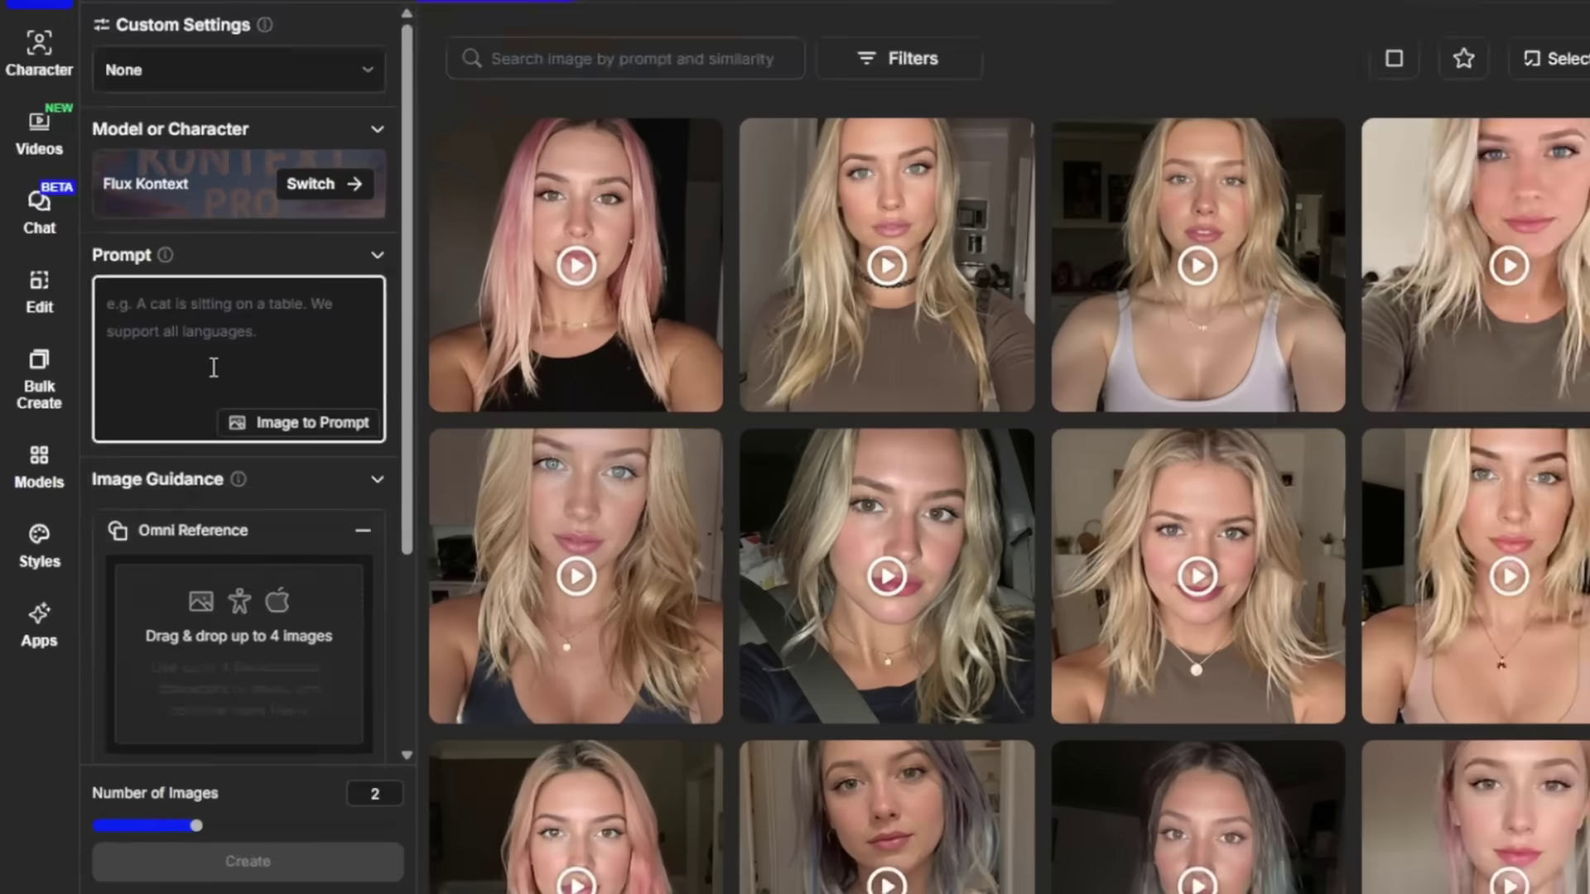
pyautogui.write('A medium close-up, photorealistic shot of a man in his late 30s with short brown hair, a trimmed beard, and black-rimmed glasses. He is wearing a light blue button-down shirt and speaking directly to the camera with an engaging expression. He stands in a large, empty university lecture hall with tiered wooden seats. Professional, soft lighting.')
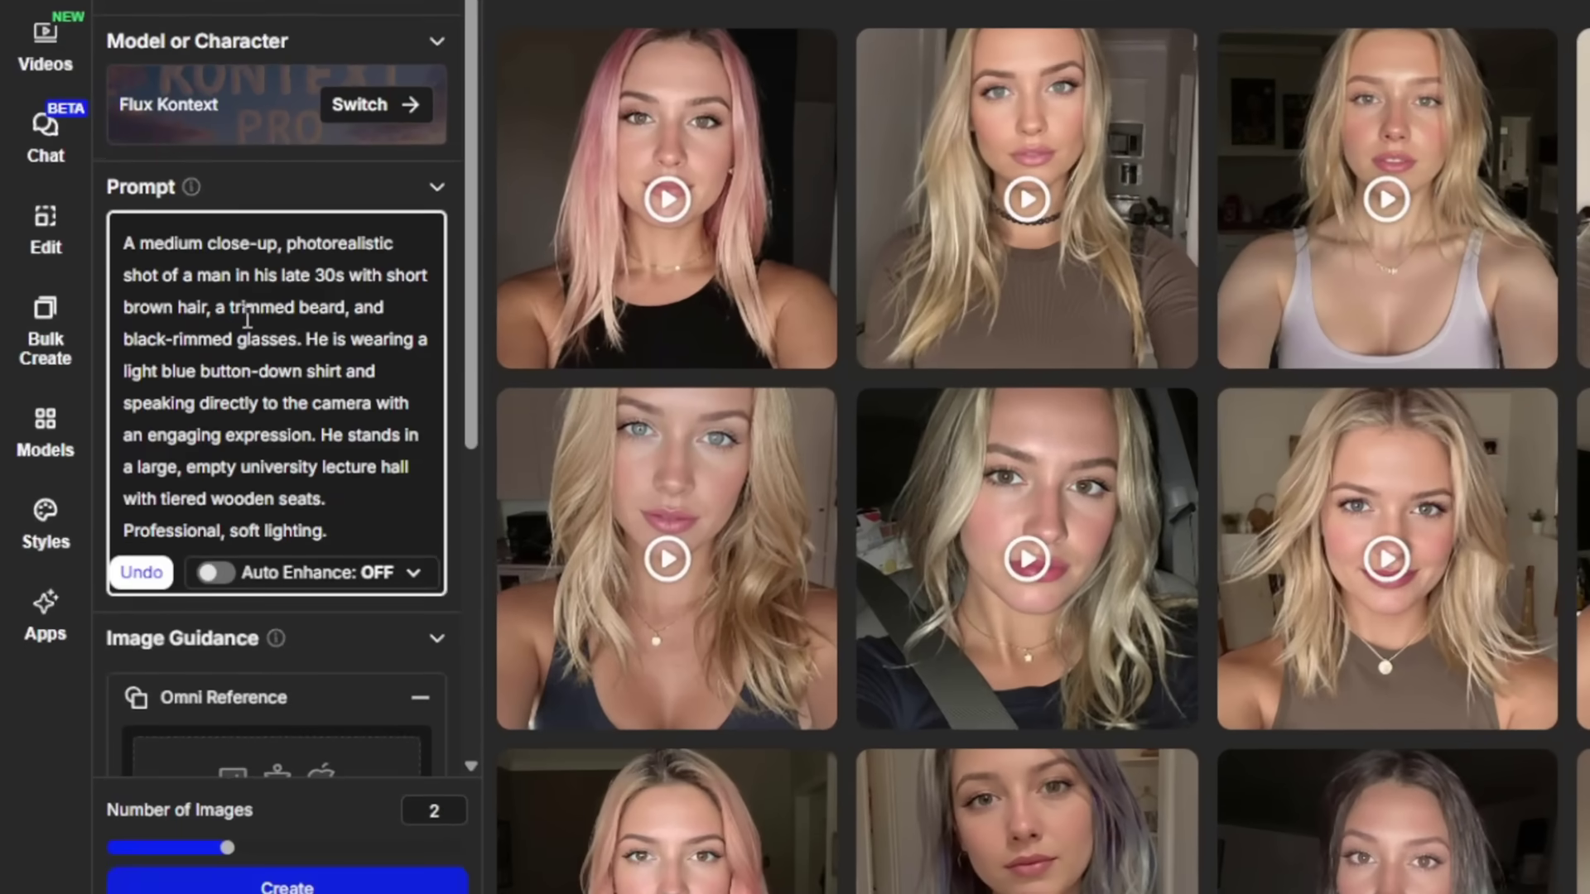
# Step: Generate a Mobile (9:16) image and download the result
pyautogui.scroll(-6, 247, 319)
pyautogui.click(336, 689)
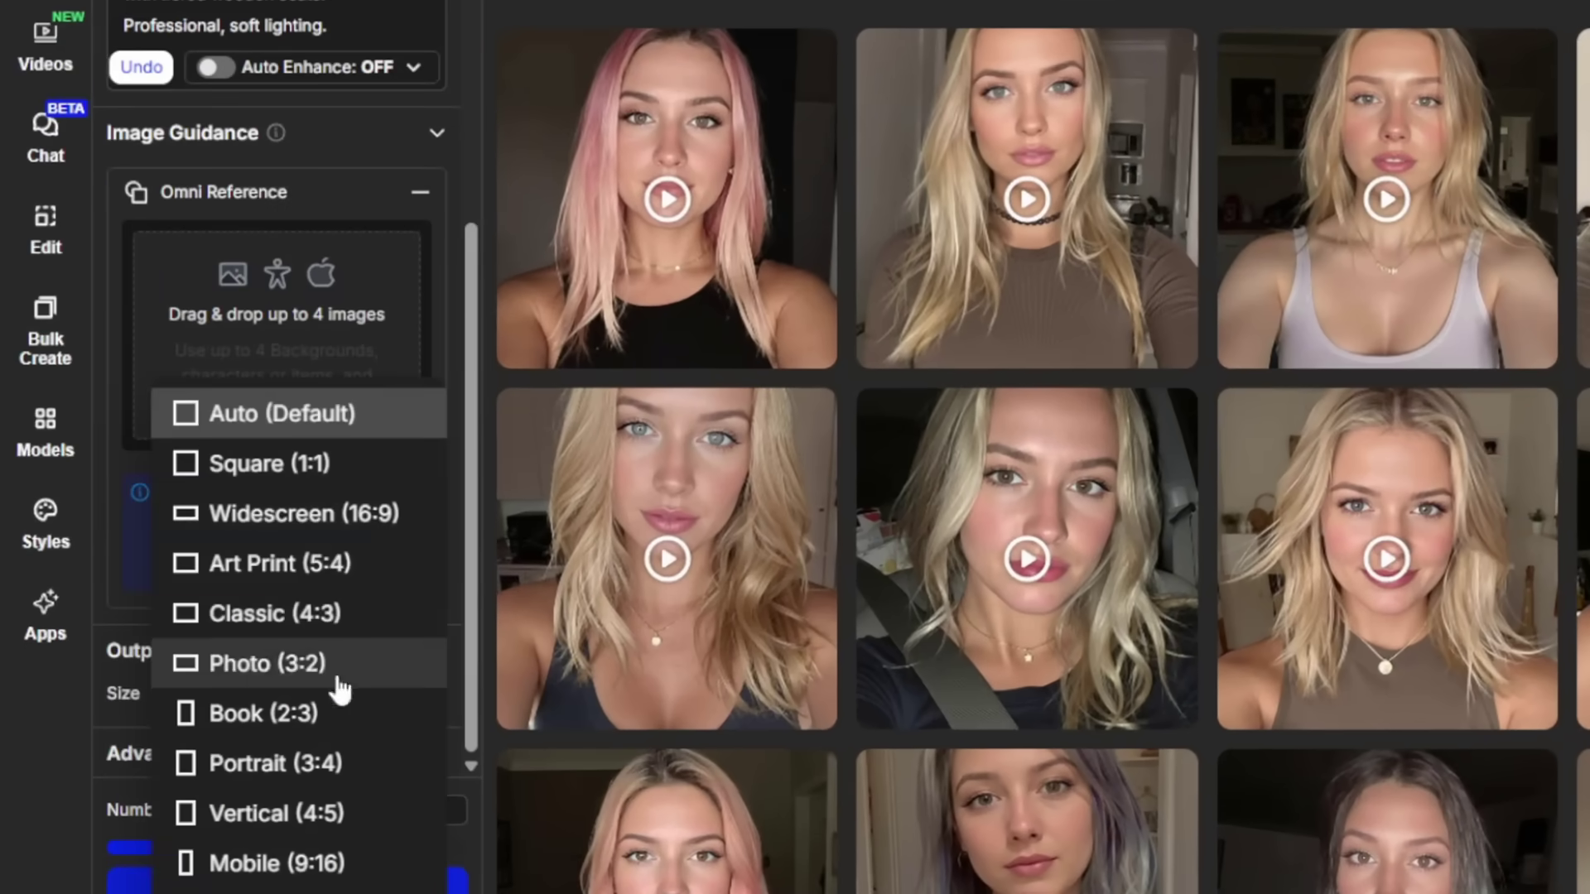
pyautogui.click(257, 763)
pyautogui.click(290, 884)
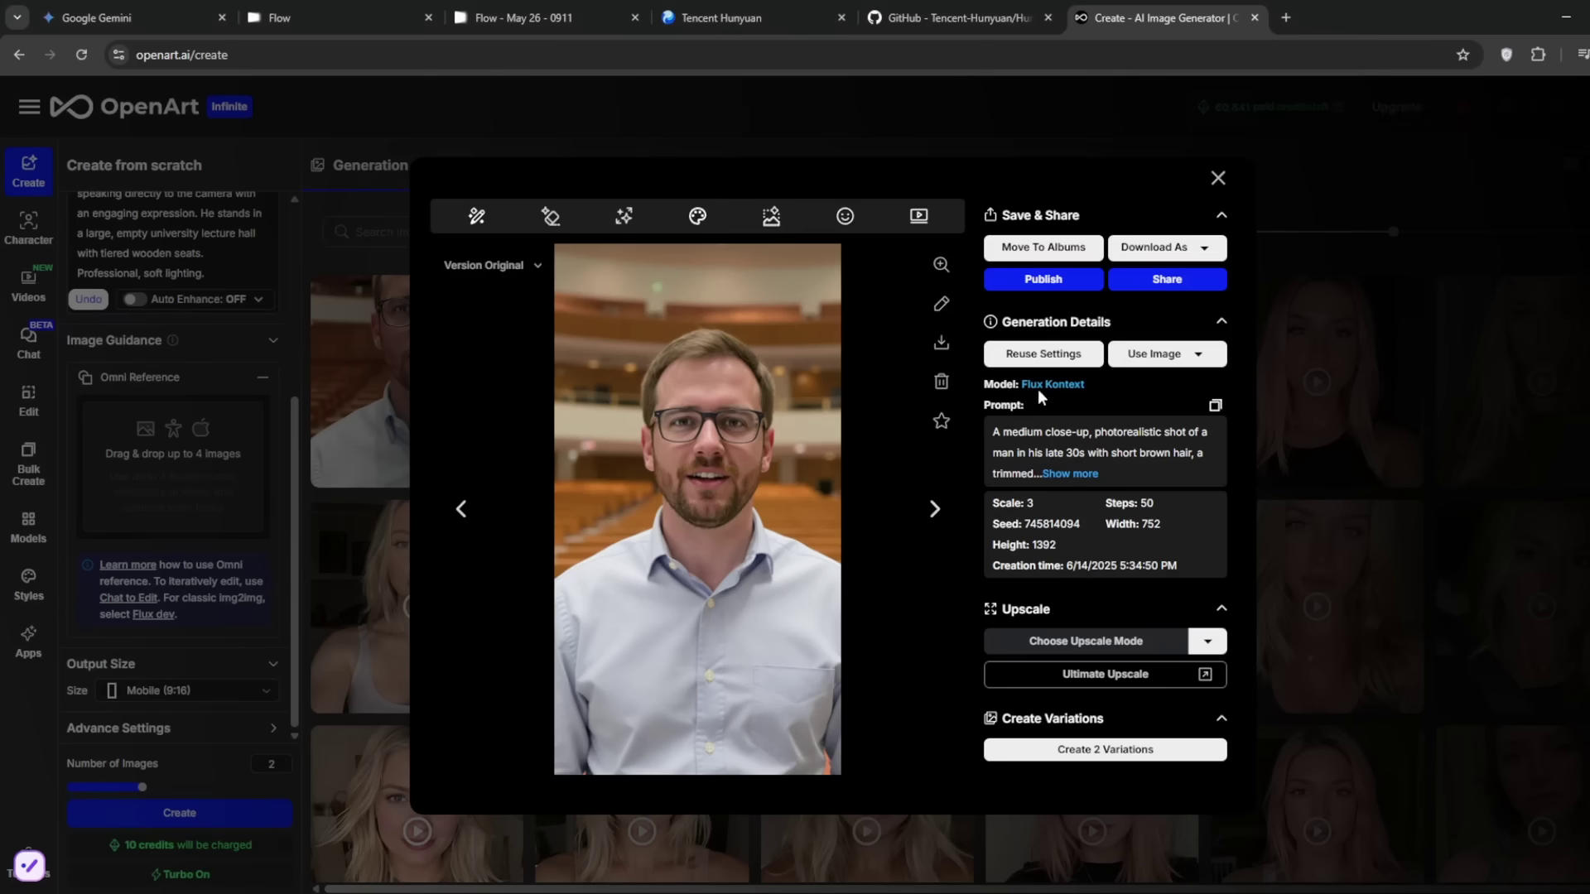
pyautogui.click(941, 342)
# Step: Upload the downloaded man's image from Chrome's downloads as the Hunyuan avatar picture
pyautogui.click(720, 17)
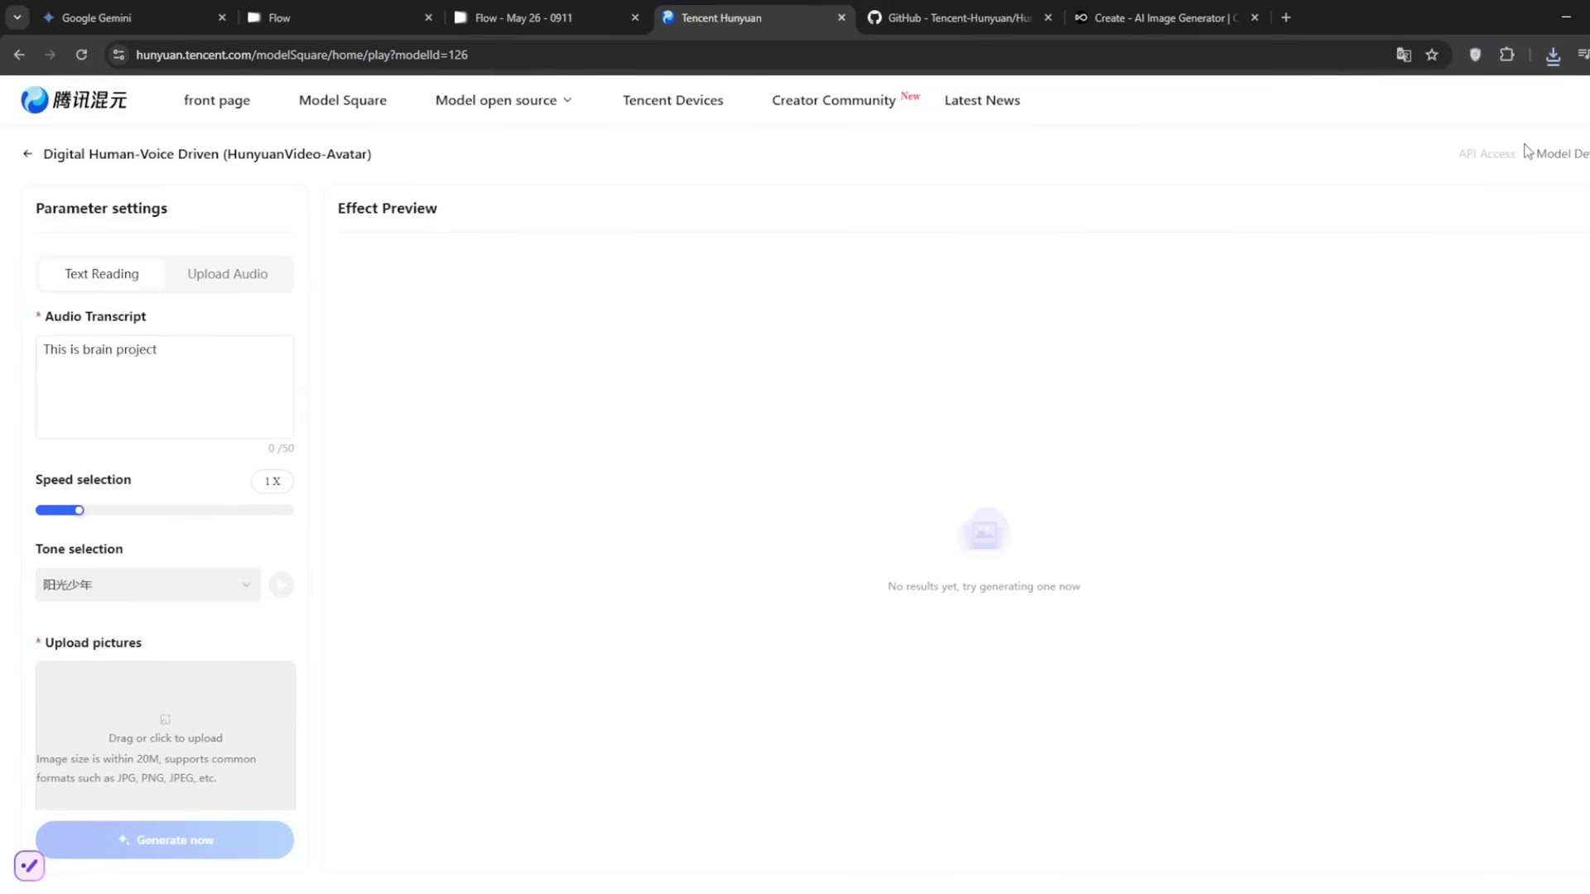
pyautogui.click(1552, 55)
pyautogui.moveTo(1424, 145); pyautogui.dragTo(139, 720)
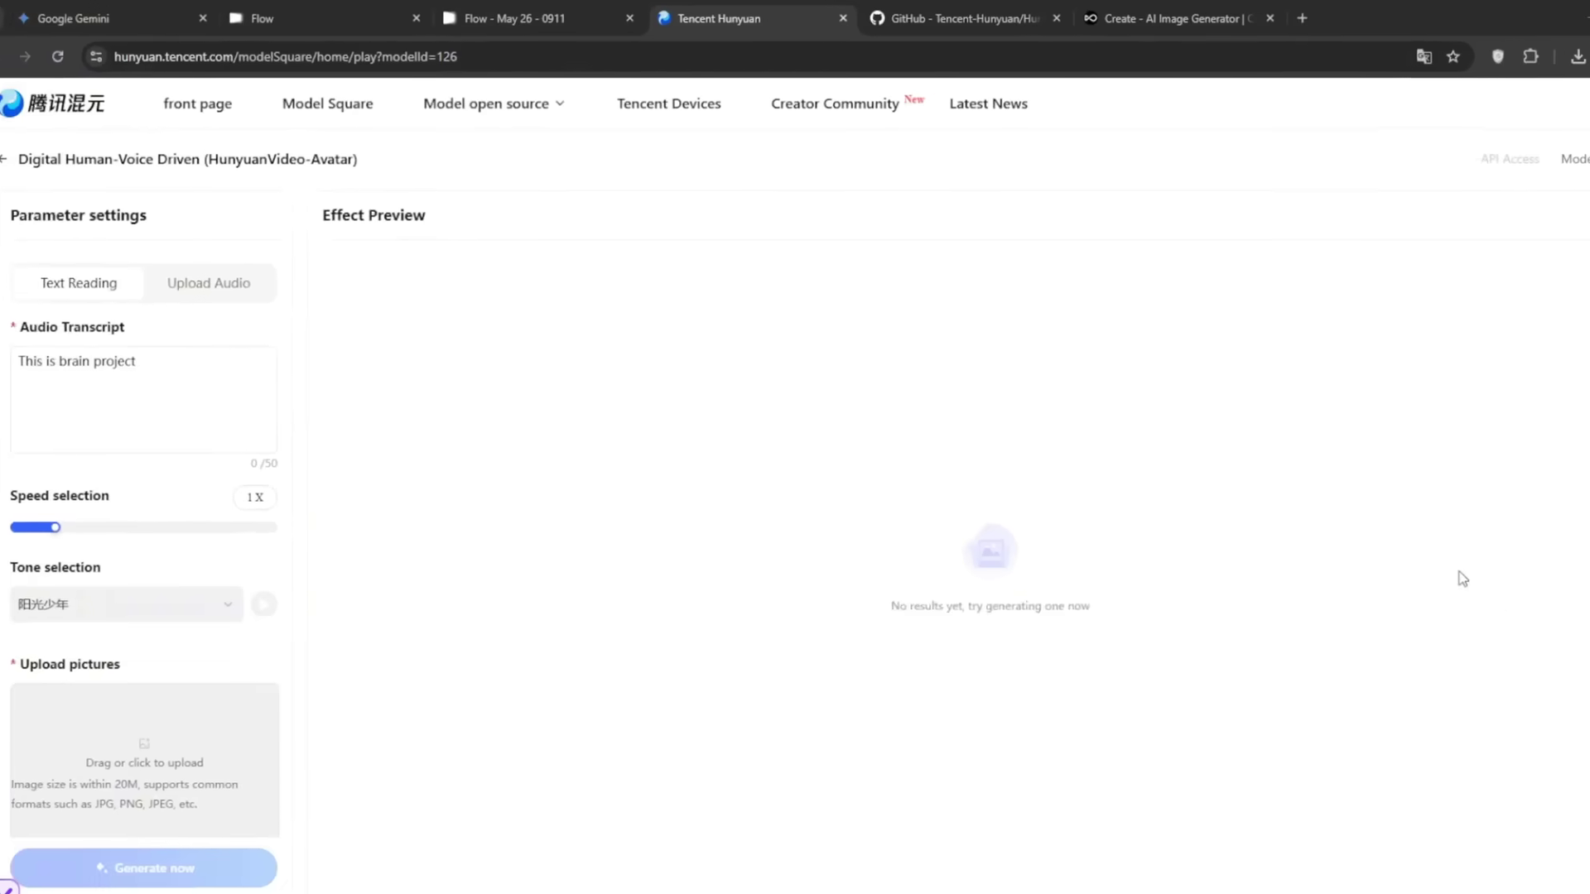
# Step: Regenerate the man's image in OpenArt with Auto output size and download it
pyautogui.click(1175, 17)
pyautogui.click(187, 690)
pyautogui.click(191, 523)
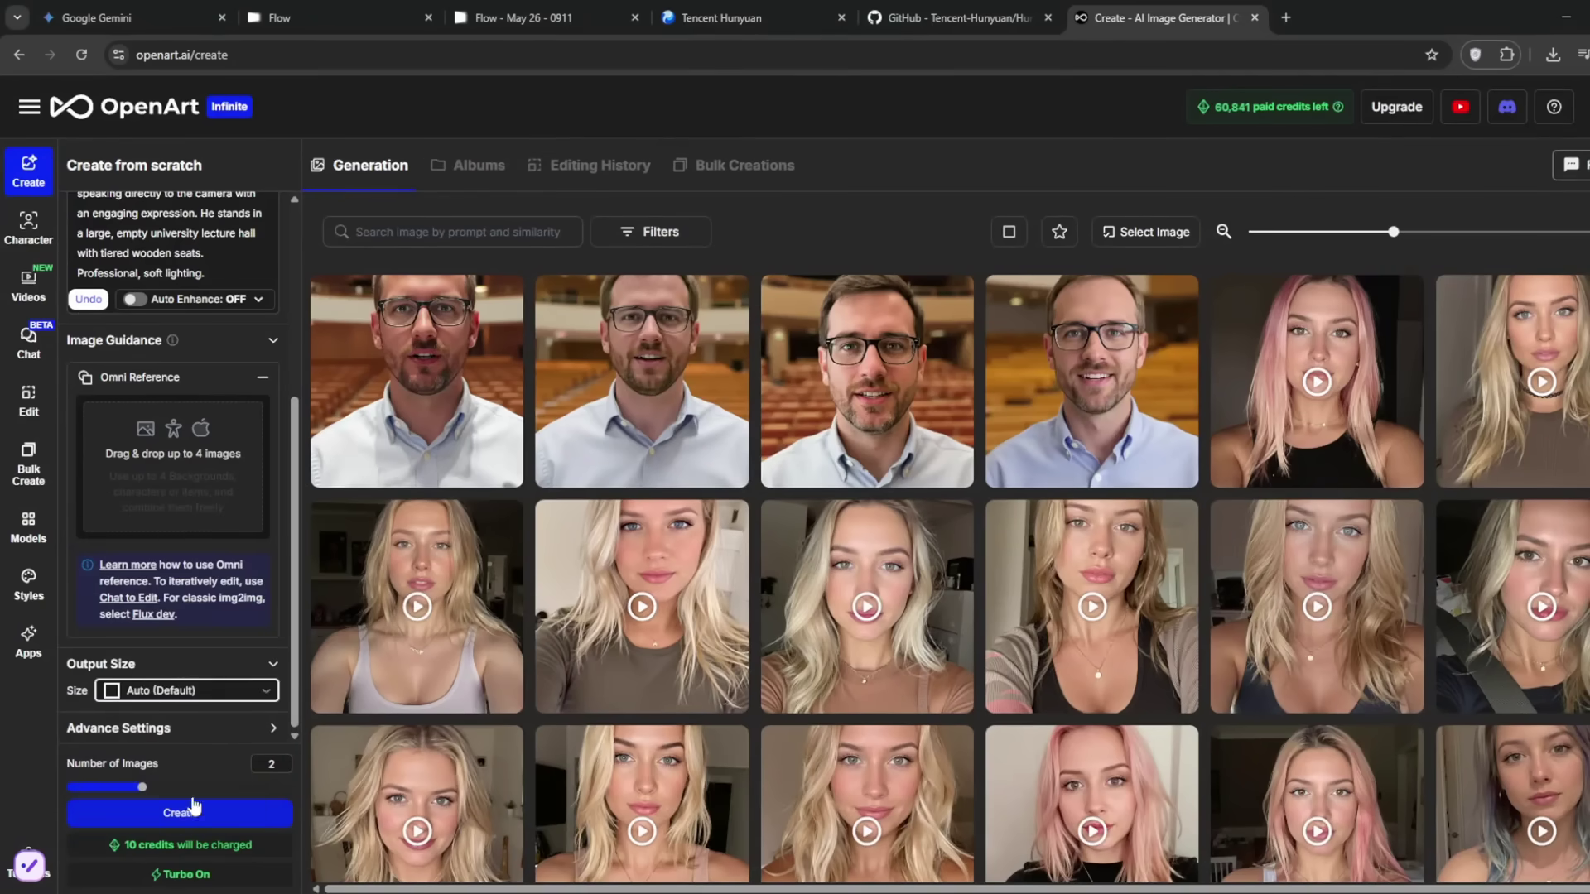
pyautogui.click(185, 816)
pyautogui.click(929, 365)
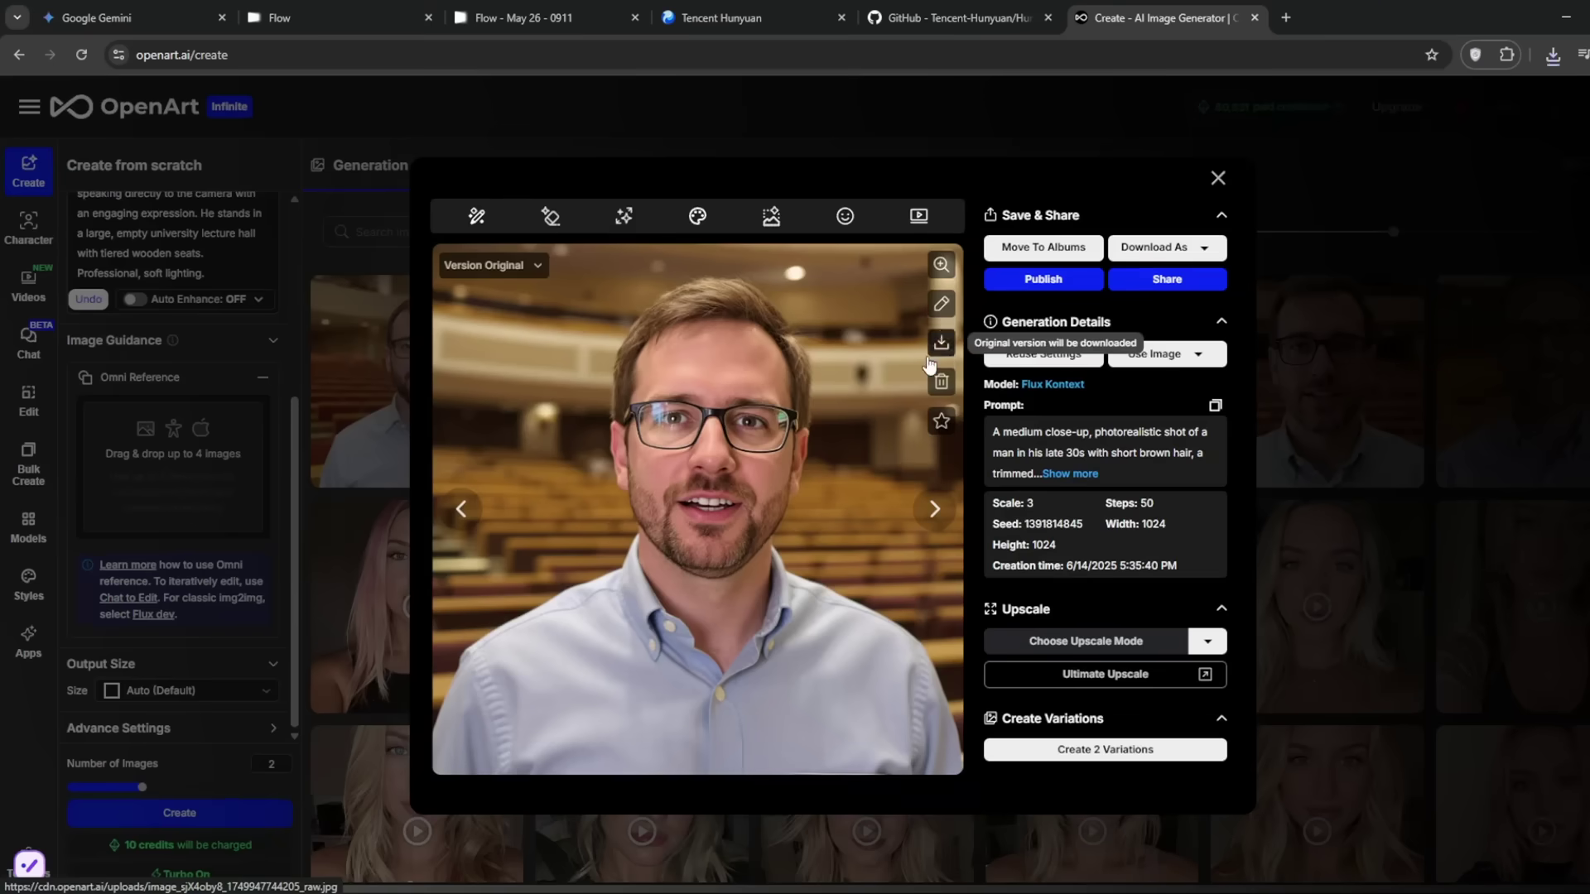
pyautogui.click(929, 362)
# Step: Replace the Hunyuan avatar picture with the newly downloaded lecture-hall image
pyautogui.click(712, 18)
pyautogui.click(1552, 55)
pyautogui.moveTo(1399, 153); pyautogui.dragTo(188, 710)
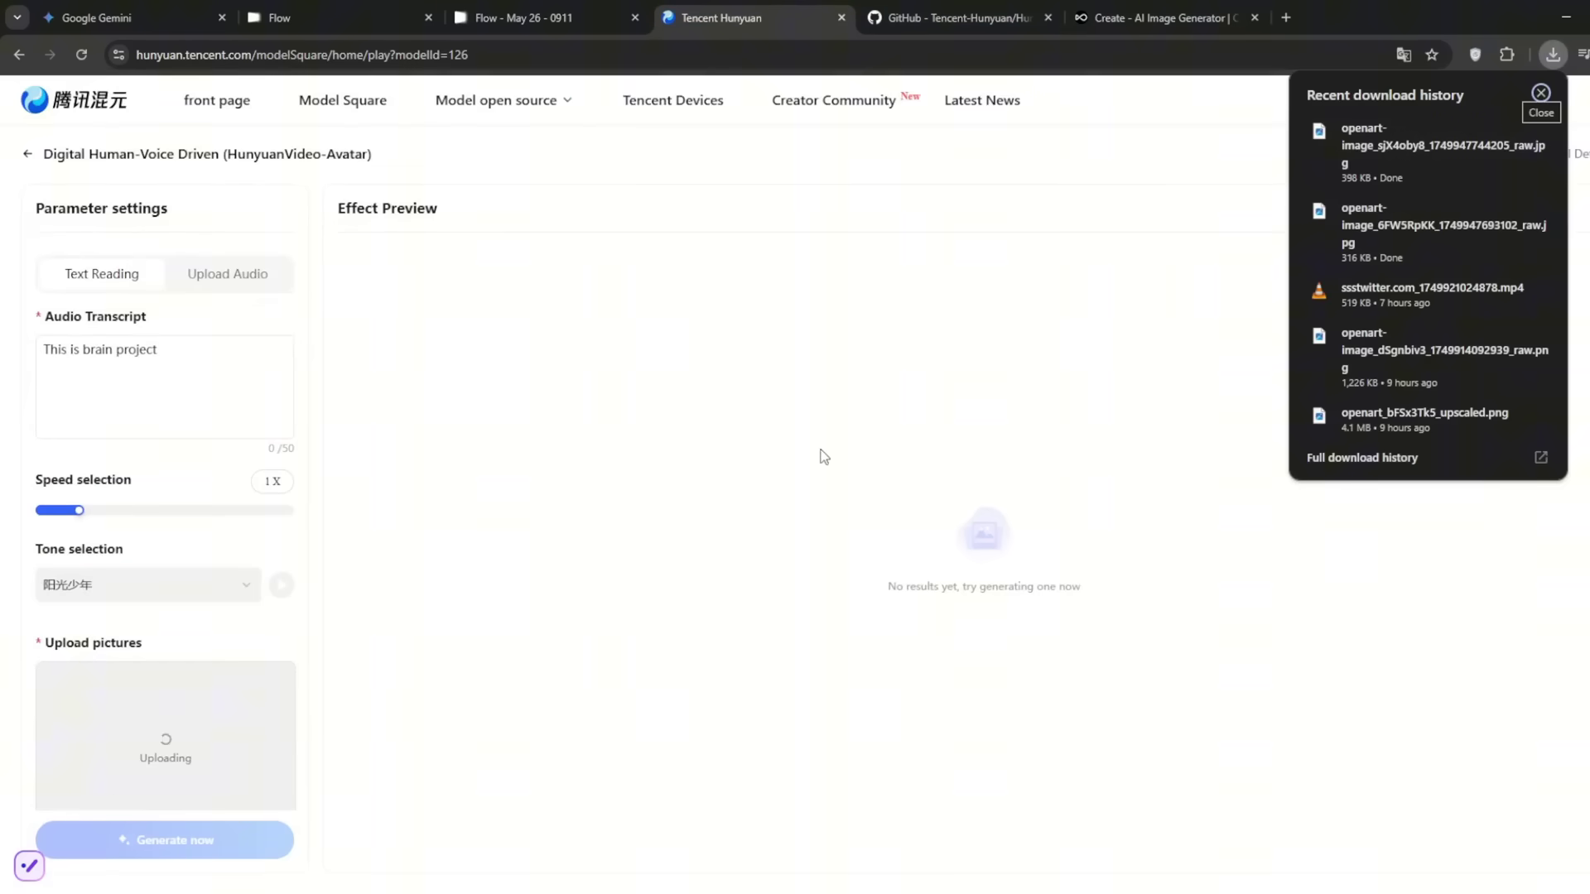
# Step: Extend the audio transcript to read 'This is brain project, and you should really sub'
pyautogui.click(172, 350)
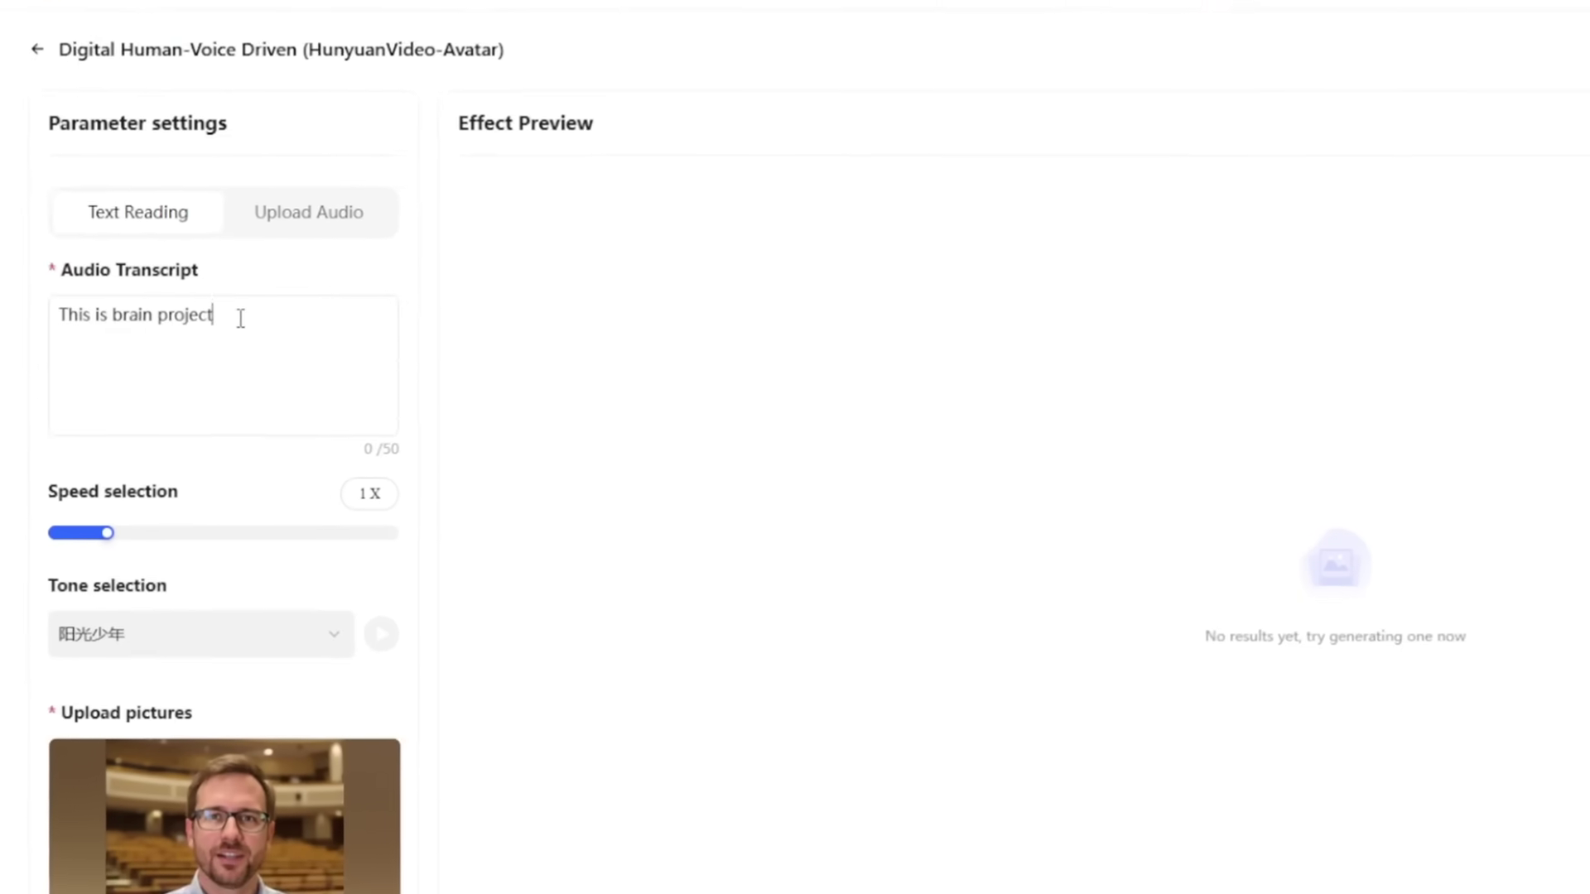
pyautogui.write(', and you should')
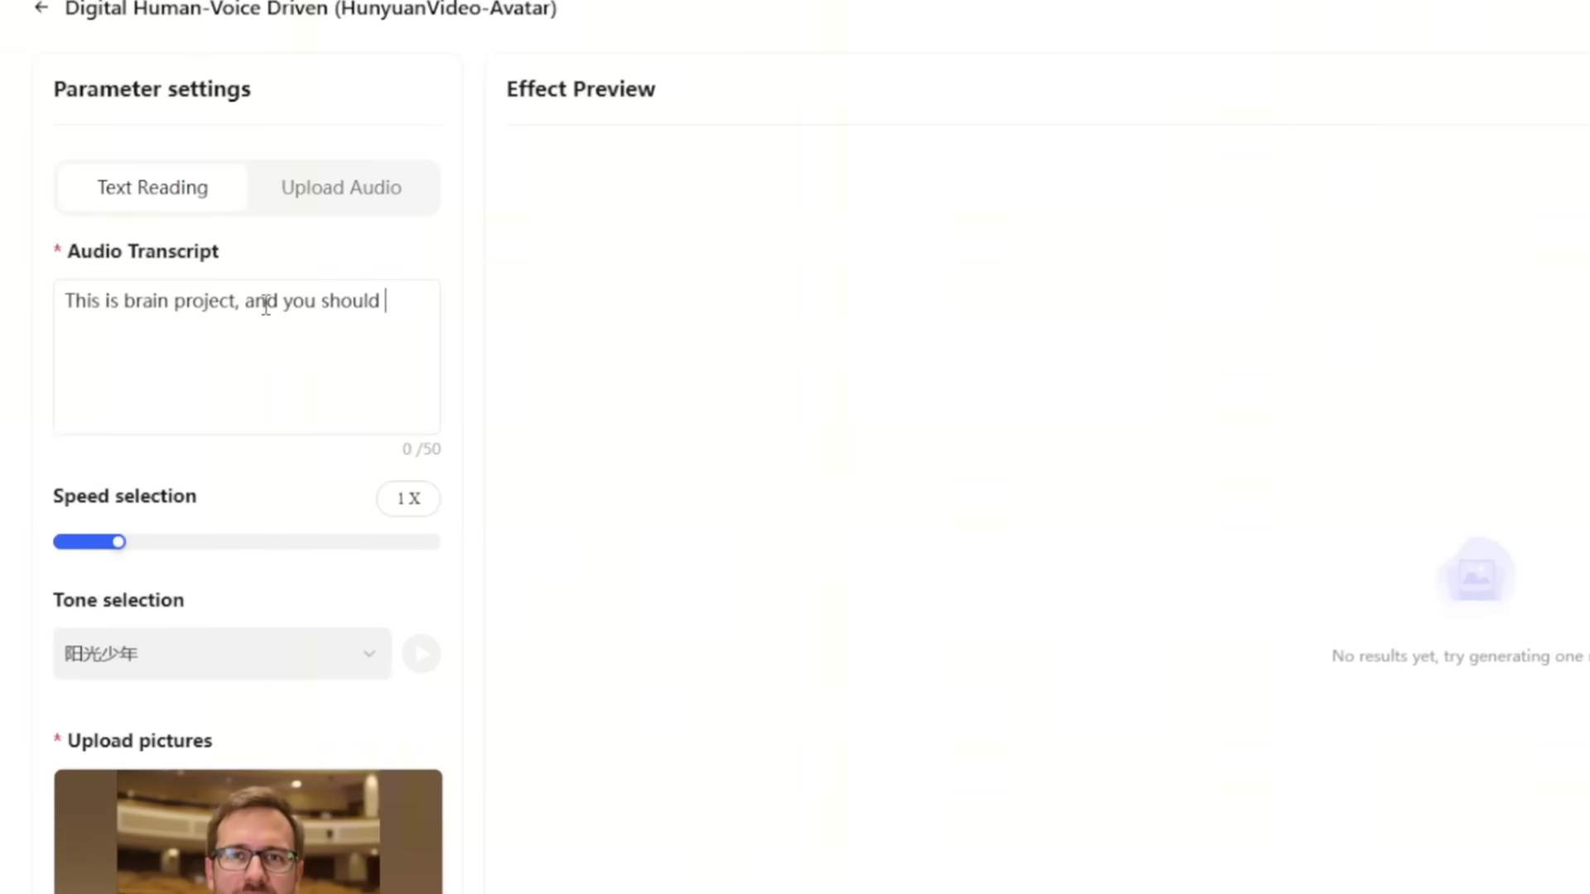
pyautogui.write(' really subs')
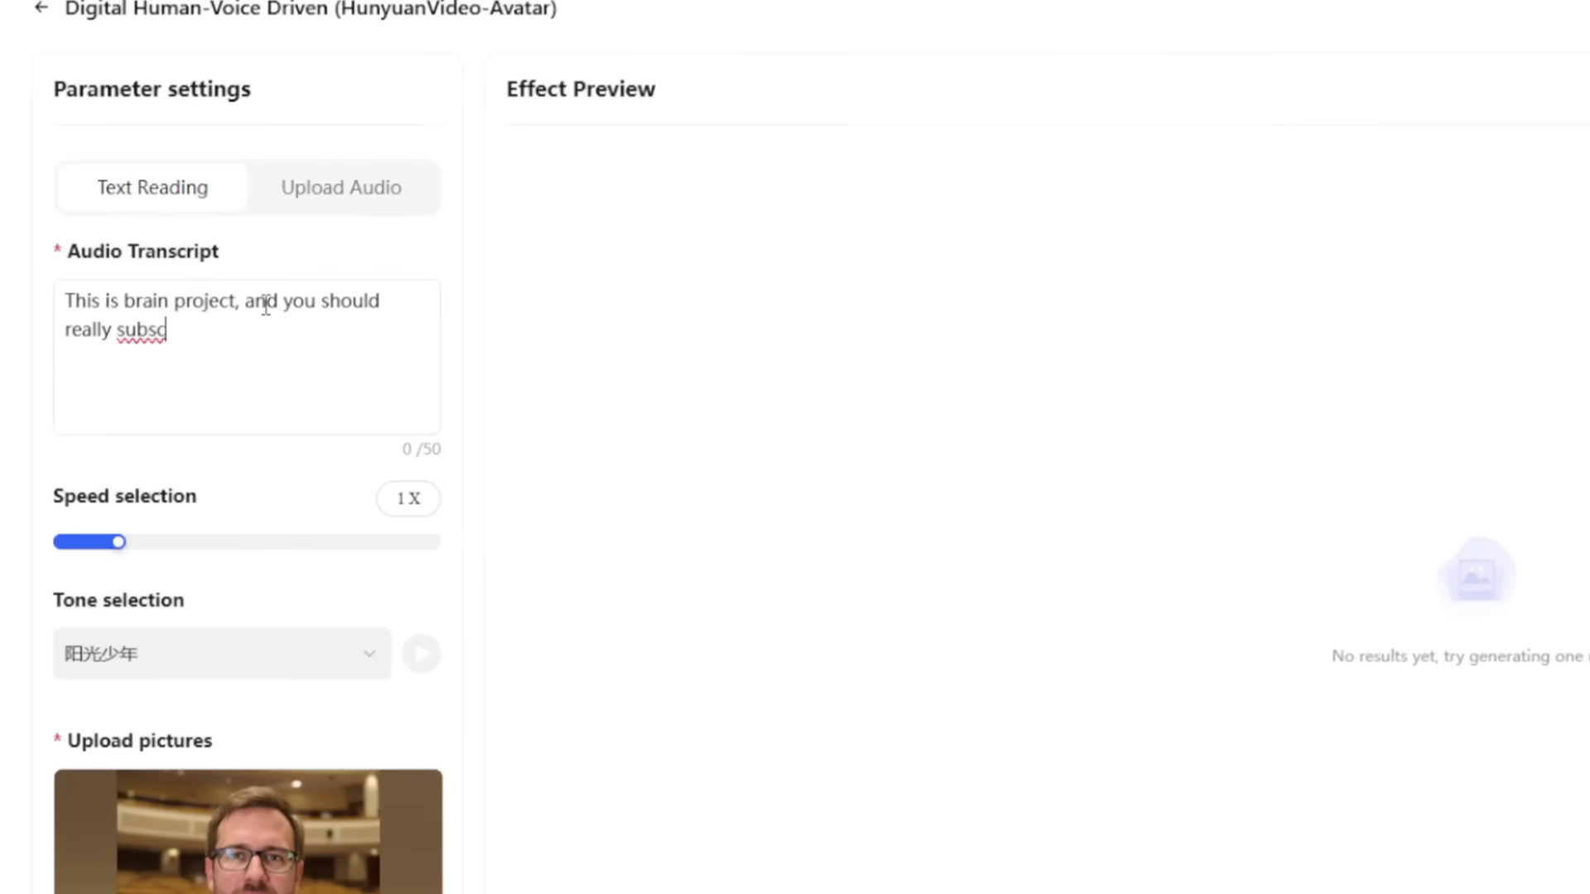
pyautogui.write('c')
pyautogui.press('BackSpace')
pyautogui.press('BackSpace')
pyautogui.scroll(-3, 265, 306)
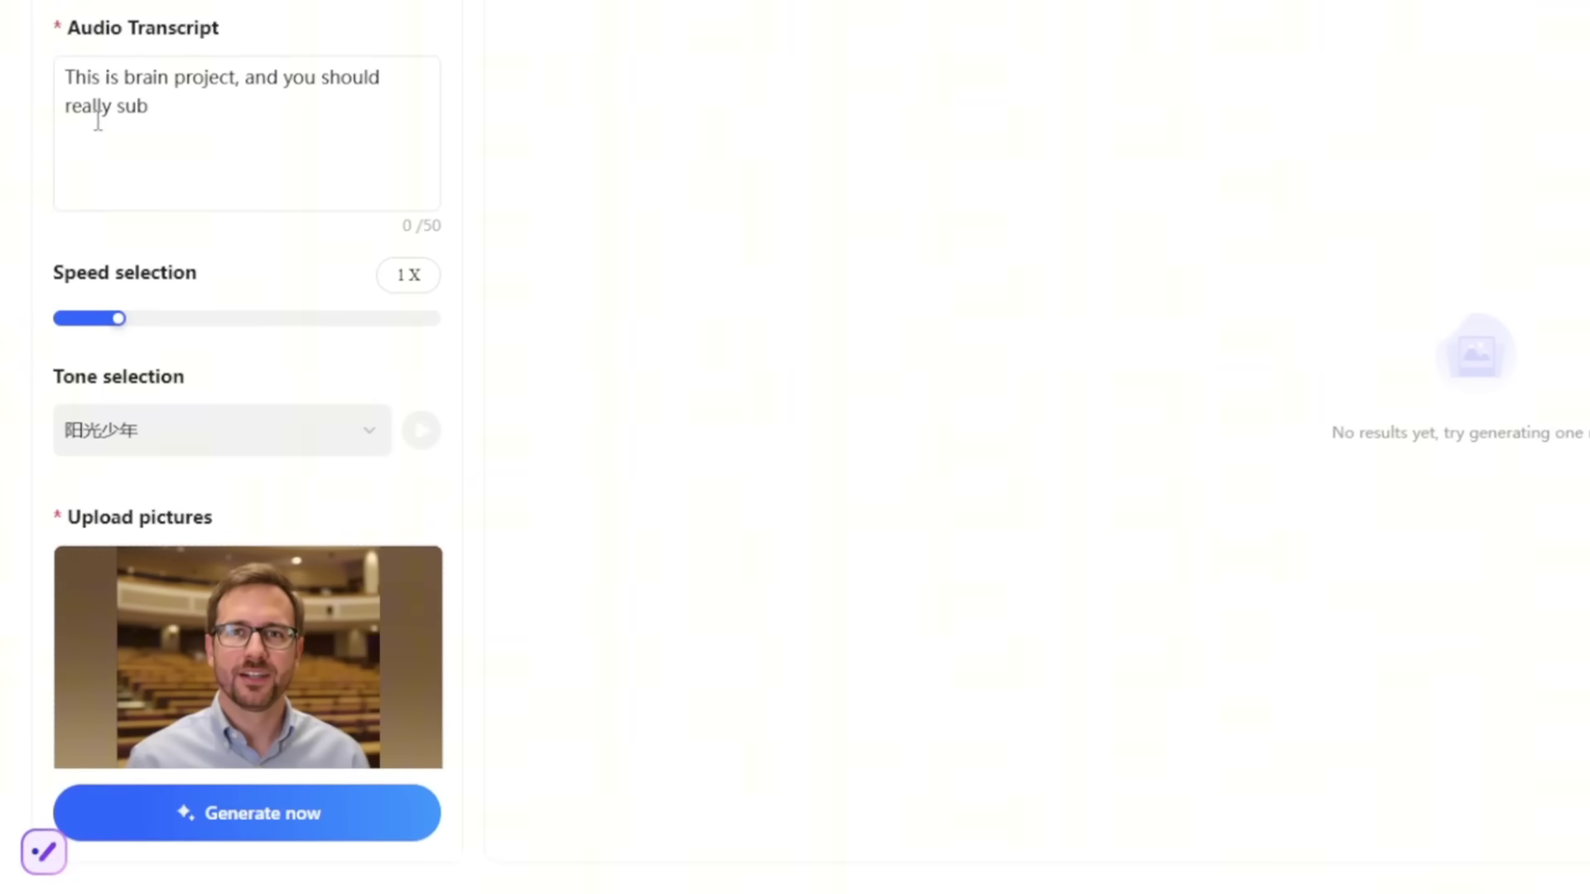
# Step: Generate the man's talking-avatar video, then play and replay it in the enlarged player
pyautogui.click(184, 820)
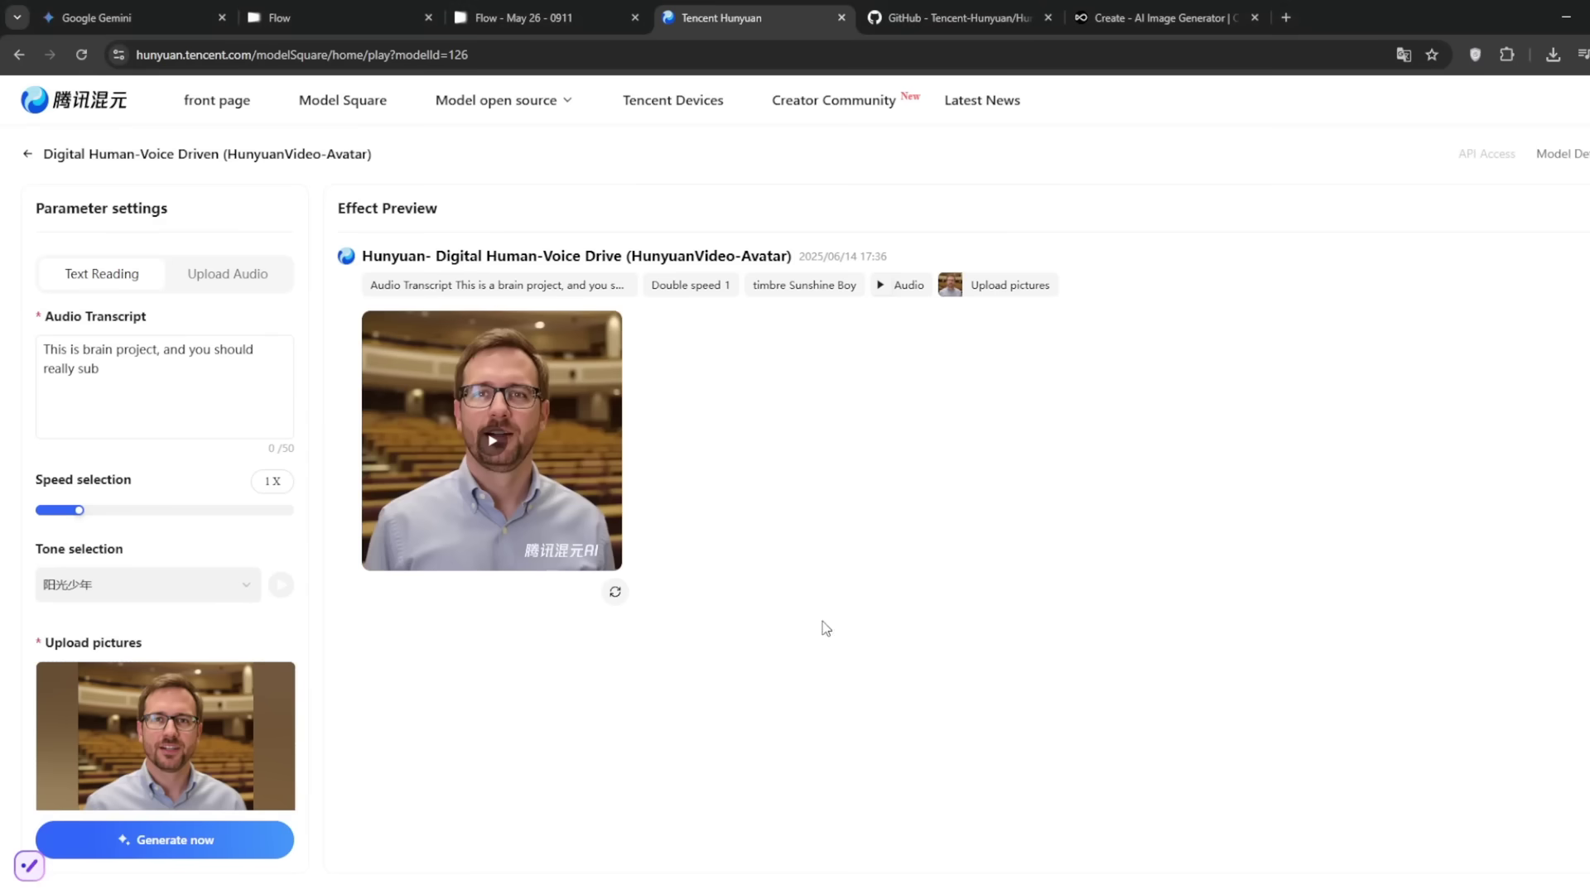
pyautogui.click(495, 447)
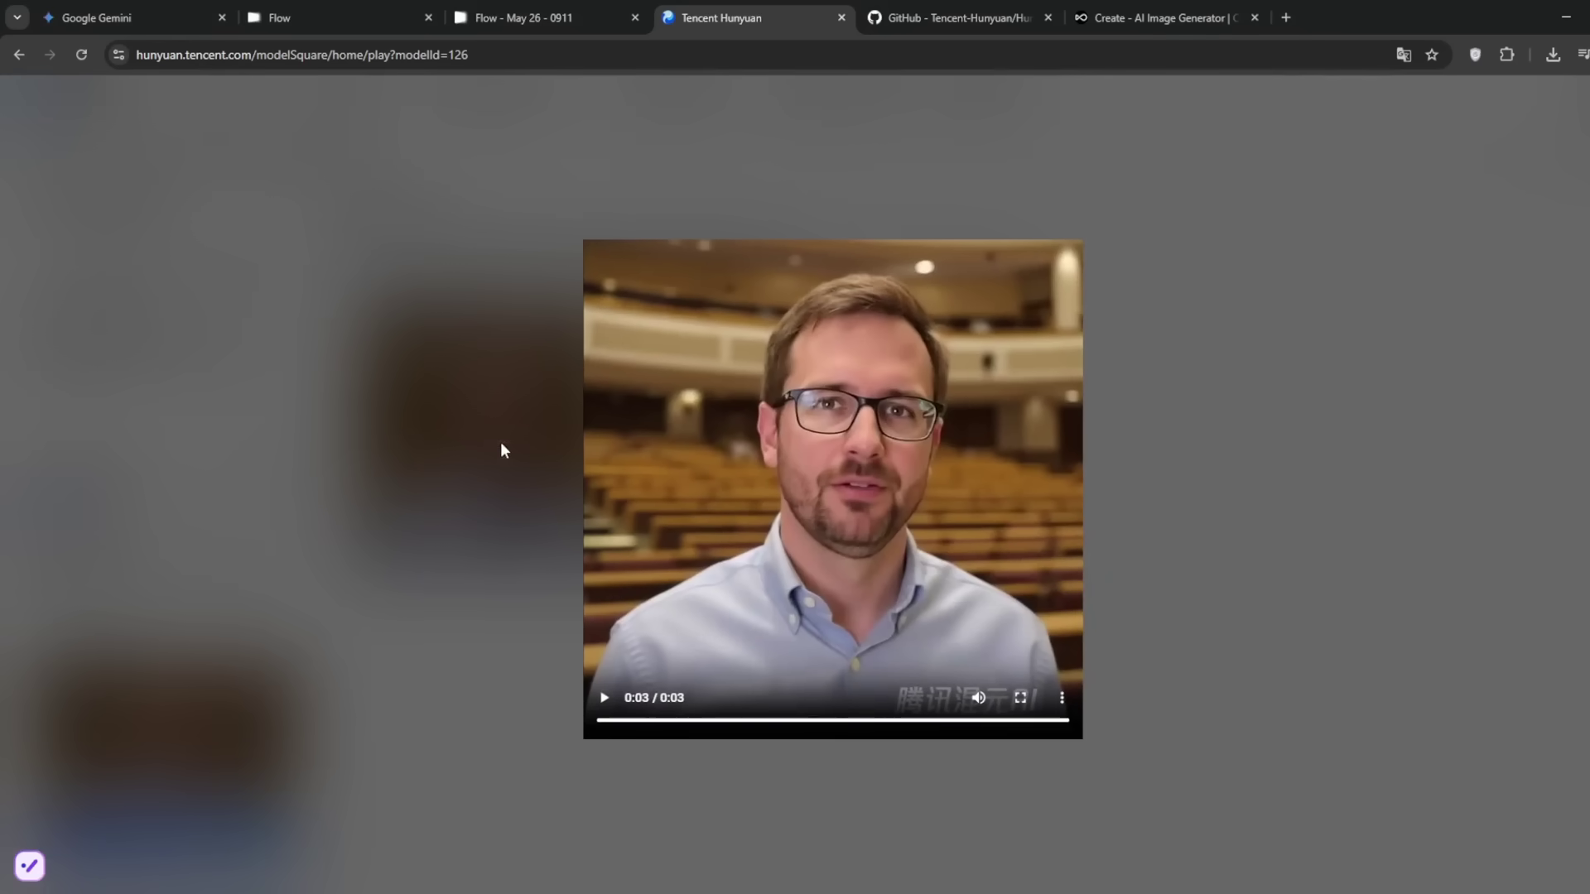
pyautogui.click(600, 698)
pyautogui.click(602, 698)
pyautogui.click(1293, 533)
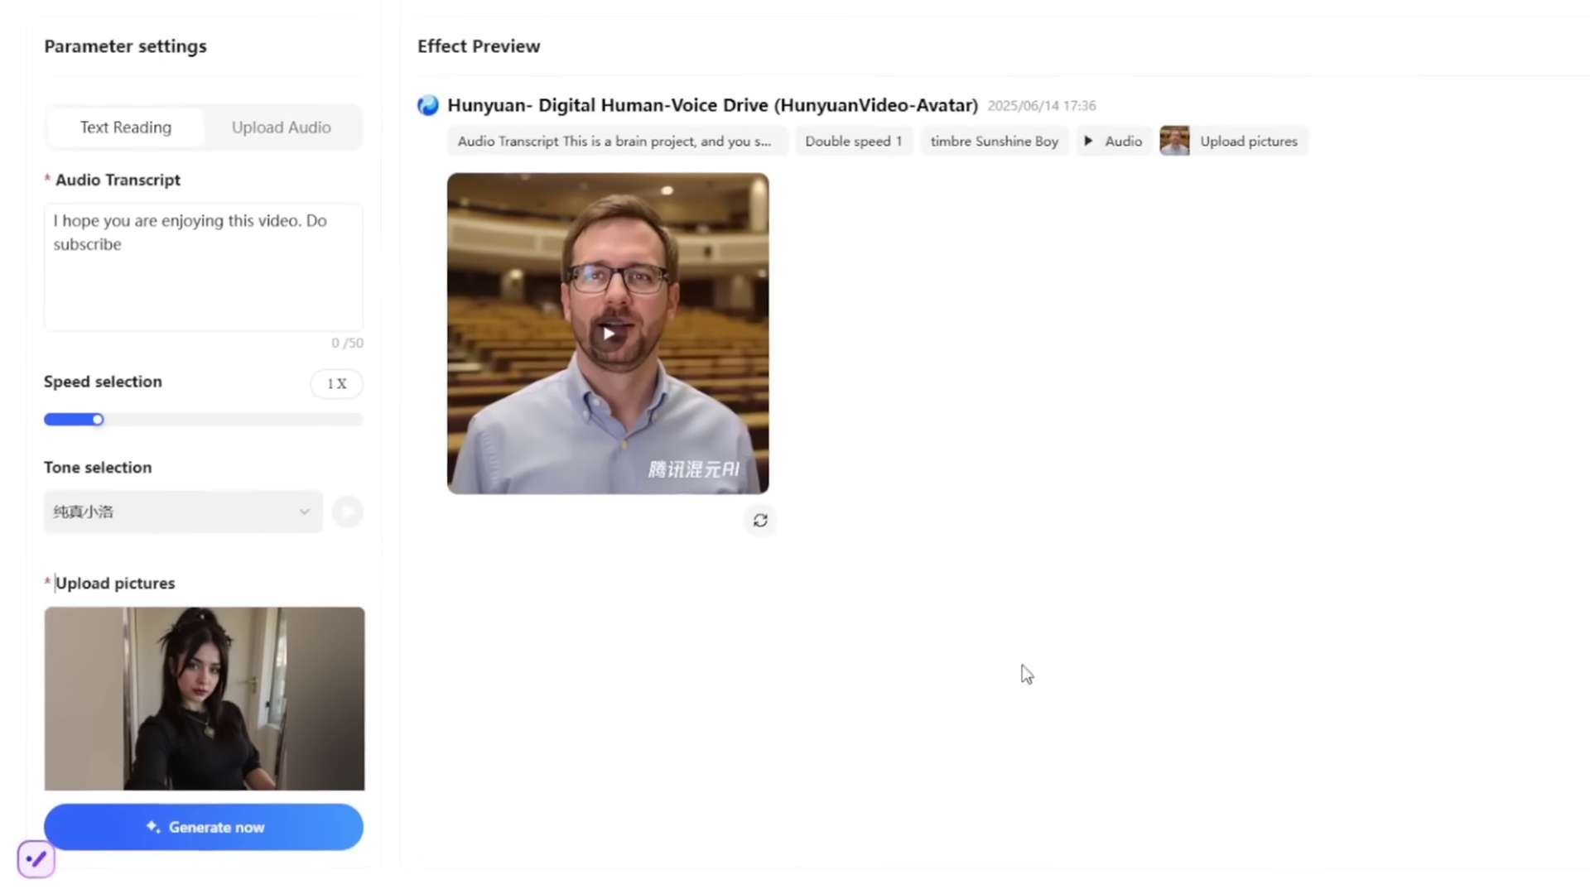
# Step: Open Fish Audio in a new tab and start a new instant text-to-speech
pyautogui.click(1285, 17)
pyautogui.write('fish.audio')
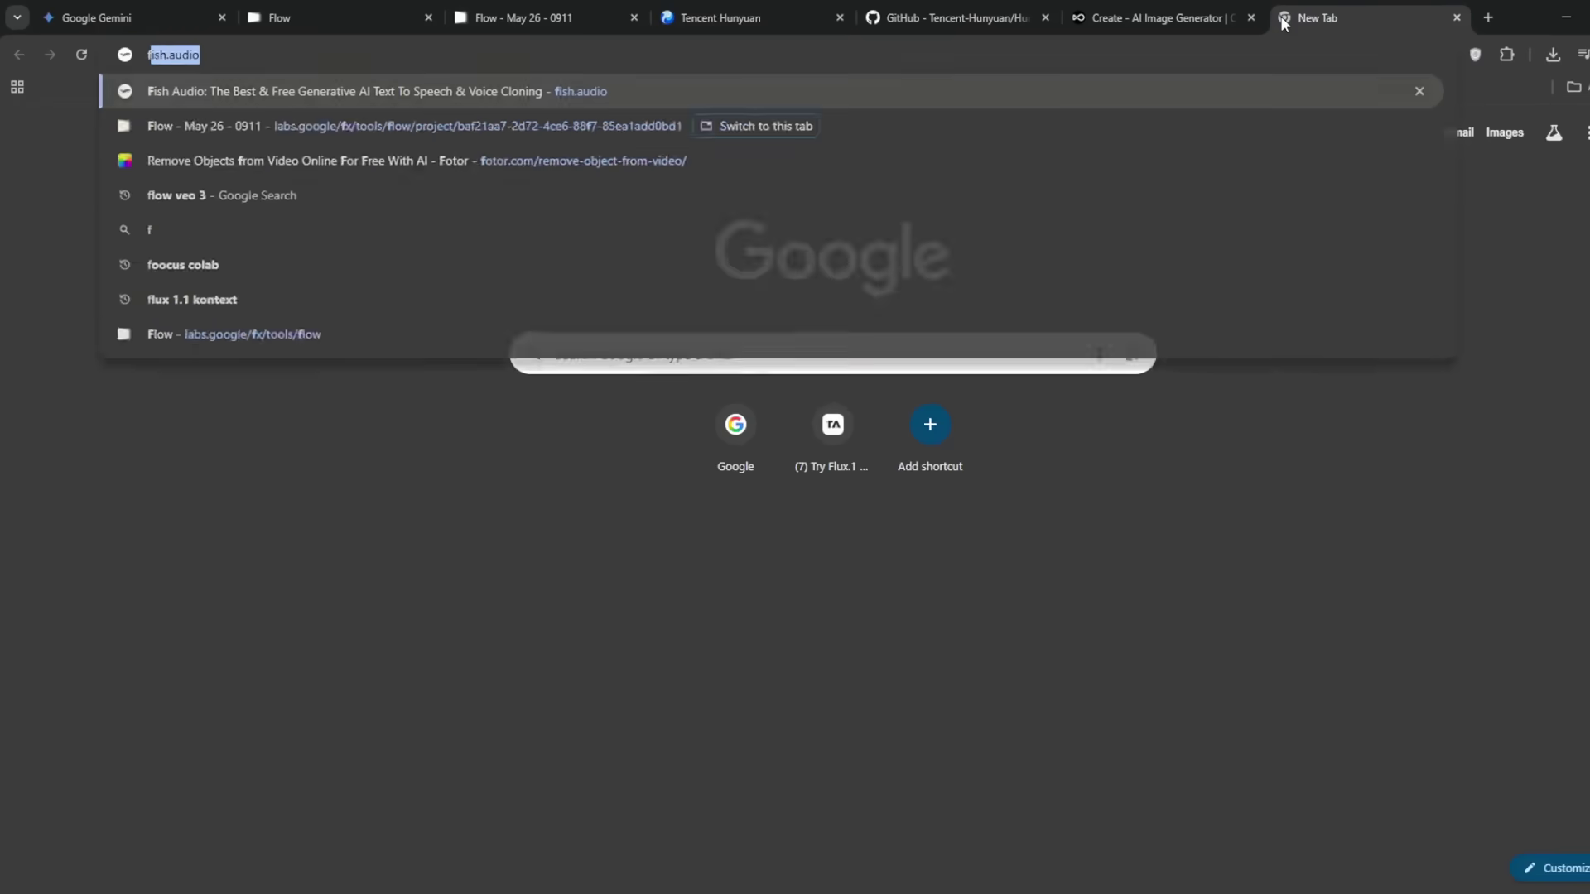
pyautogui.press('Return')
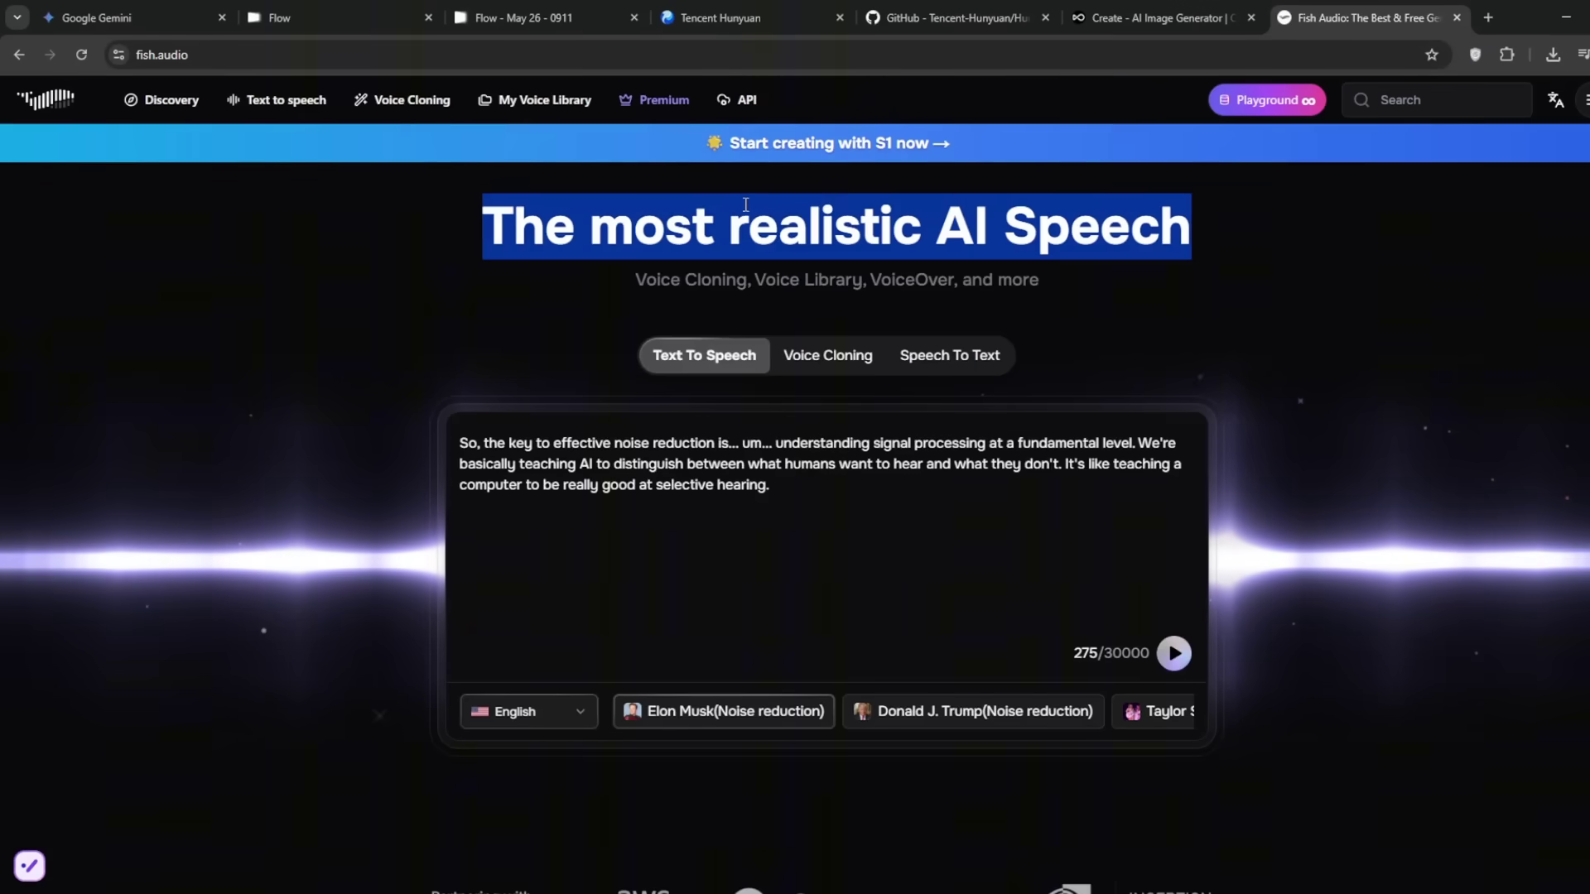
pyautogui.click(289, 104)
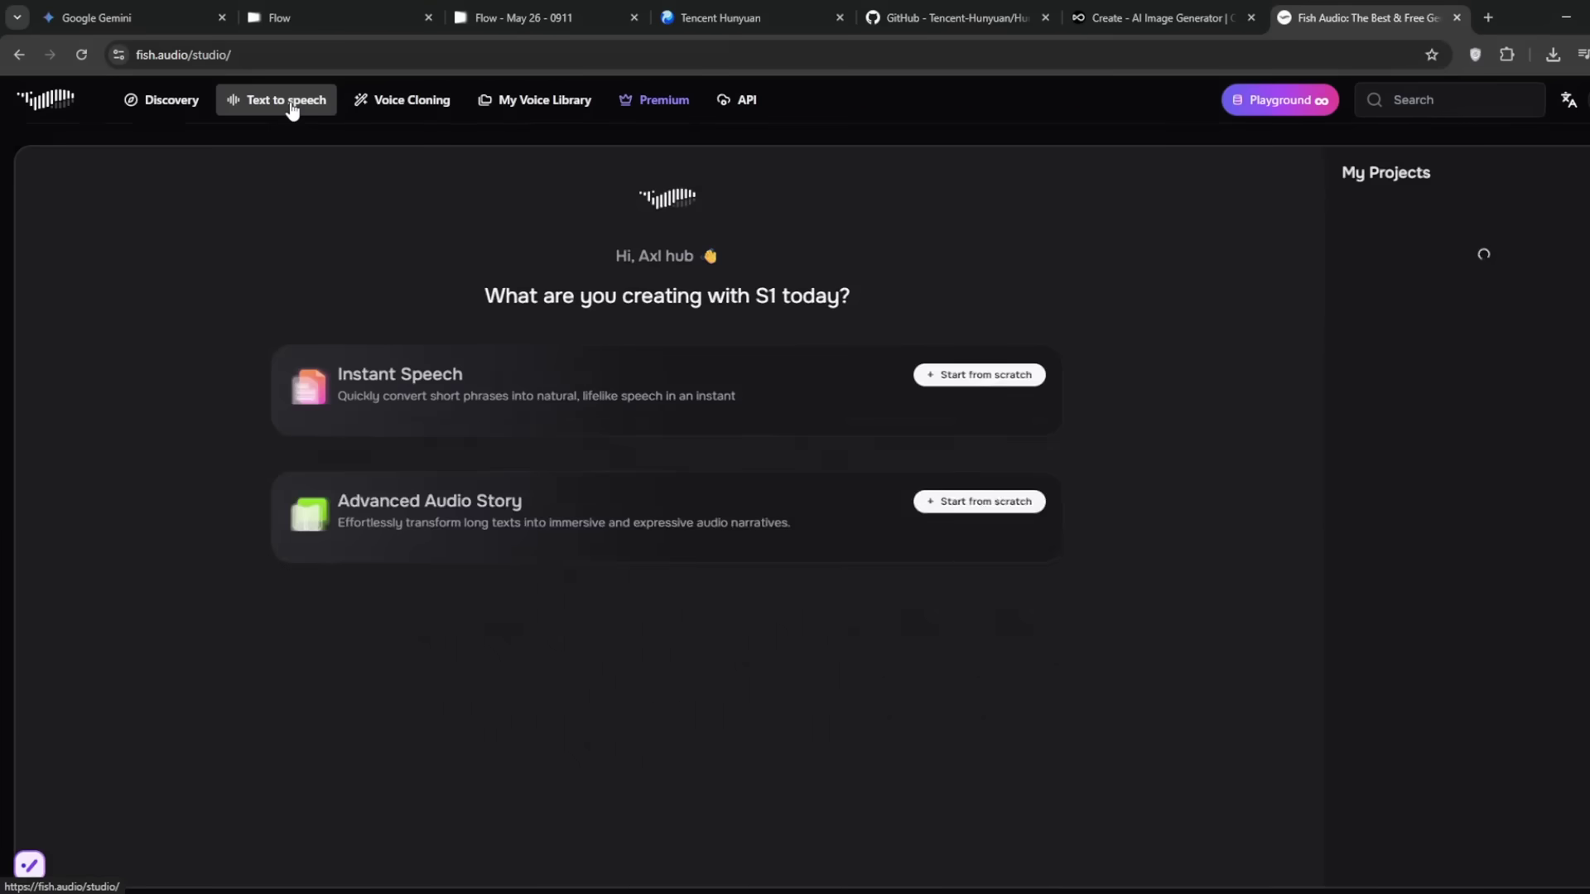
pyautogui.click(941, 377)
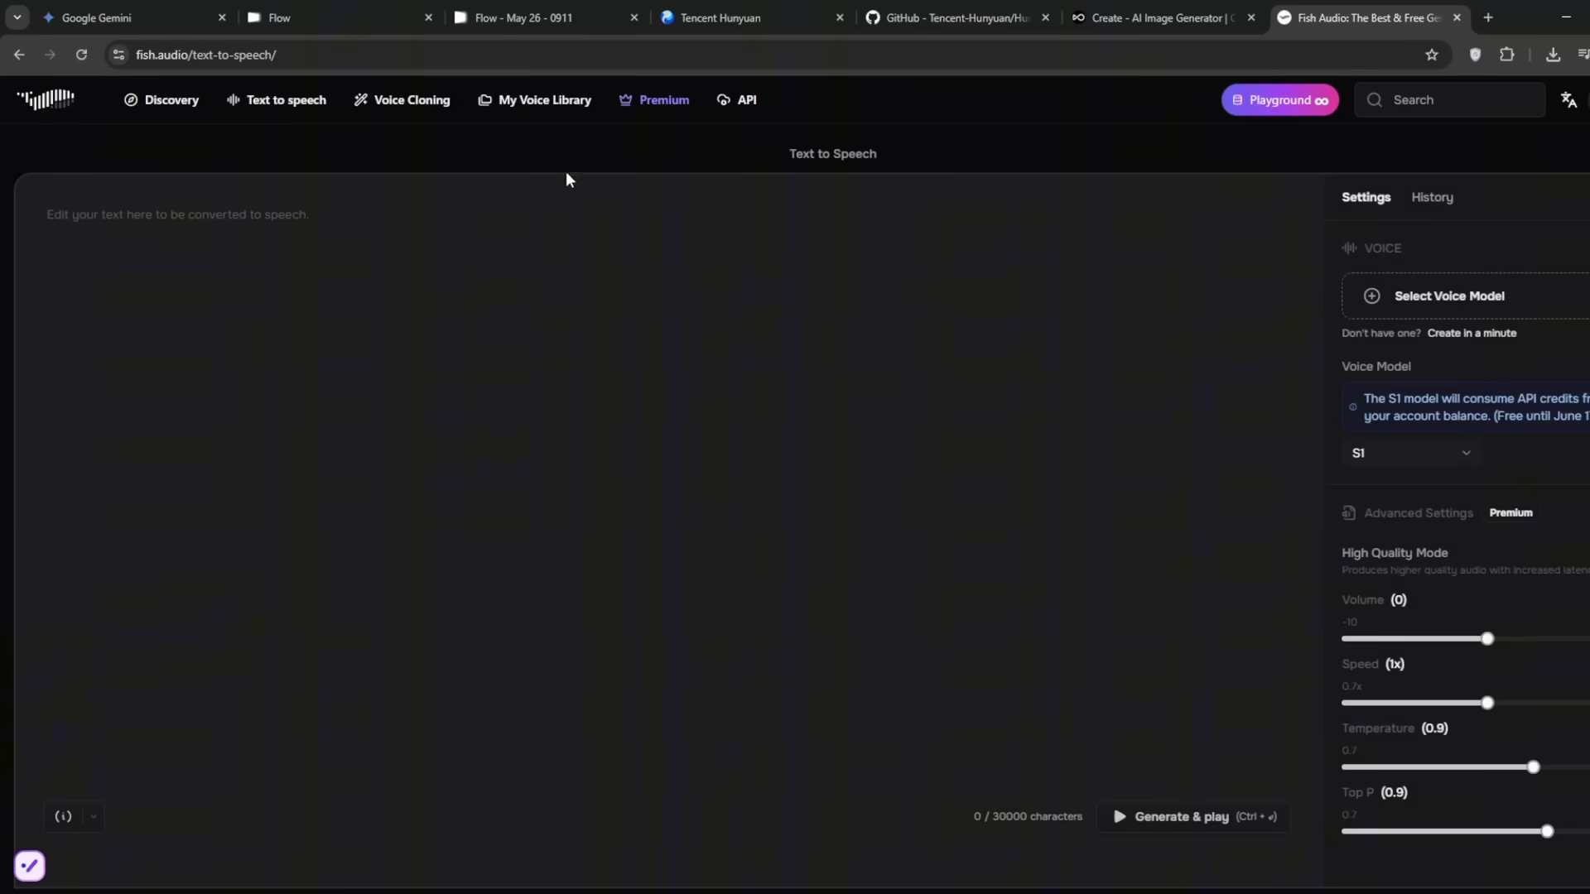
# Step: Paste the script 'I hope you are enjoying this video. Do subscribe' into Fish Audio
pyautogui.click(719, 17)
pyautogui.moveTo(101, 369); pyautogui.dragTo(31, 347)
pyautogui.hotkey('ctrl', 'c')
pyautogui.click(1366, 18)
pyautogui.hotkey('ctrl', 'v')
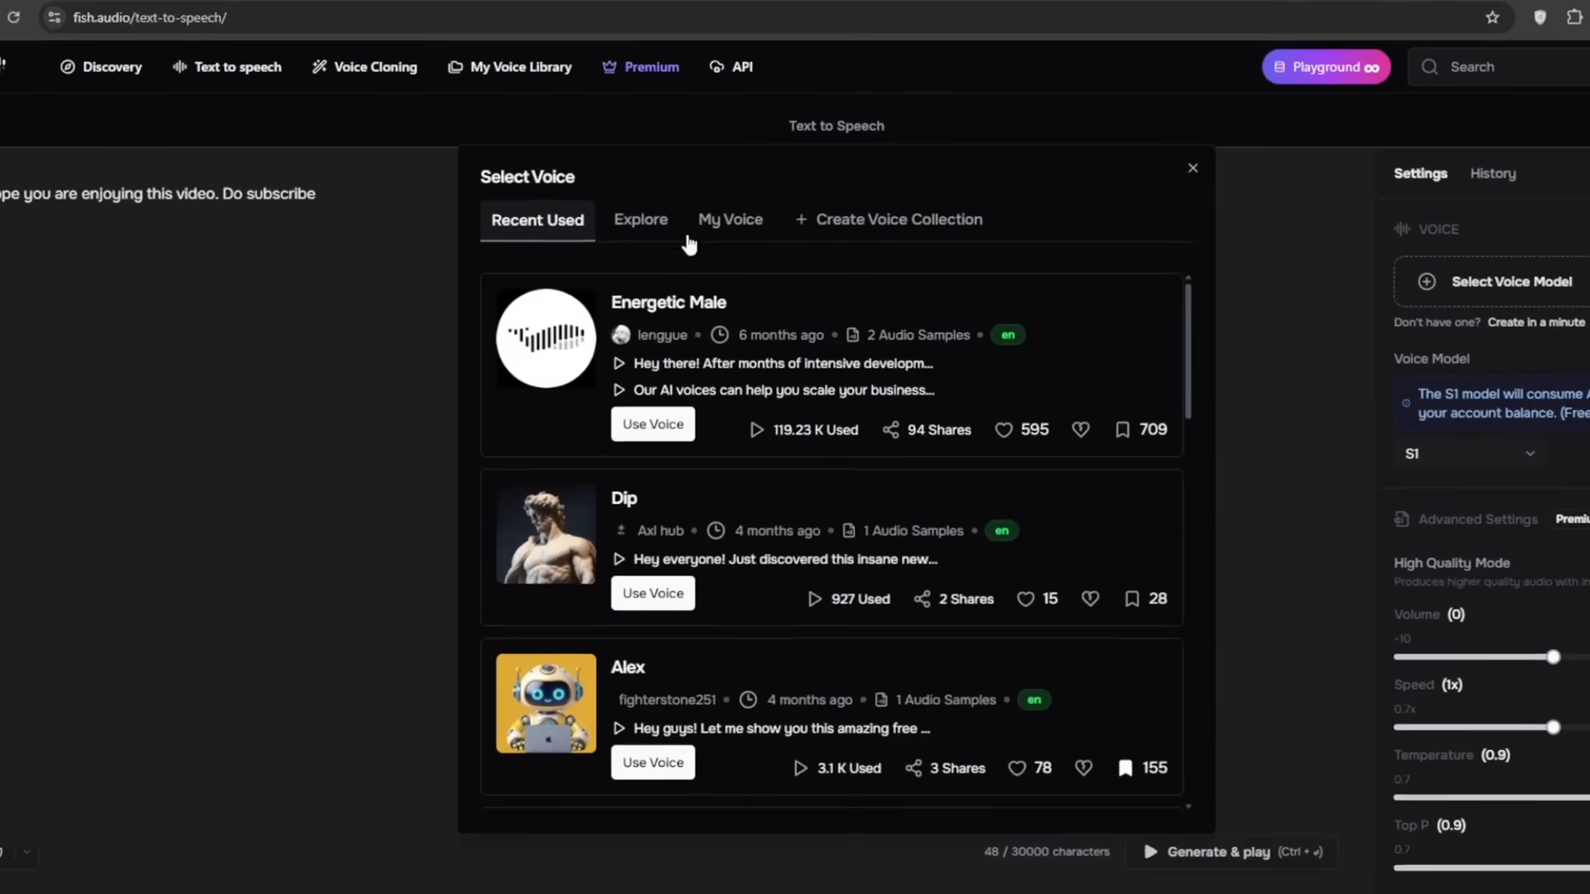
# Step: Generate the line with a final period in the Friendly Women voice and download it
pyautogui.click(644, 222)
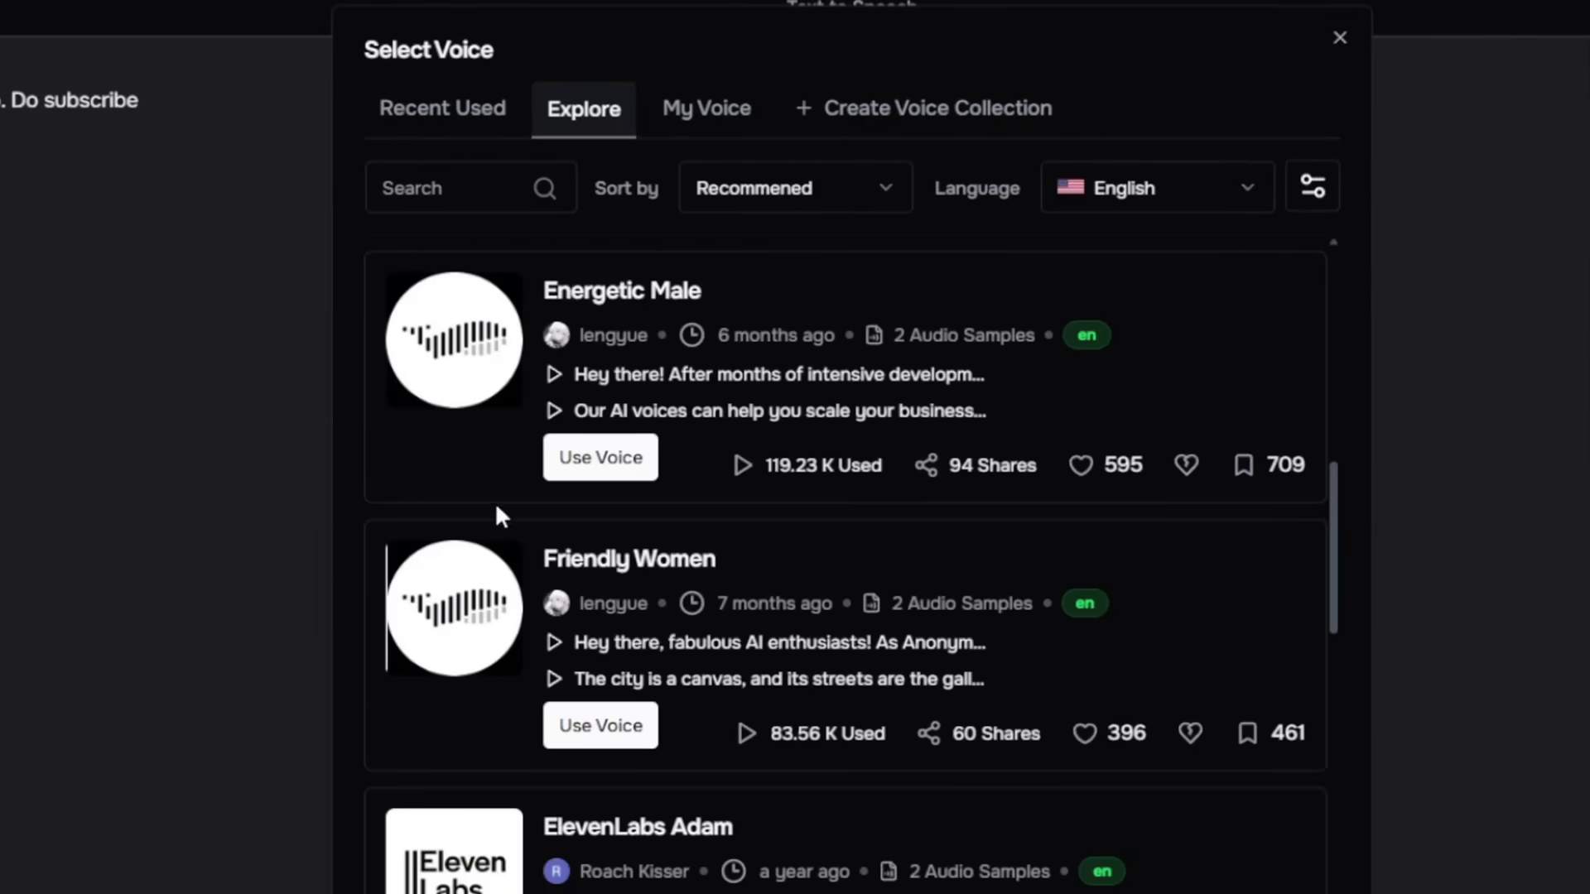
pyautogui.click(555, 646)
pyautogui.click(611, 727)
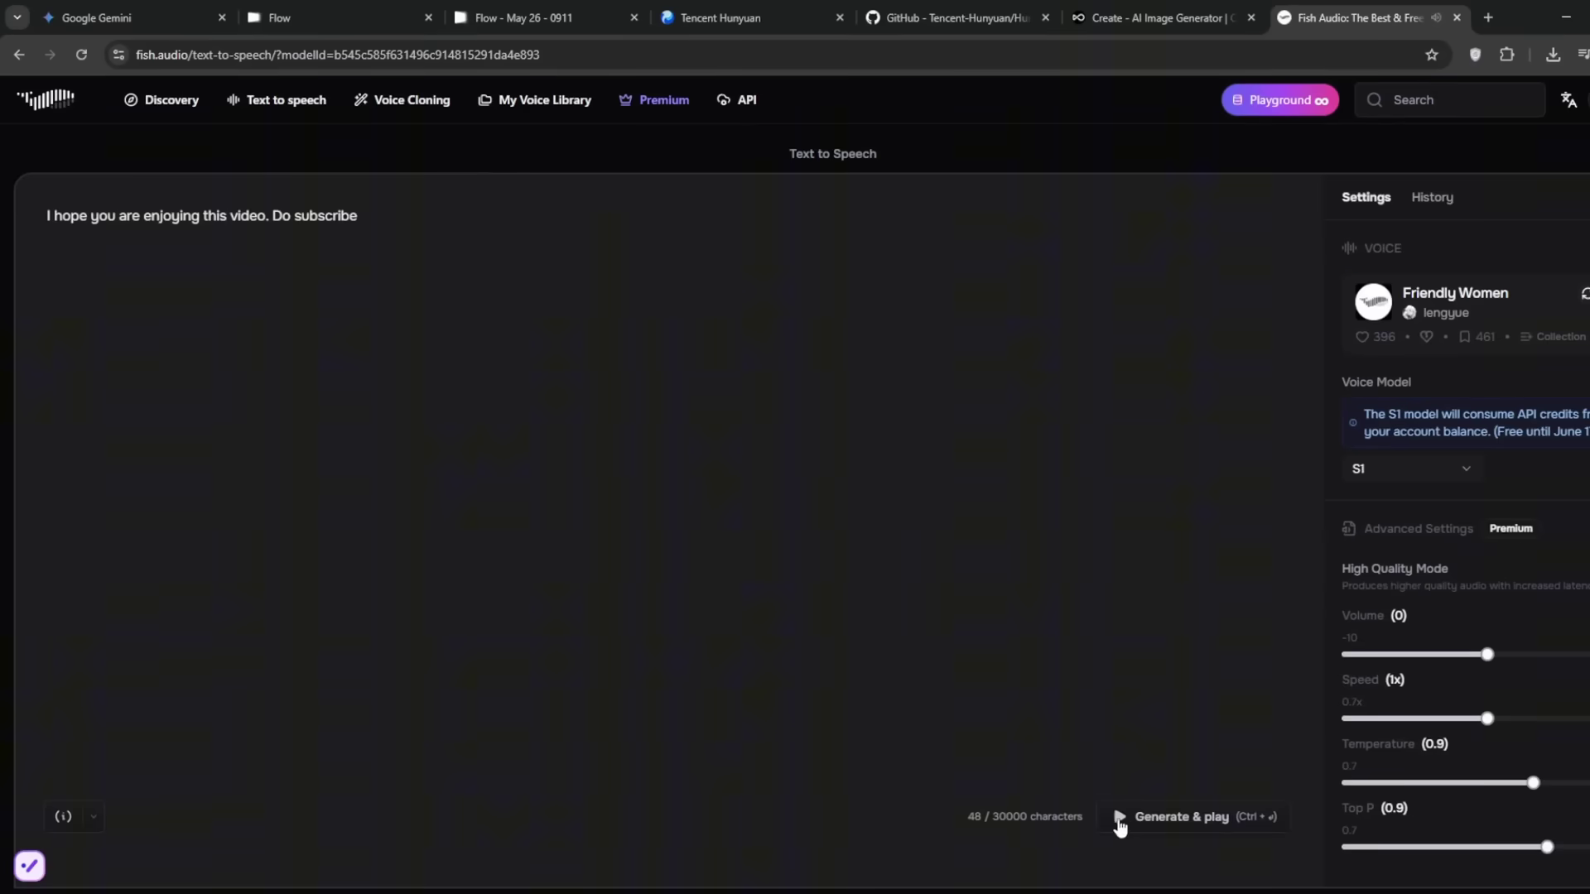
pyautogui.write('.')
pyautogui.hotkey('ctrl', 'Return')
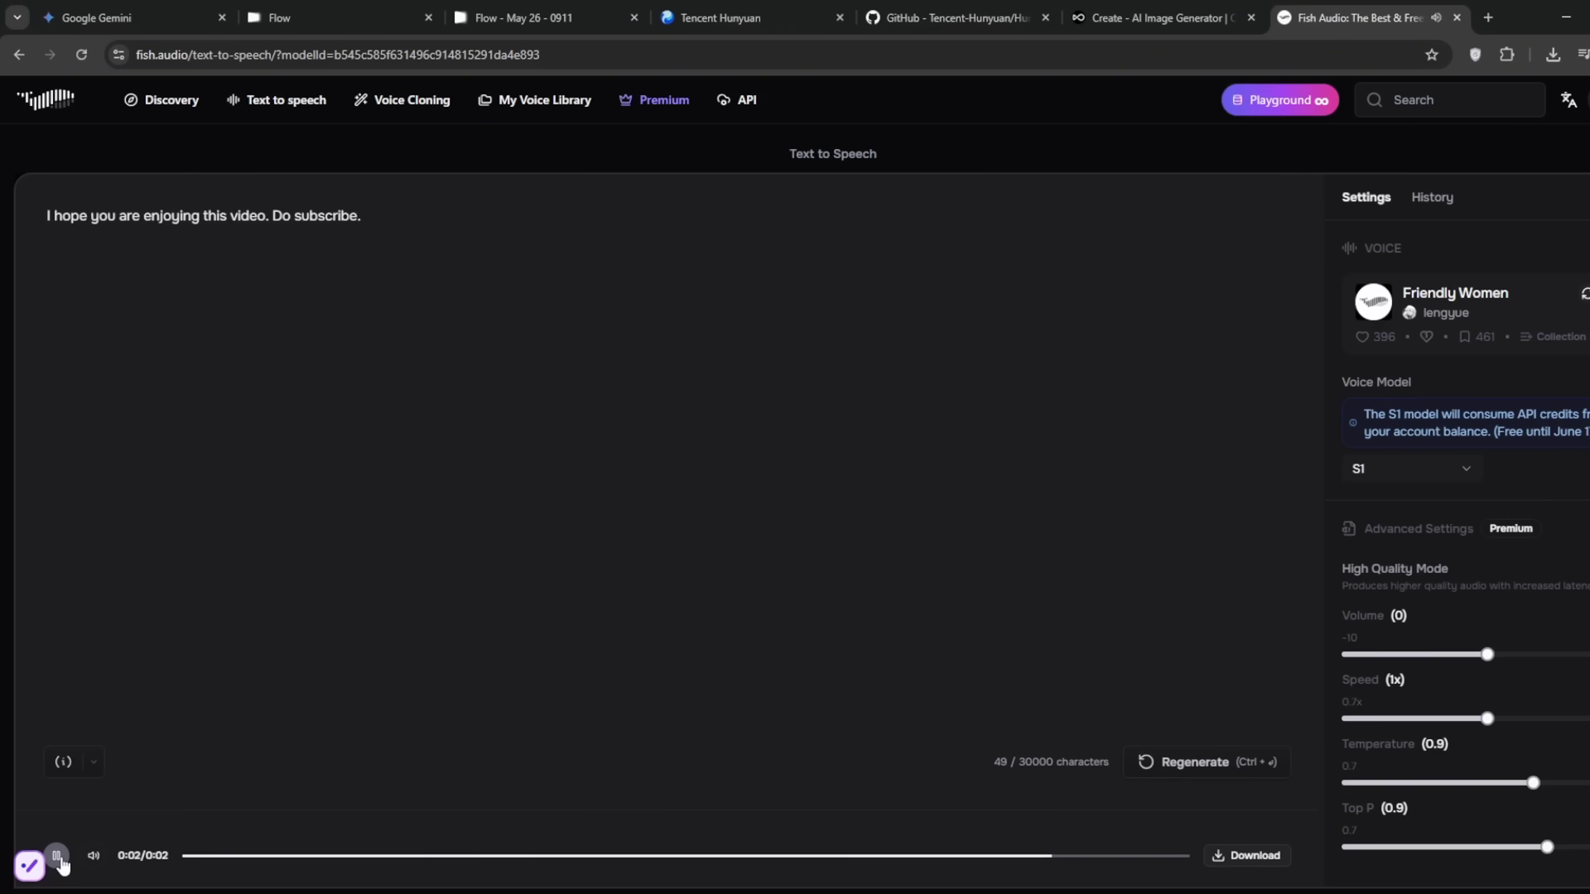
pyautogui.click(1246, 856)
pyautogui.click(720, 17)
# Step: Convert the Friendly Women MP3 to WAV in CloudConvert and upload it as Hunyuan's audio file
pyautogui.click(226, 274)
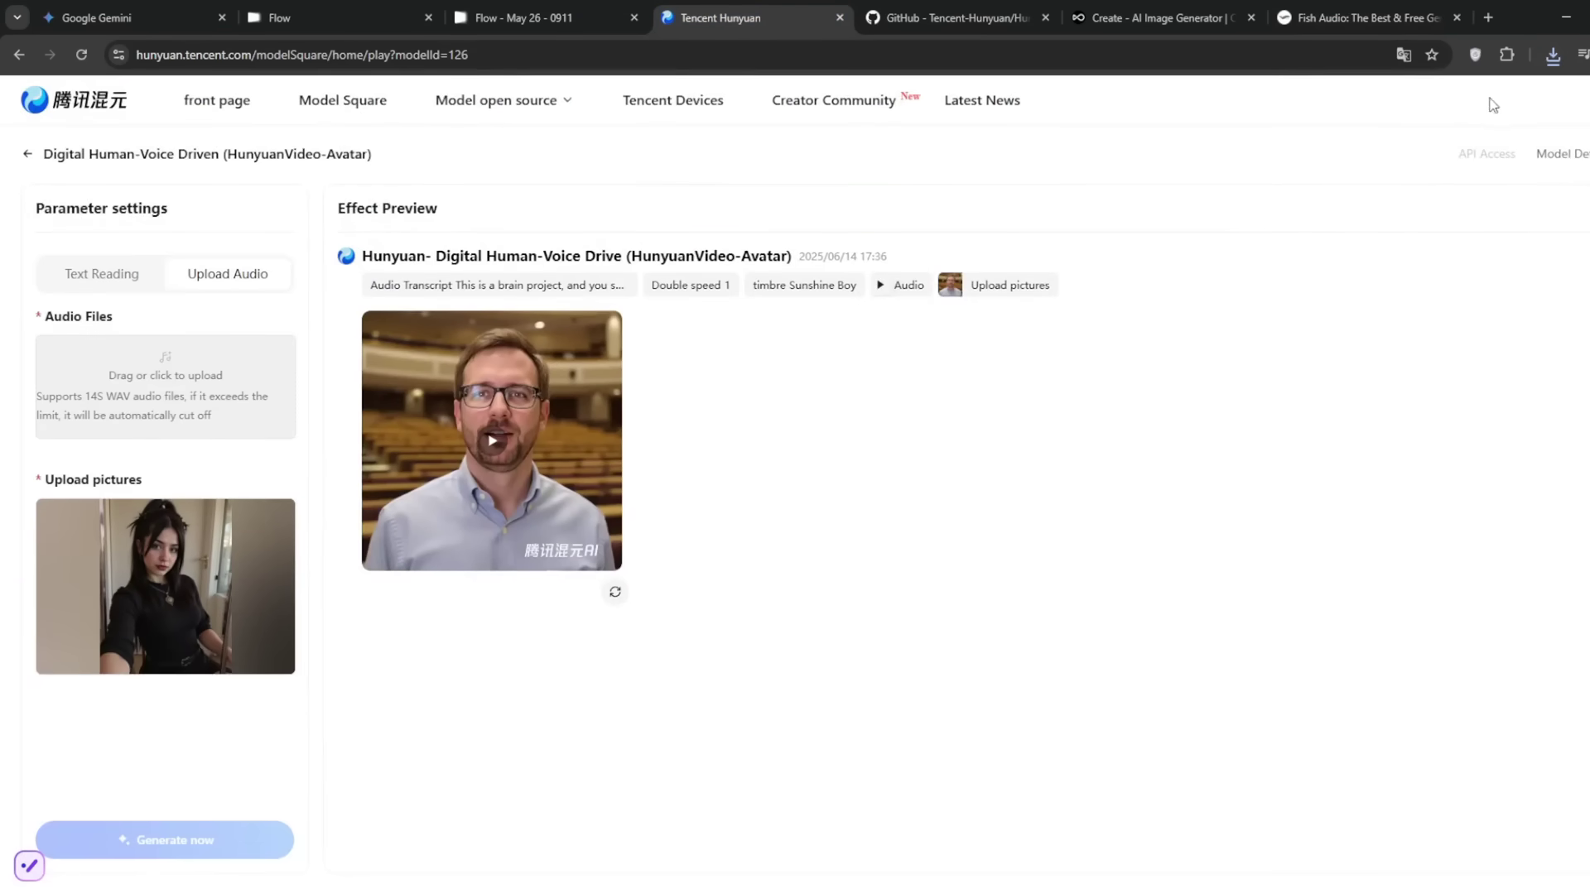
pyautogui.click(1552, 54)
pyautogui.moveTo(1432, 130); pyautogui.dragTo(858, 604)
pyautogui.click(1540, 93)
pyautogui.click(1234, 463)
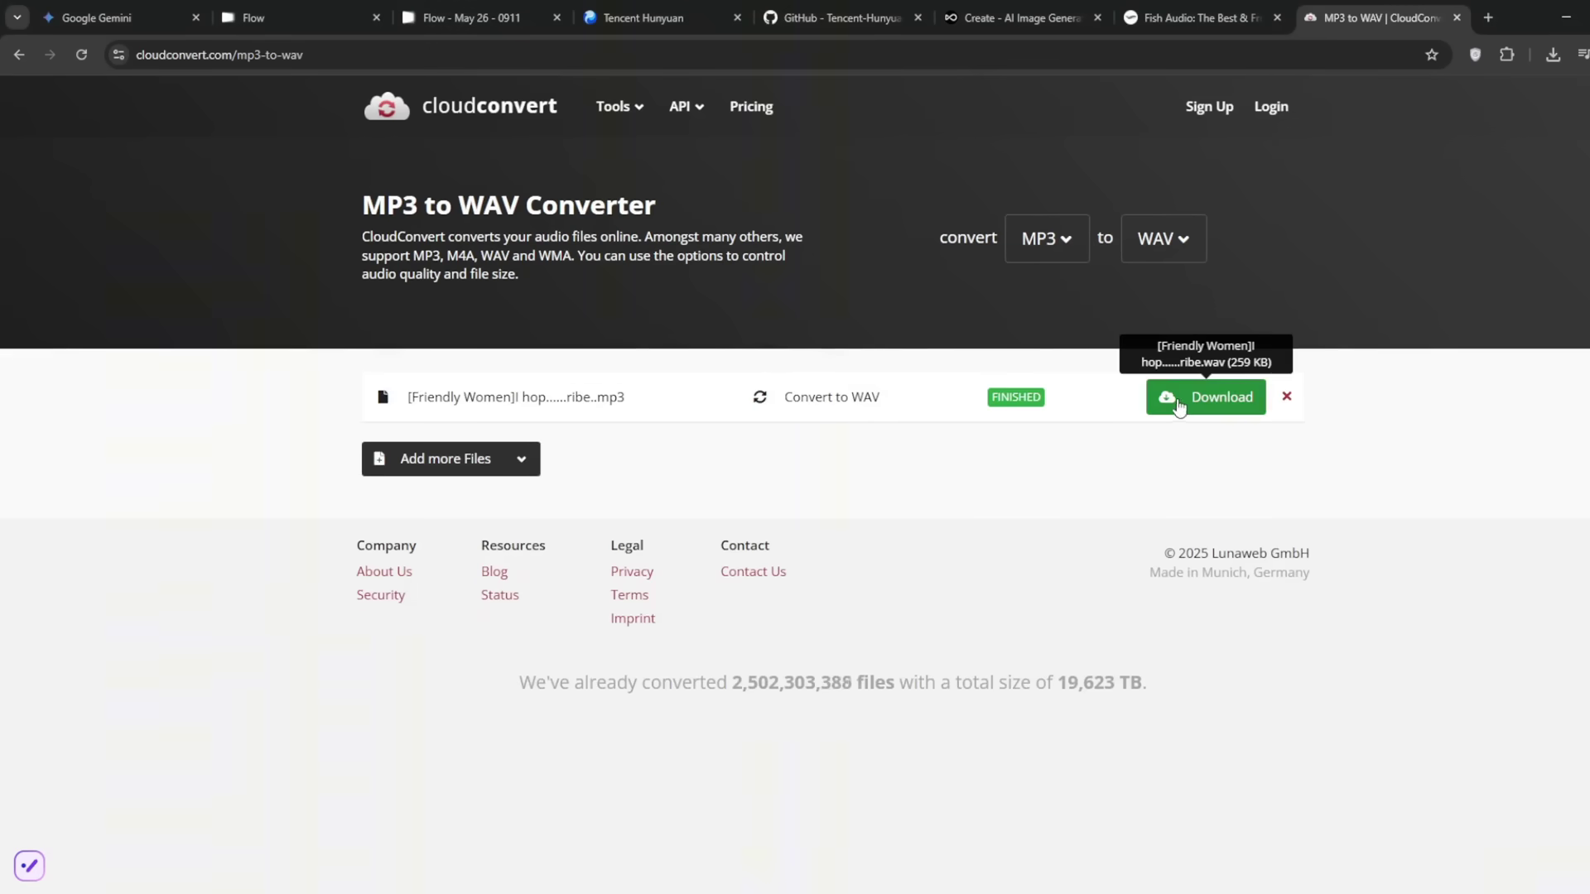
pyautogui.click(1217, 397)
pyautogui.click(643, 17)
pyautogui.moveTo(1522, 38); pyautogui.dragTo(163, 381)
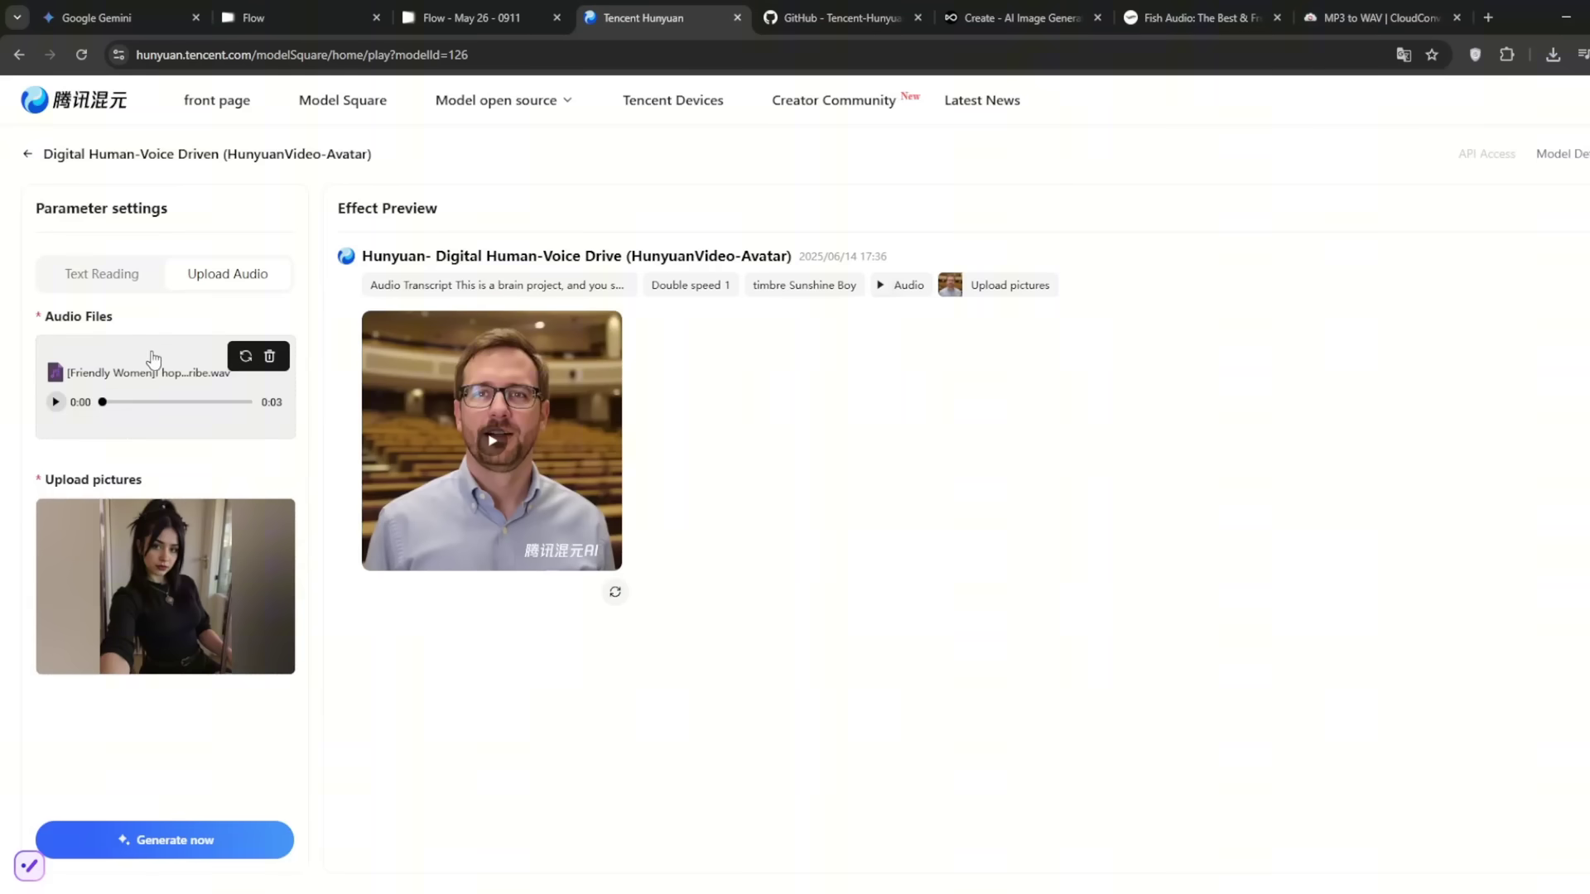
# Step: Generate the woman's 2-second talking video, replay it in the player, and download it
pyautogui.click(141, 843)
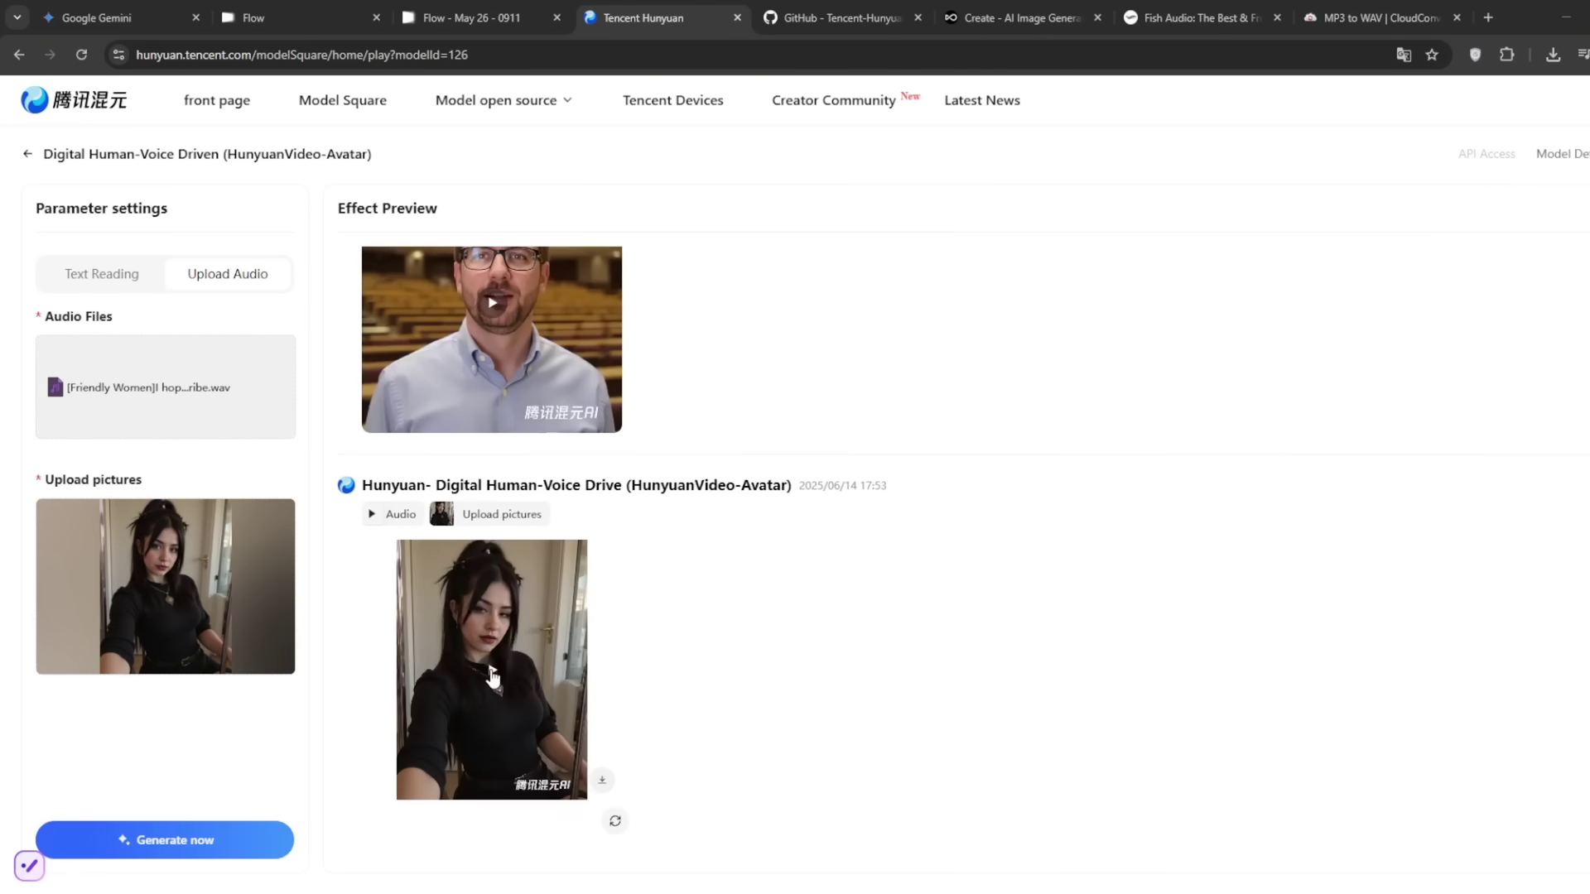
pyautogui.click(492, 676)
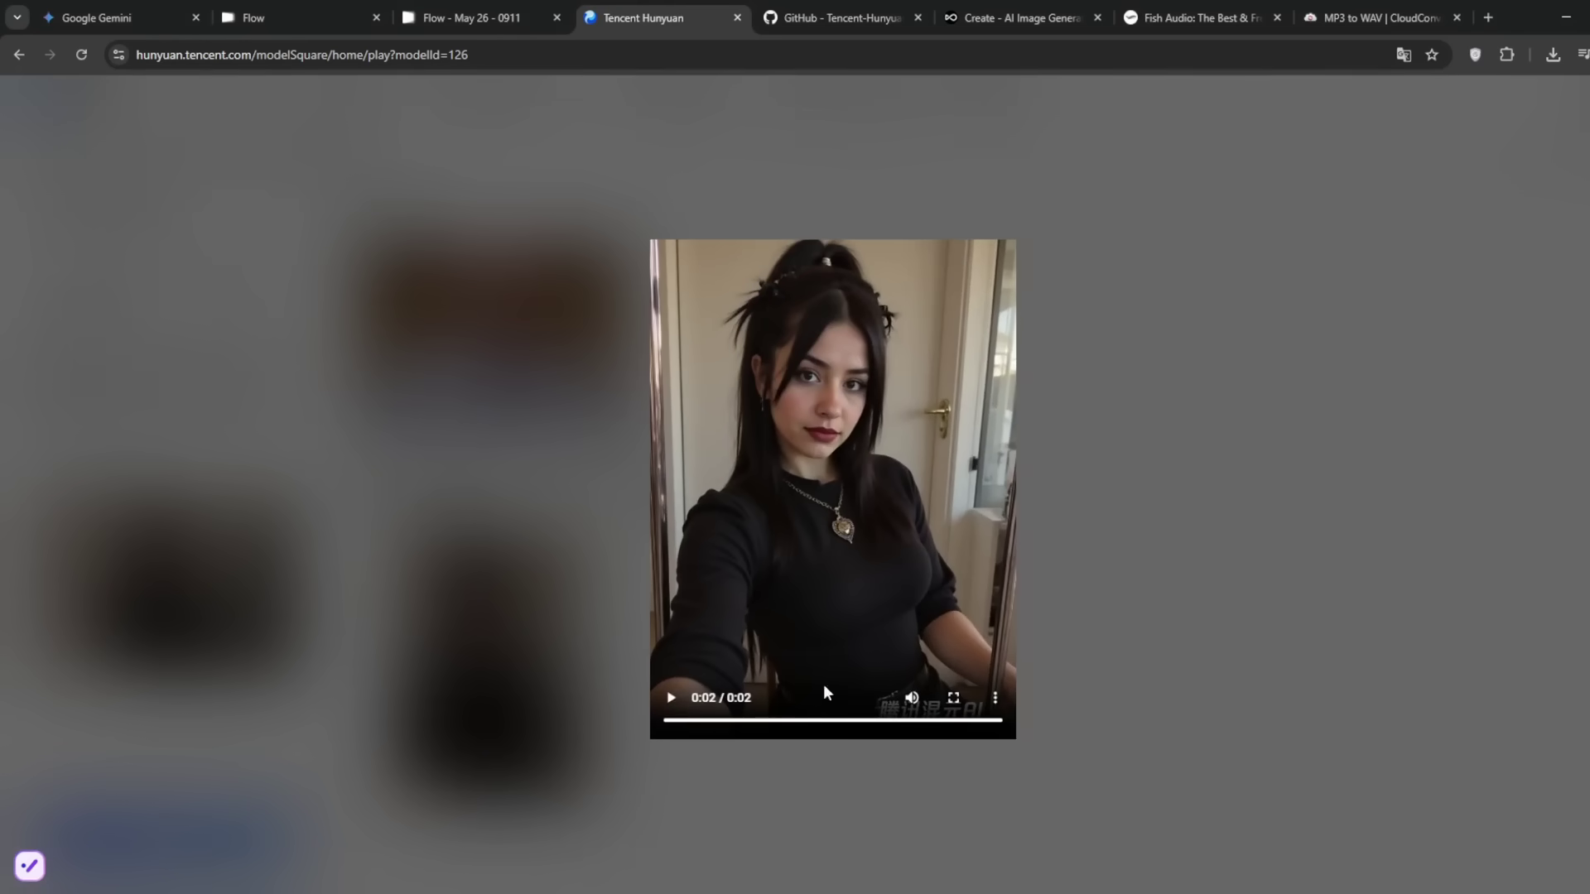
pyautogui.click(671, 700)
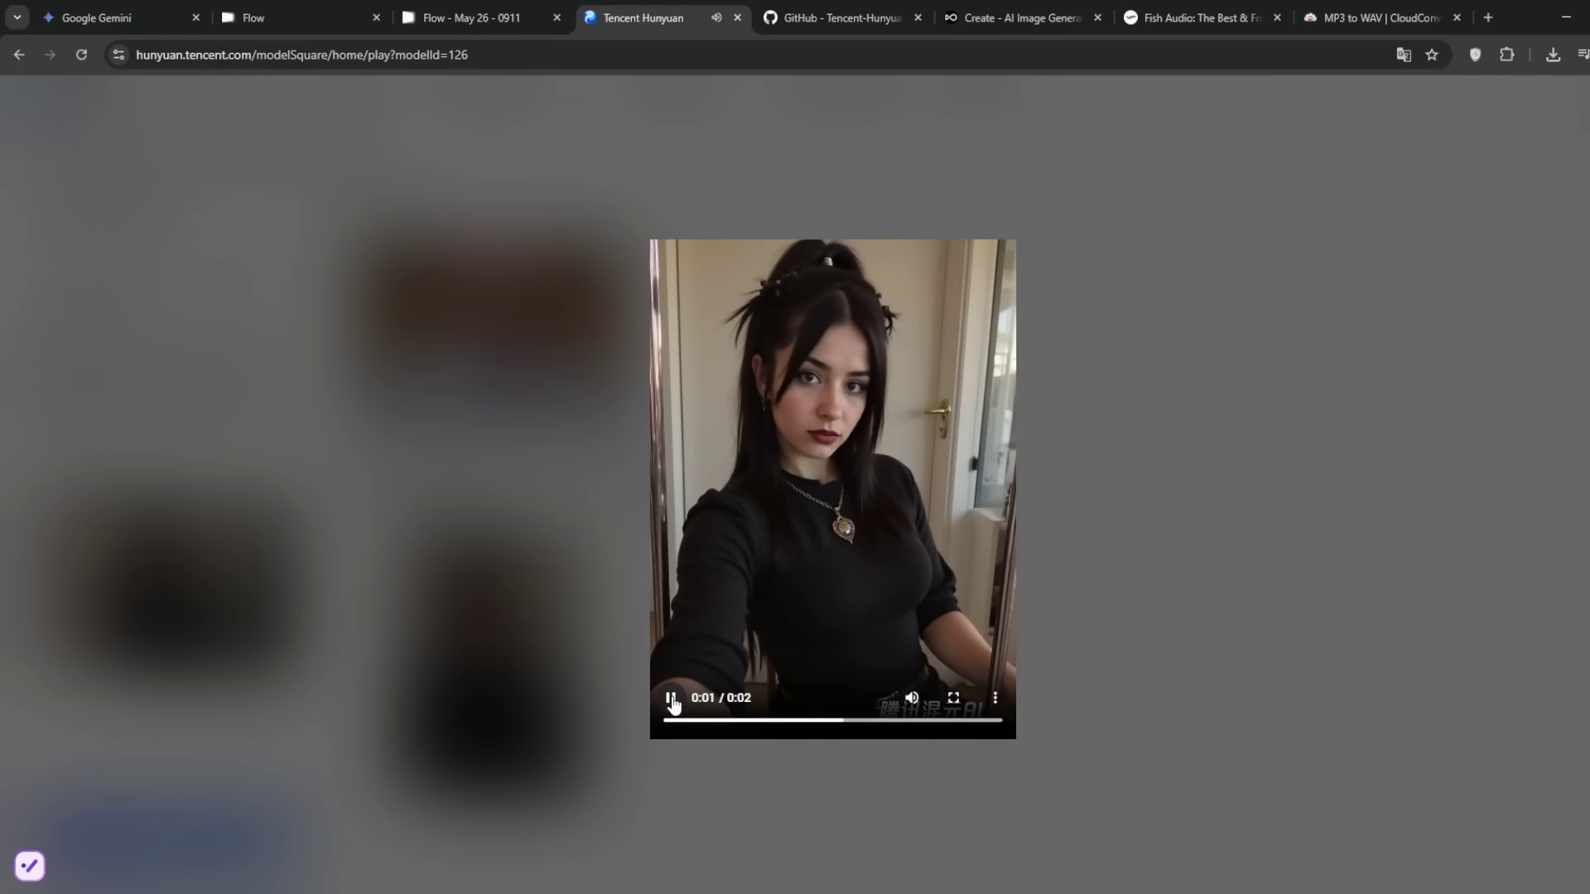
pyautogui.click(1145, 606)
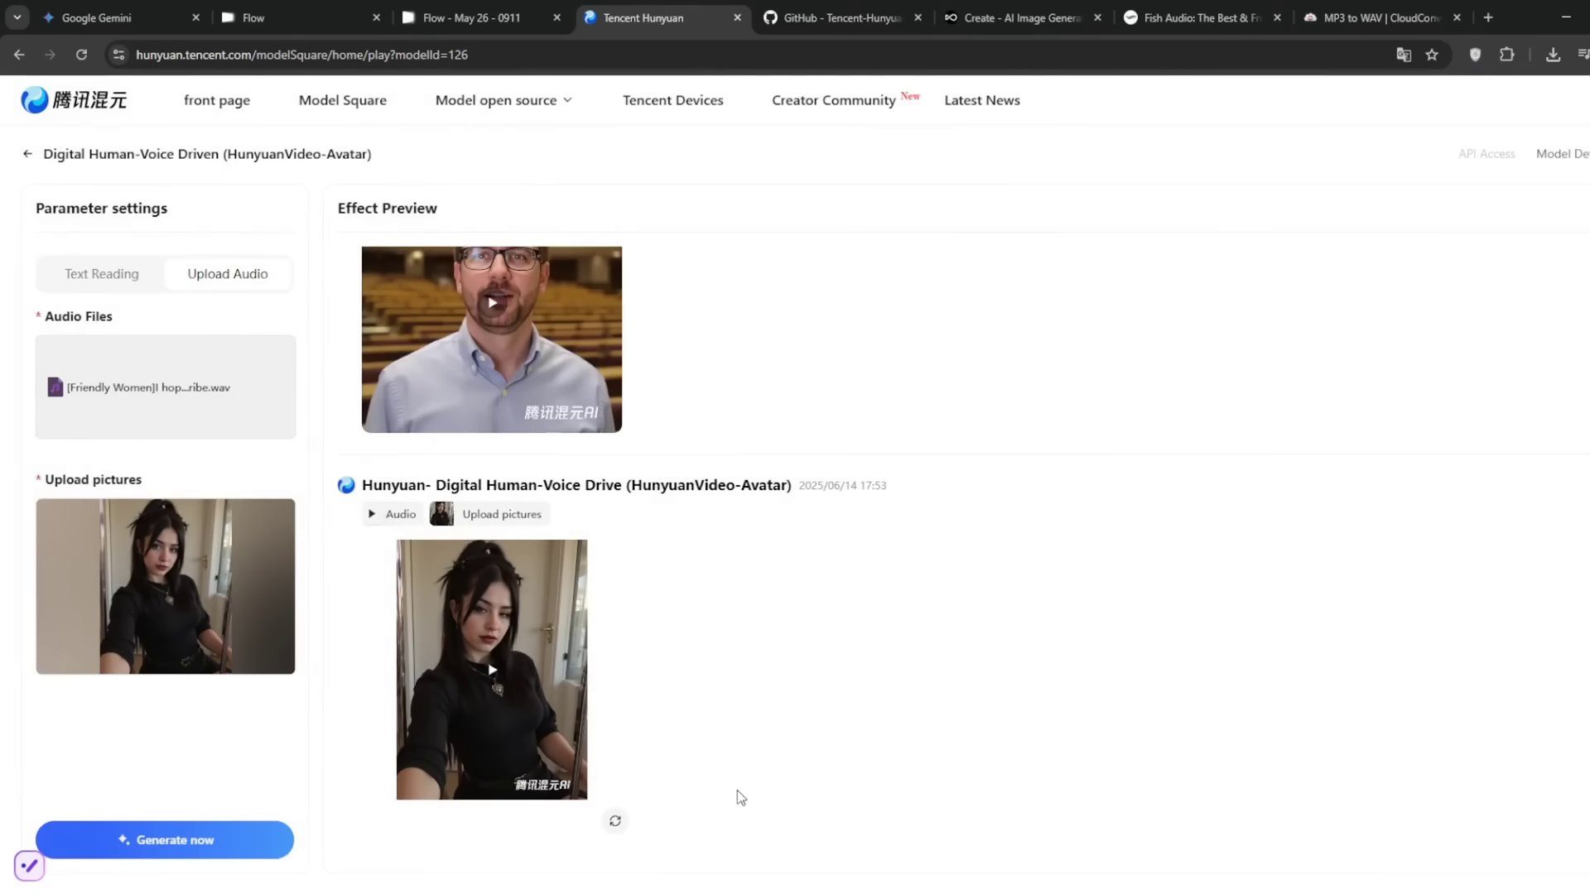
pyautogui.click(602, 415)
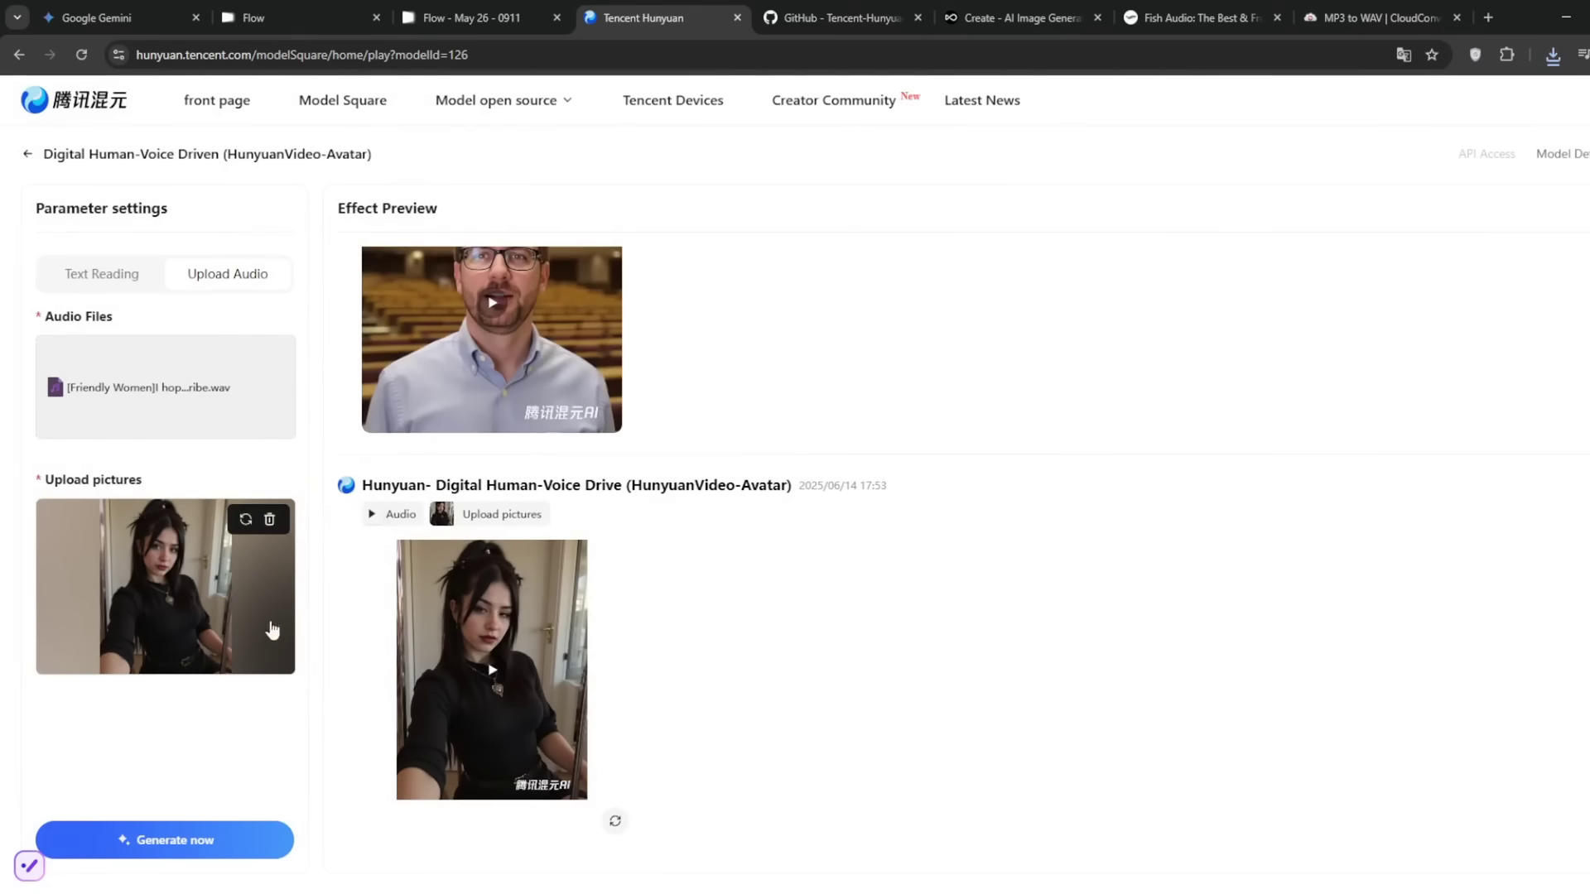
# Step: Add the (excited) emotion tag to the line, generate the speech, and download it
pyautogui.click(1218, 9)
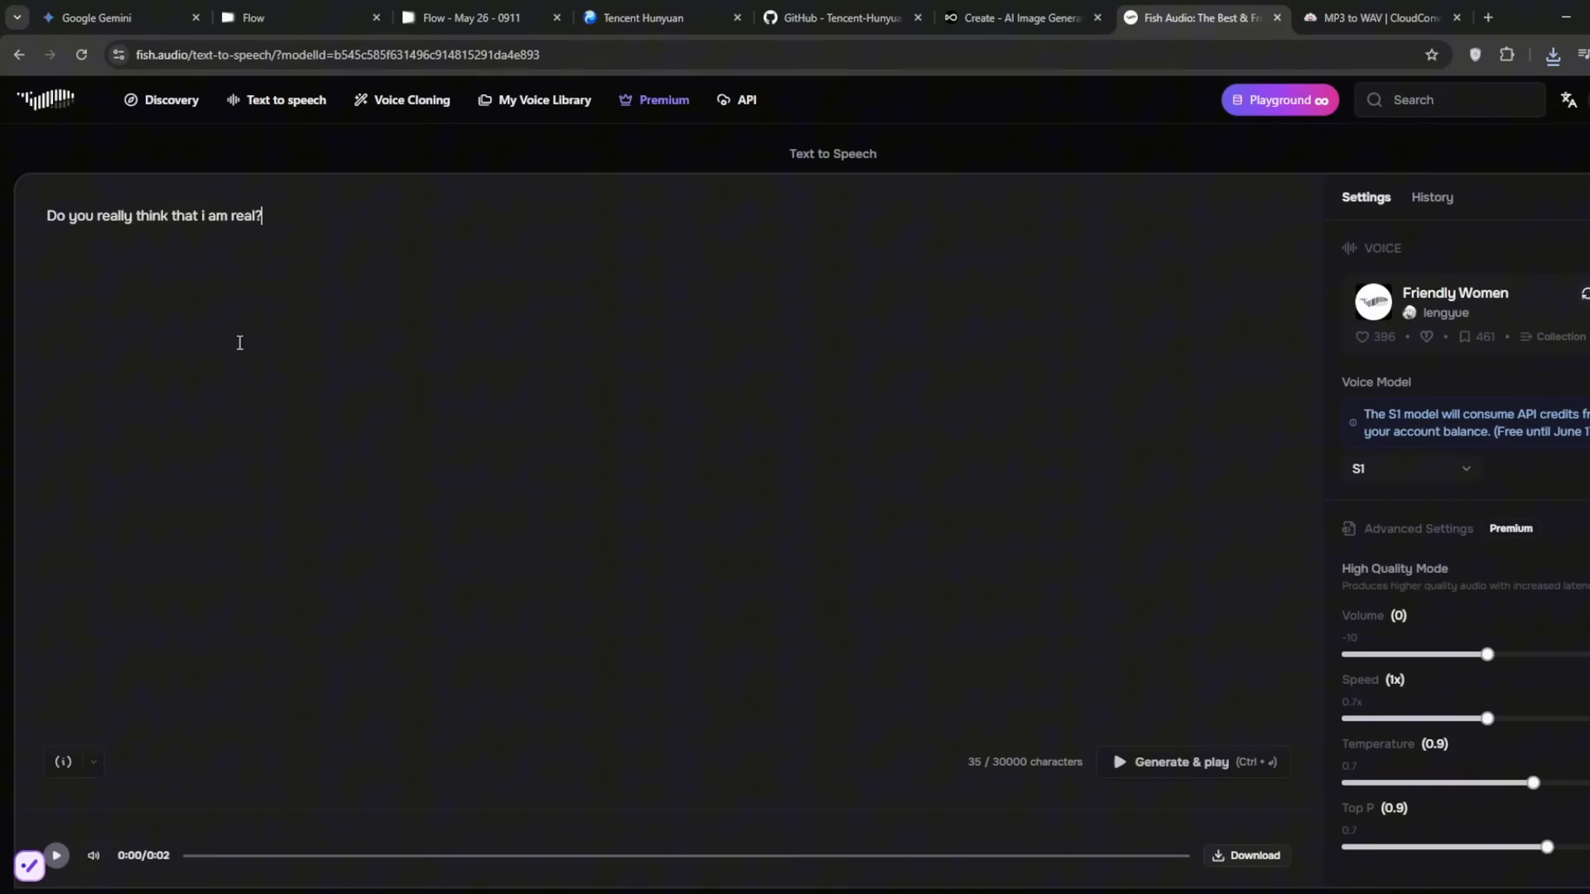
pyautogui.click(92, 763)
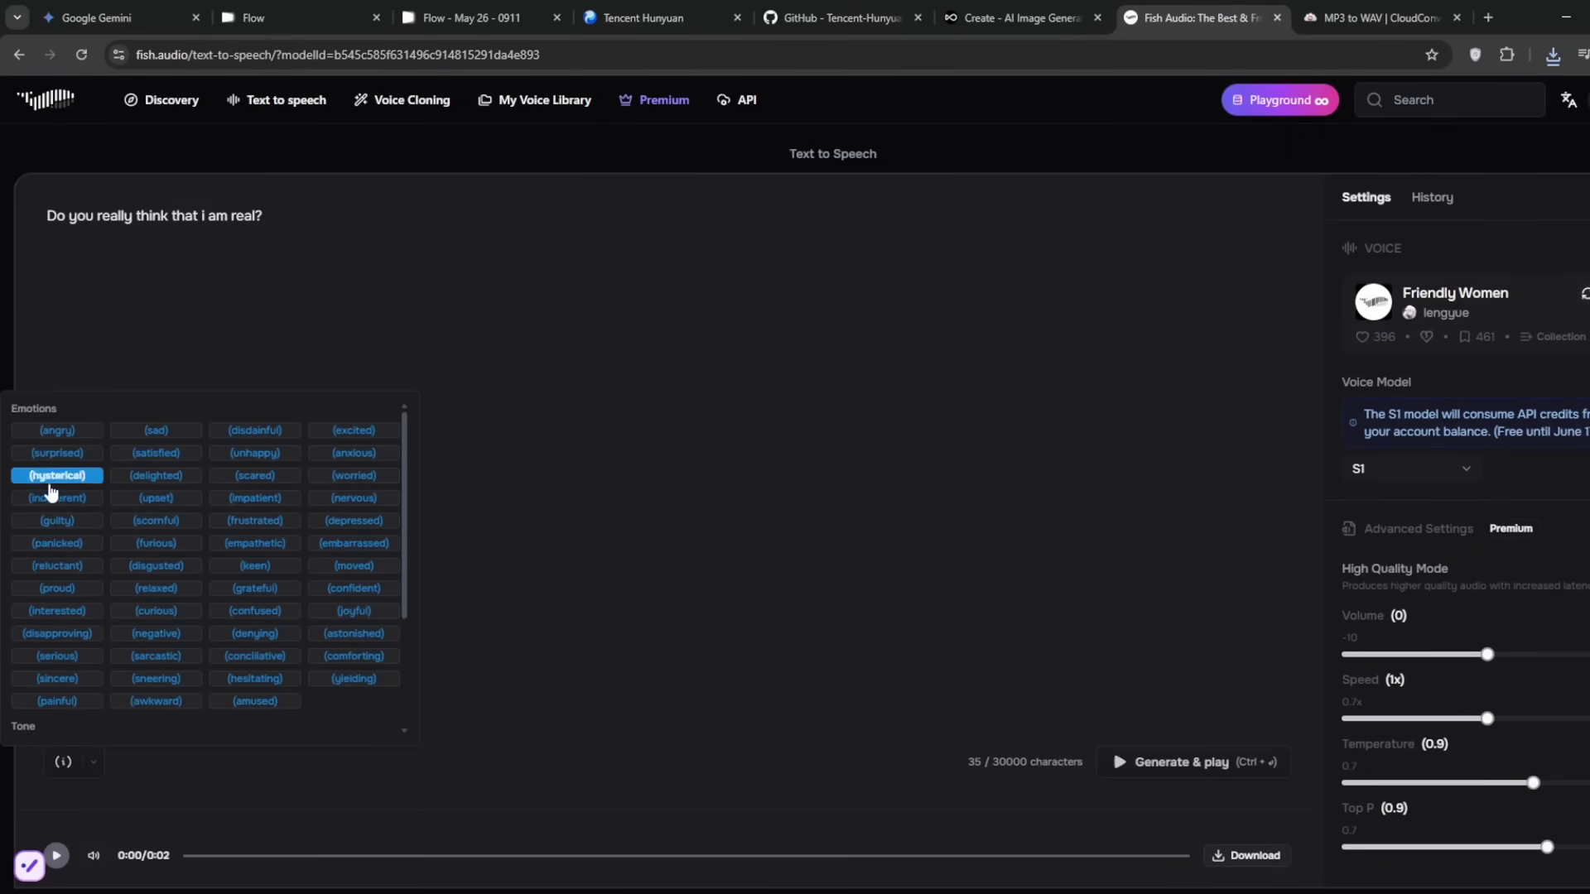
pyautogui.click(341, 432)
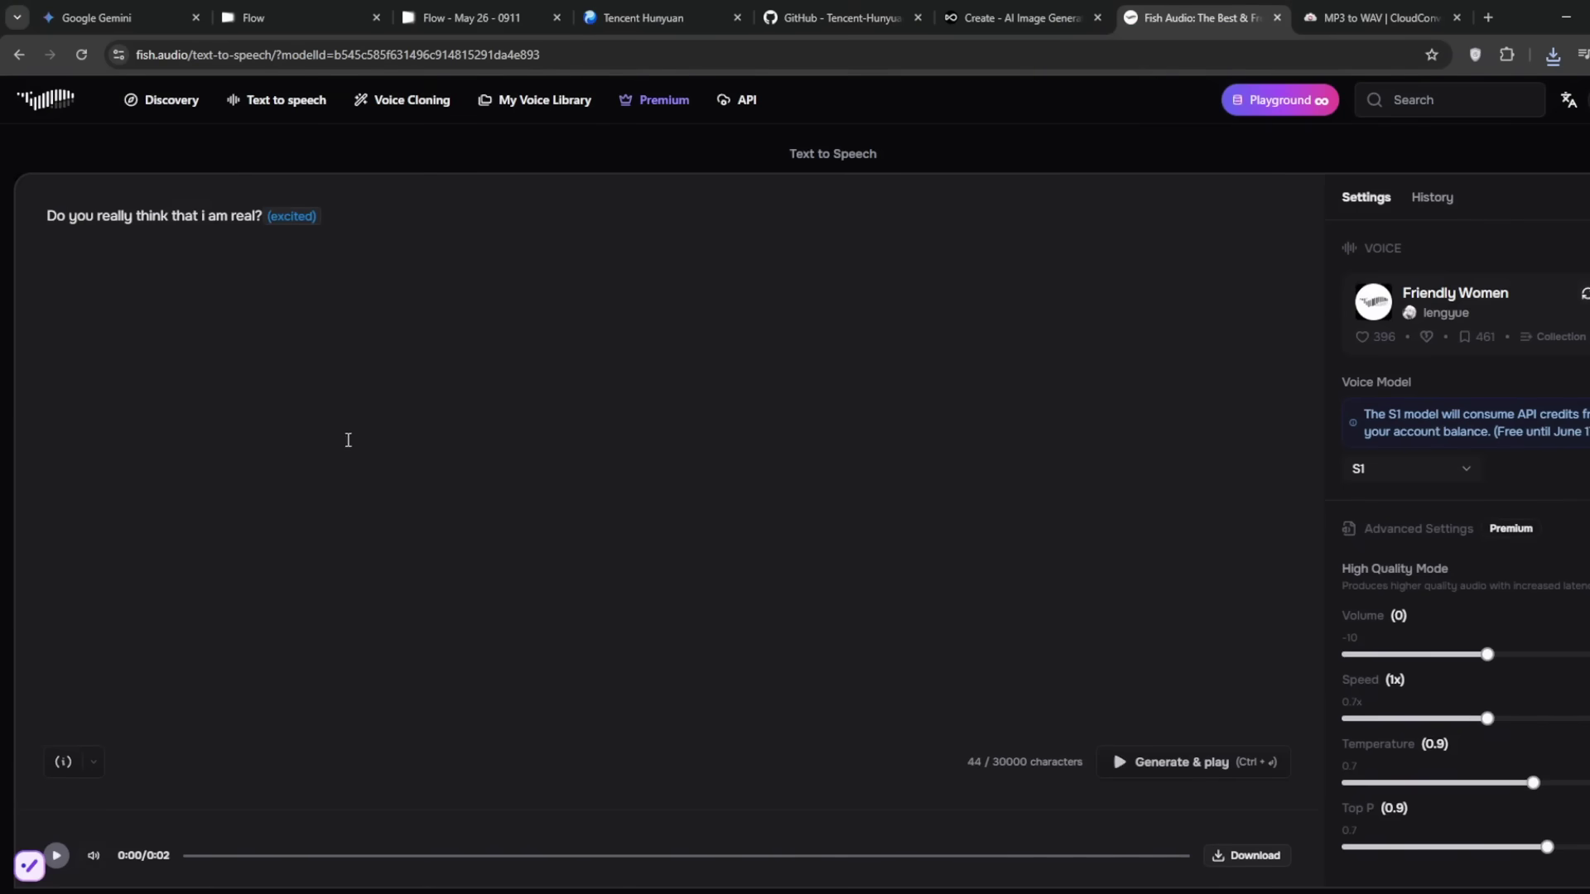
pyautogui.click(1141, 760)
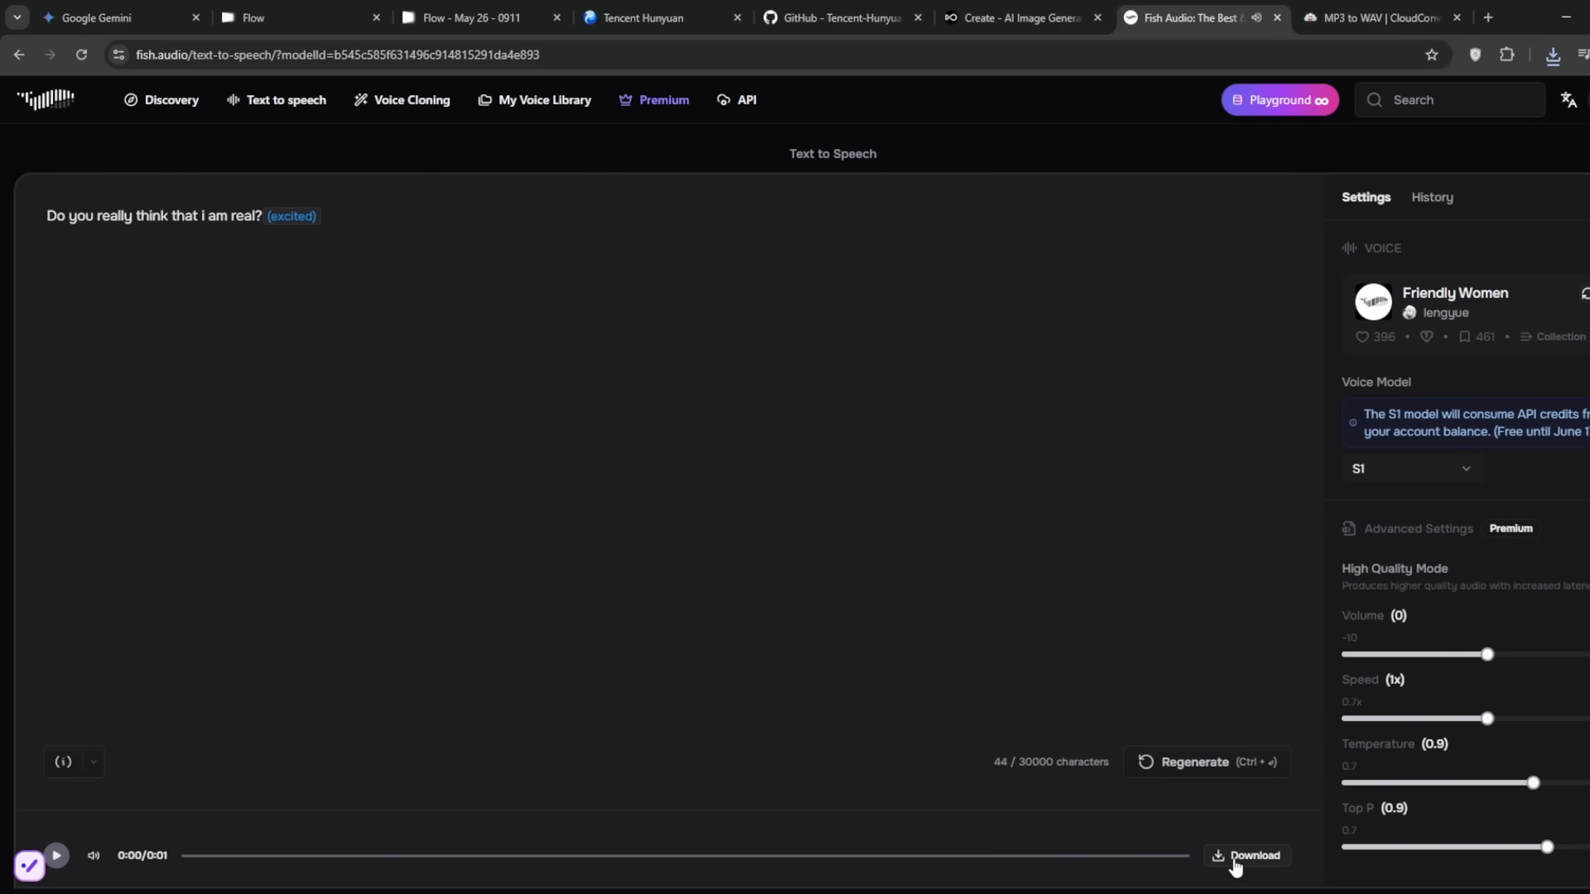
pyautogui.click(1249, 861)
# Step: Replace (excited) with the (disgusted) tag, then regenerate and play the speech
pyautogui.click(93, 761)
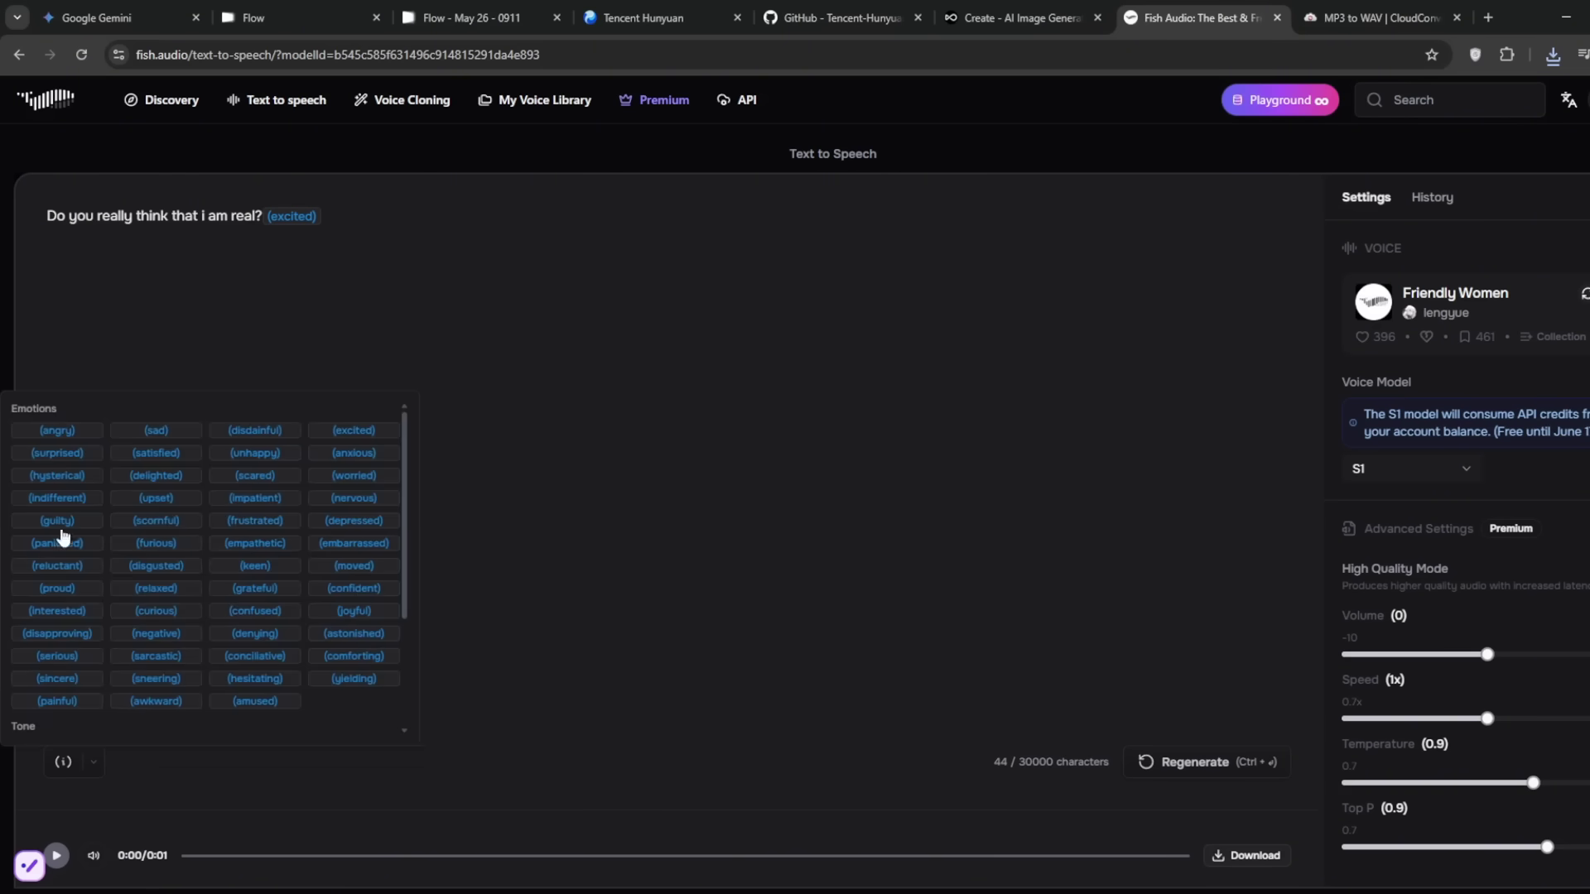
pyautogui.click(156, 567)
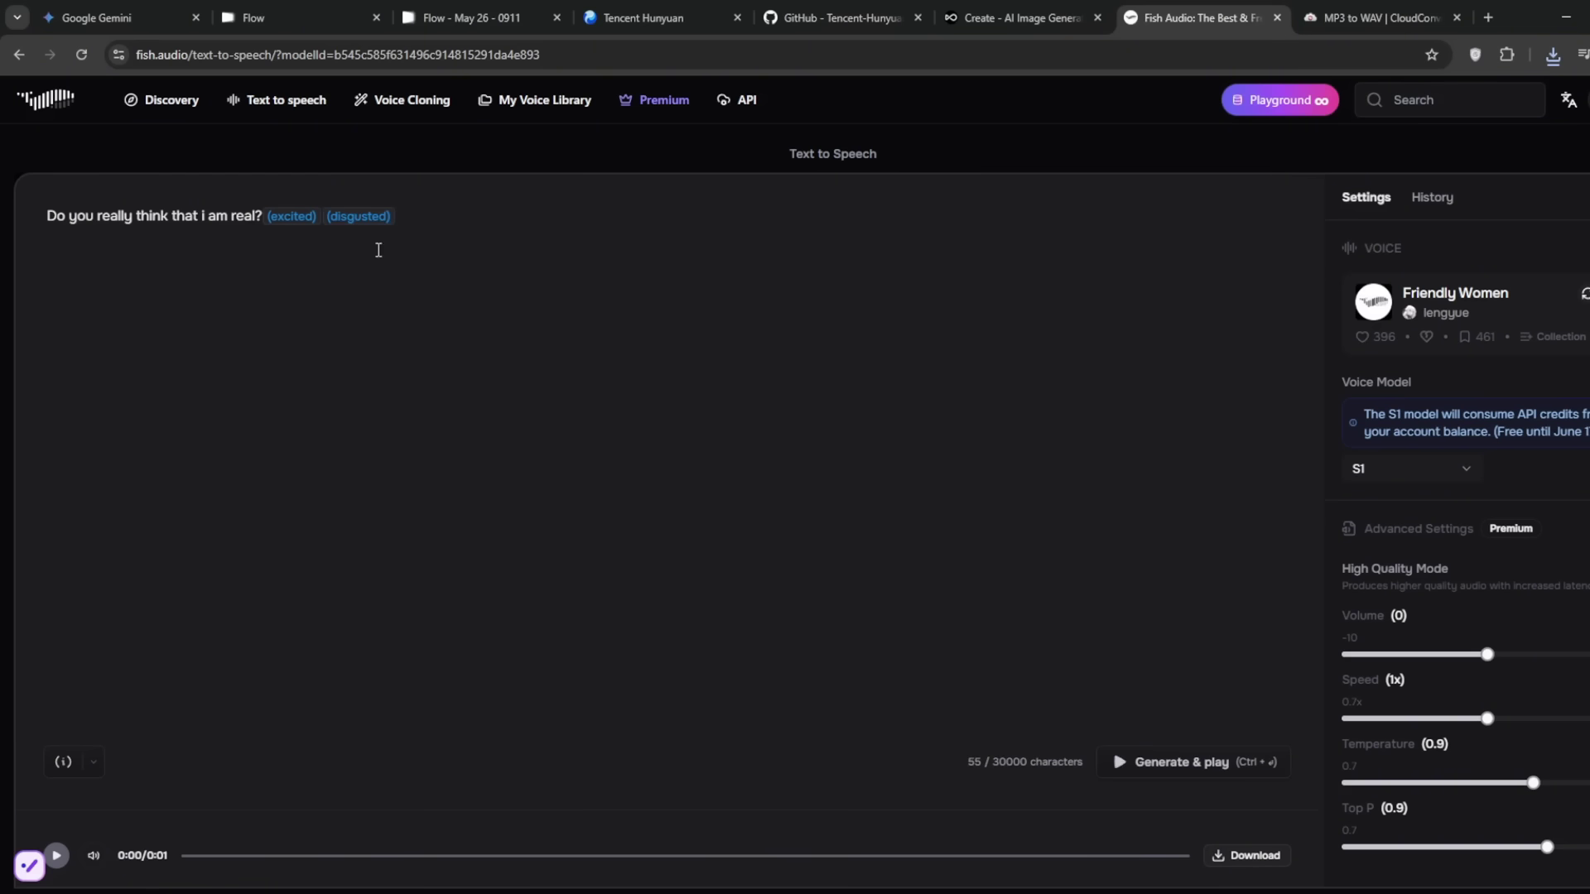
pyautogui.click(324, 222)
pyautogui.press('BackSpace')
pyautogui.hotkey('ctrl', 'Return')
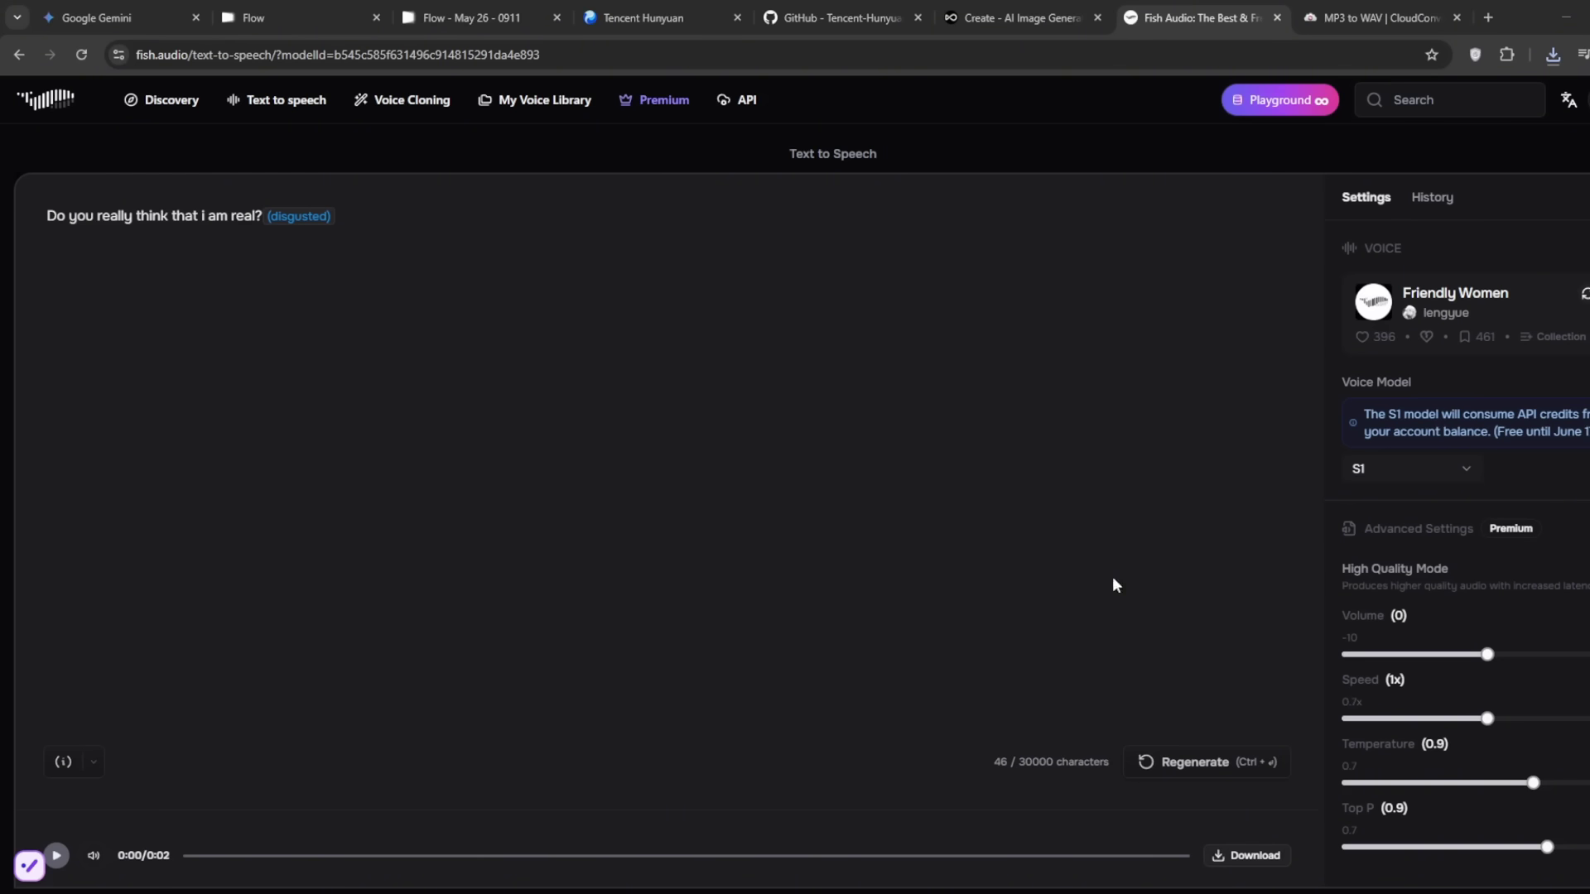
pyautogui.click(58, 851)
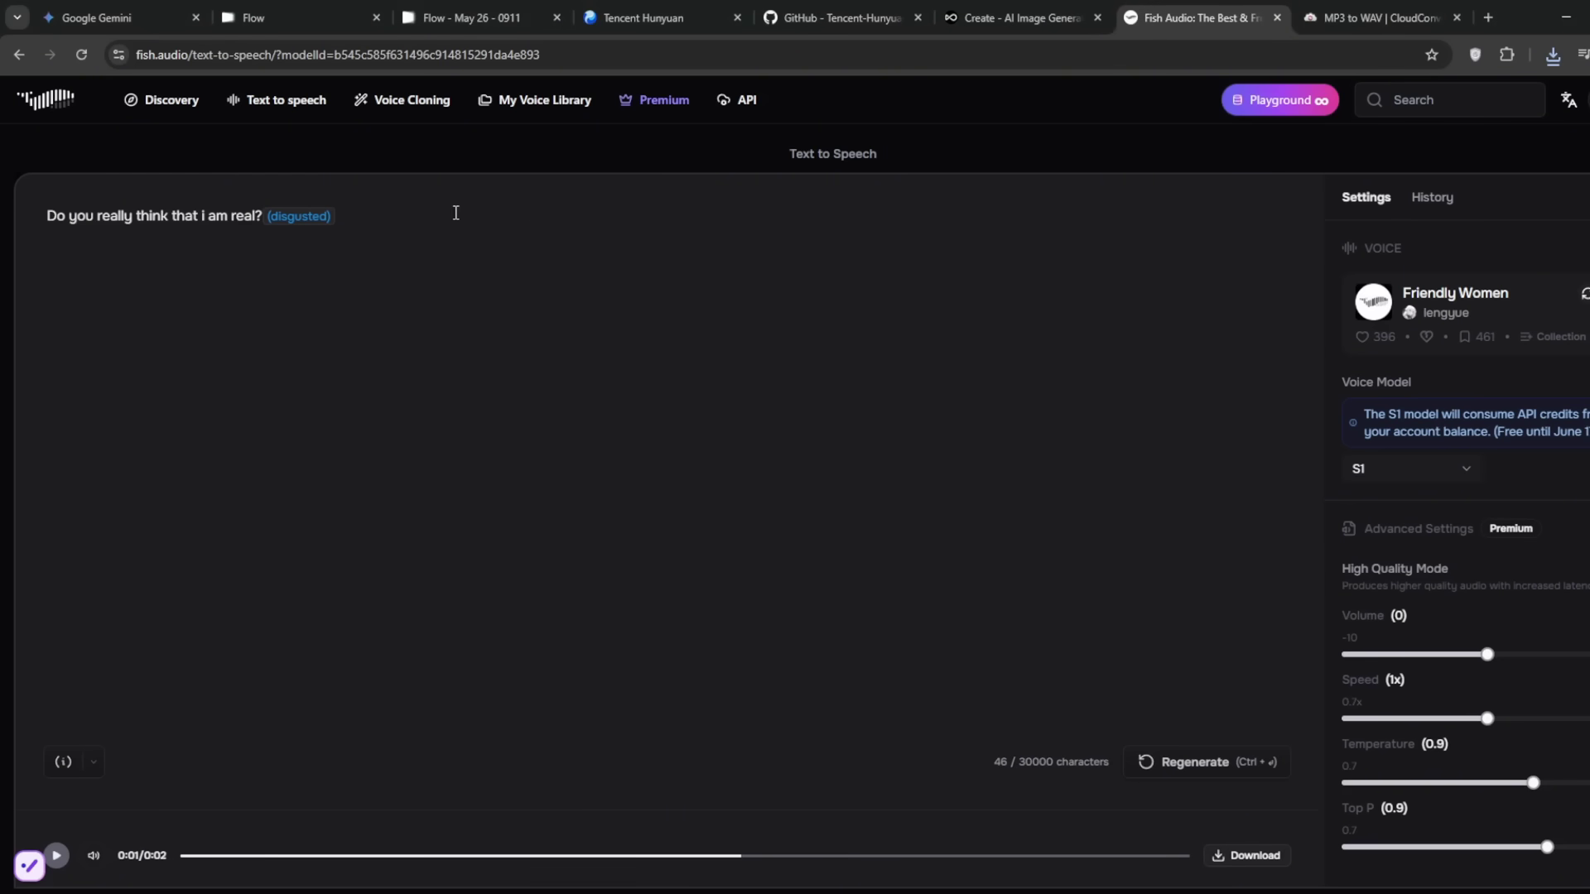
# Step: Open Hunyuan's open-source Raw video model site from Model Square in a new tab
pyautogui.click(662, 8)
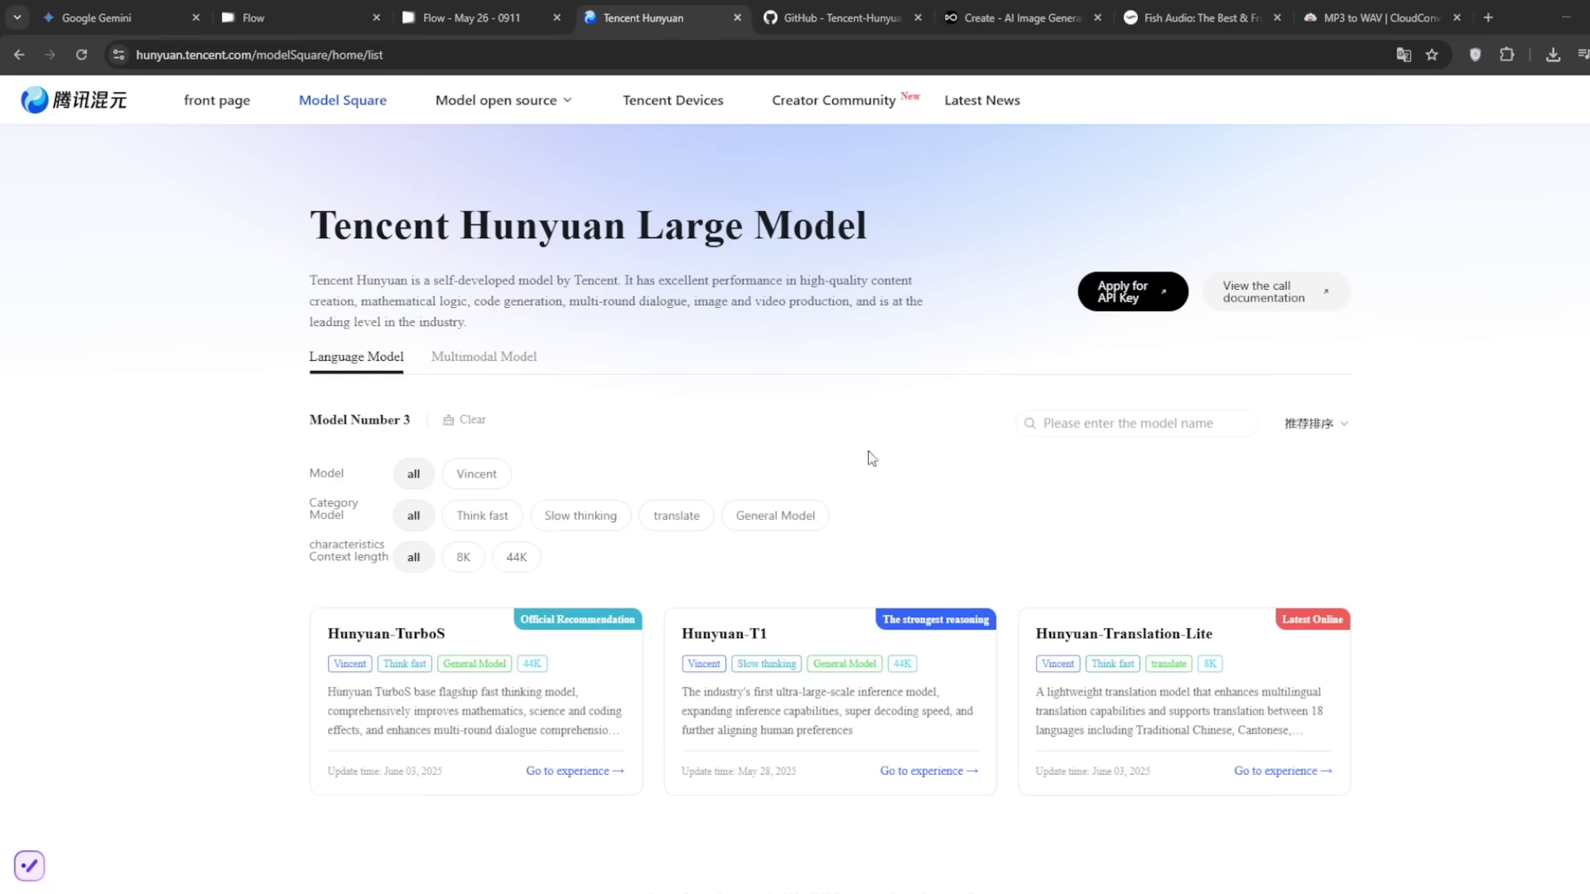
pyautogui.moveTo(521, 102)
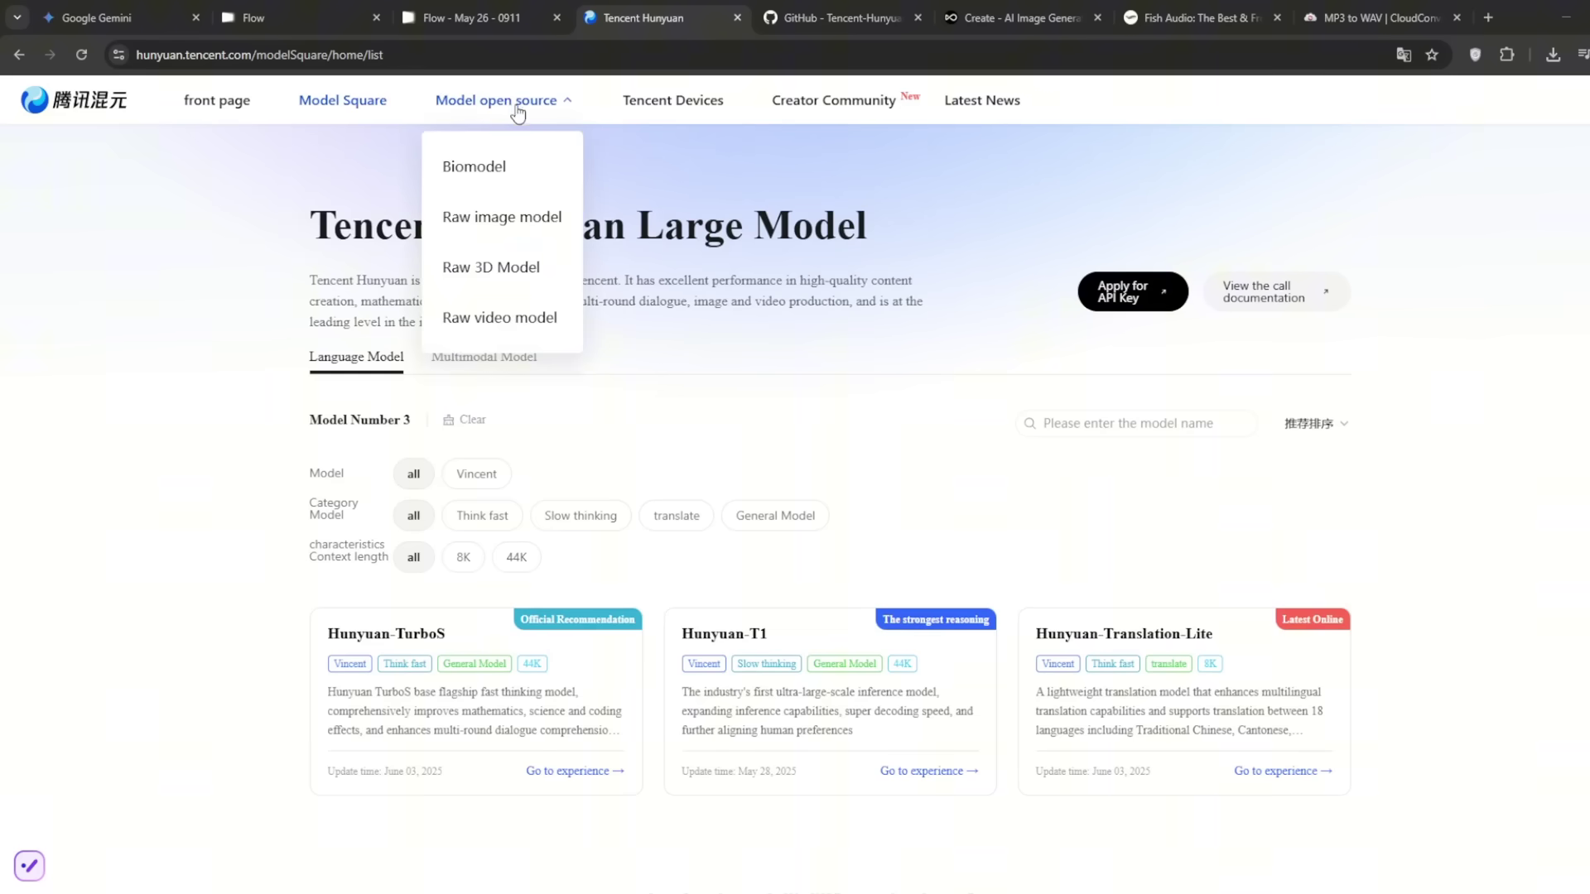
pyautogui.click(500, 318)
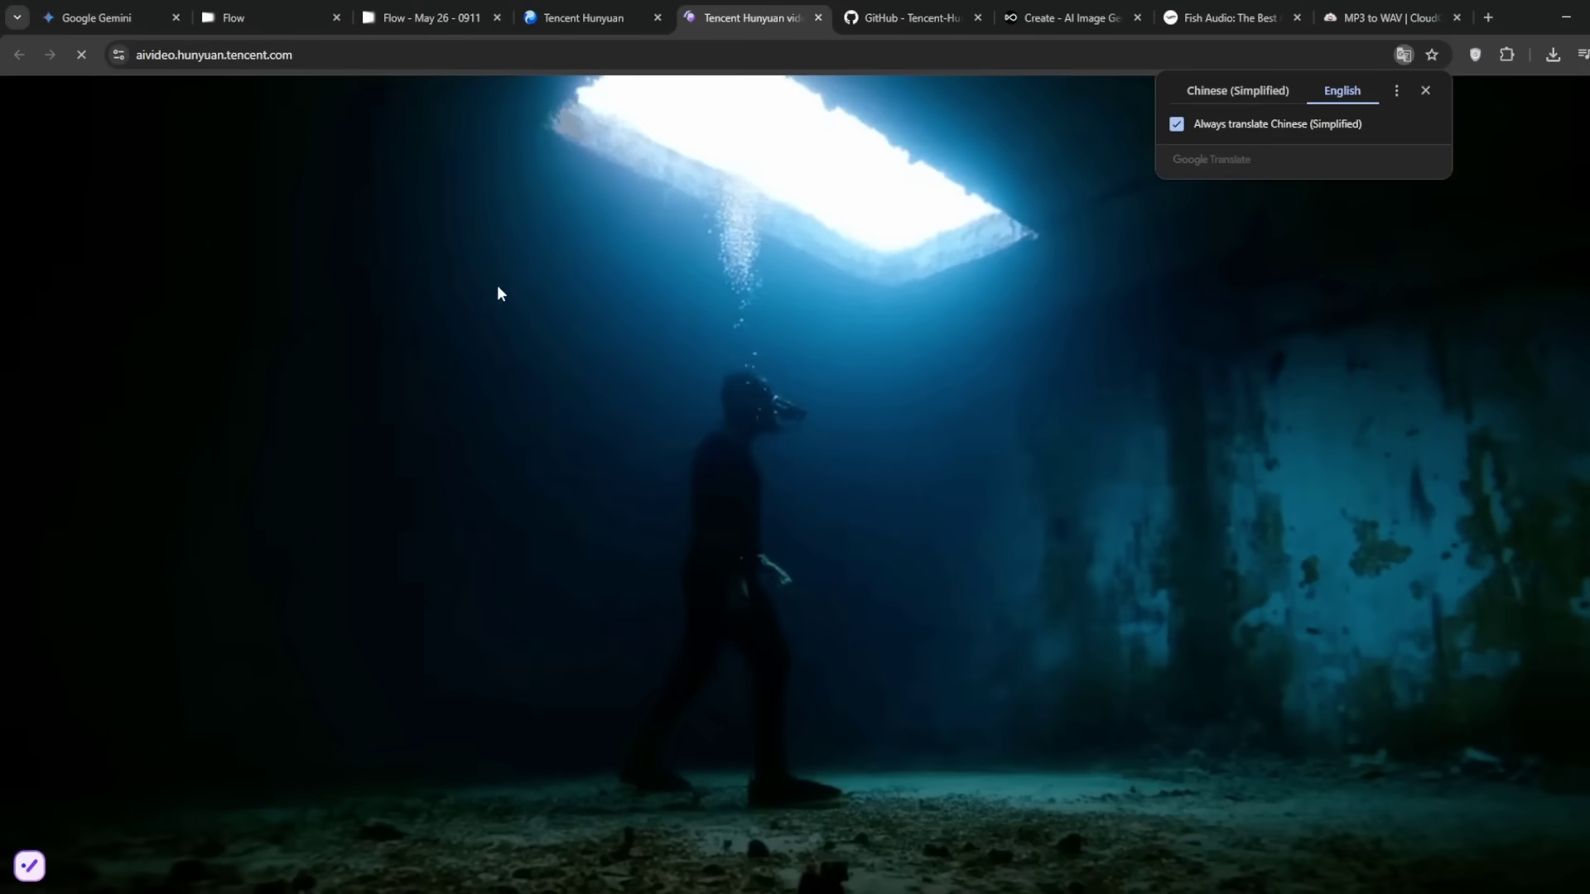